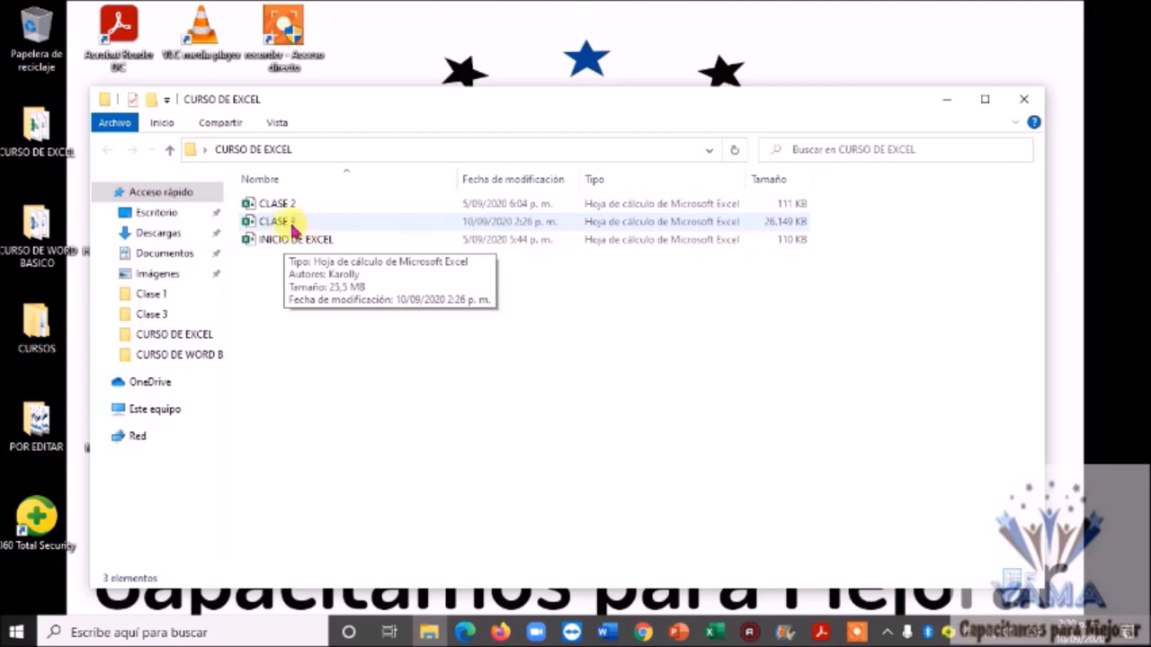
# Open the CLASE 3 workbook from the CURSO DE EXCEL folder.
pyautogui.doubleClick(286, 230)
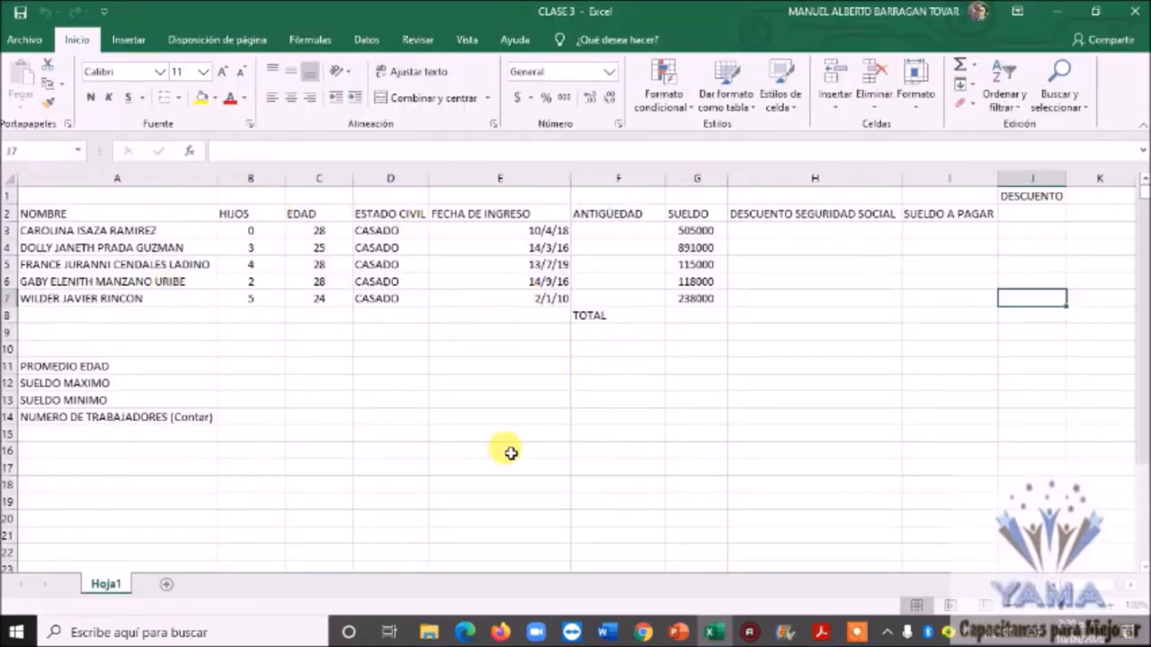
# Enter the sample list 1, 2, 2, 3, 4, 5, 5, 6, 7, 7, 8, 8 down cells C10 to C21.
pyautogui.click(332, 381)
pyautogui.click(337, 357)
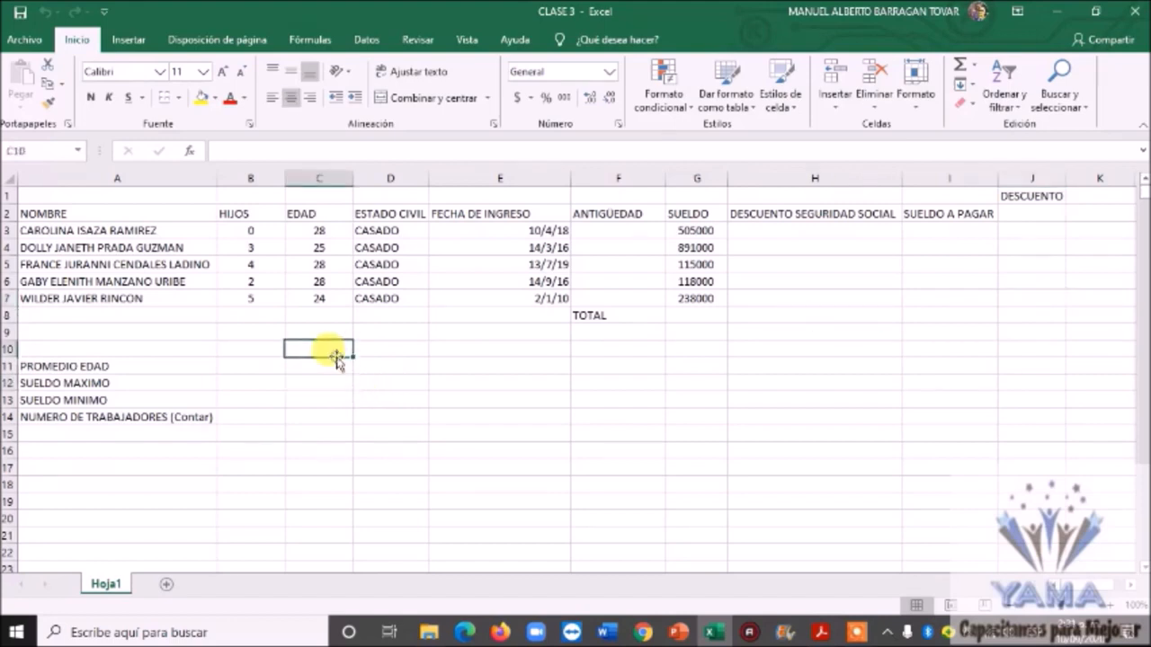
pyautogui.write('1')
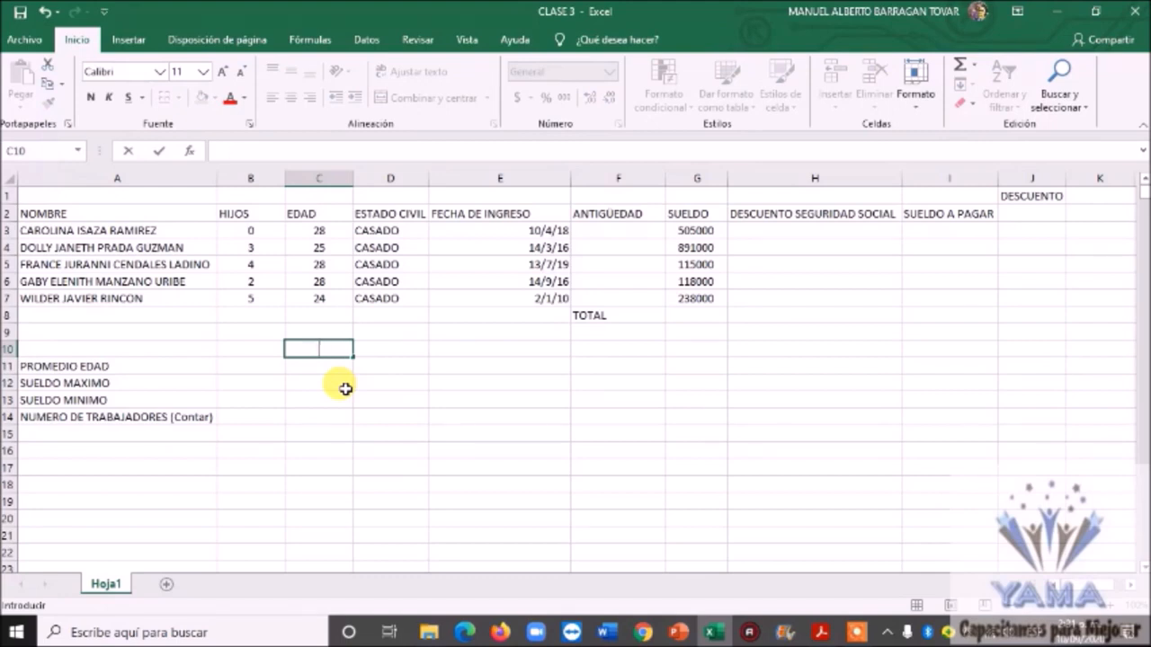
pyautogui.press('Return')
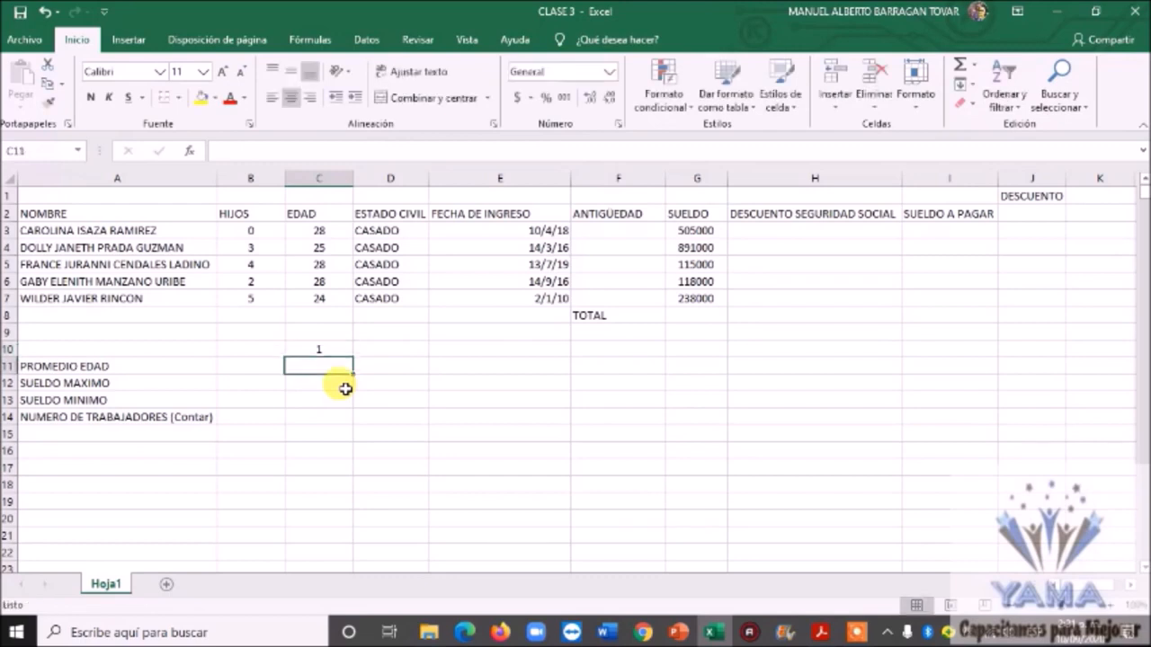
pyautogui.write('2')
pyautogui.press('Return')
pyautogui.write('2')
pyautogui.press('Return')
pyautogui.write('3')
pyautogui.press('Return')
pyautogui.write('4')
pyautogui.press('Return')
pyautogui.write('55')
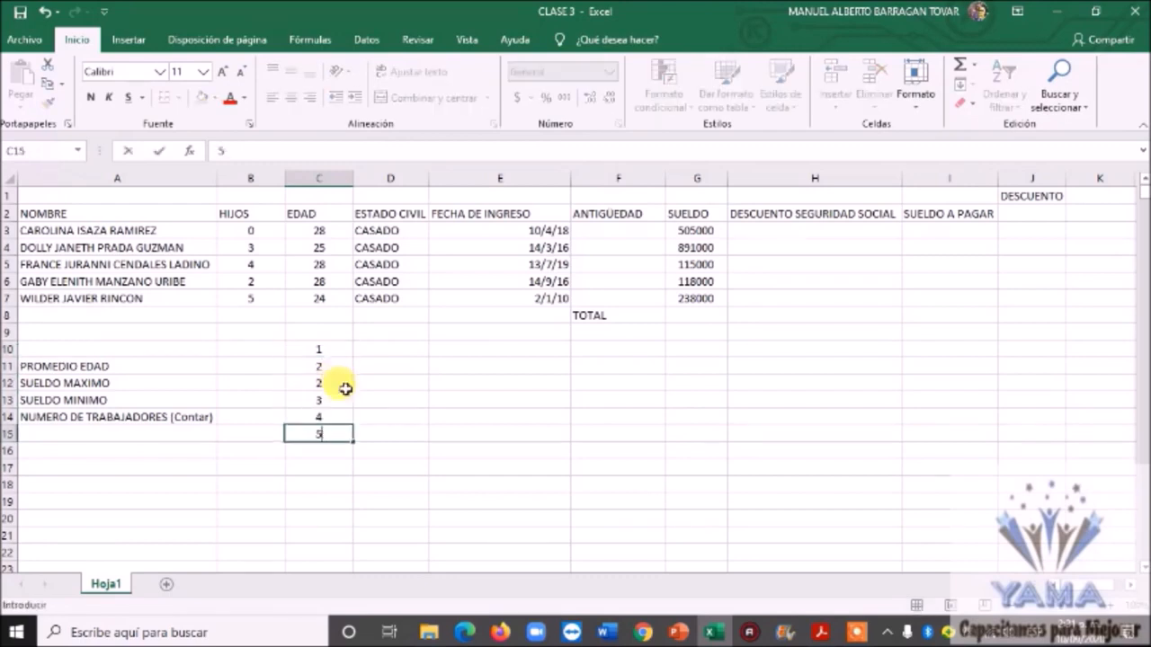
pyautogui.press('Return')
pyautogui.write('5')
pyautogui.press('Return')
pyautogui.write('6')
pyautogui.press('Return')
pyautogui.write('7')
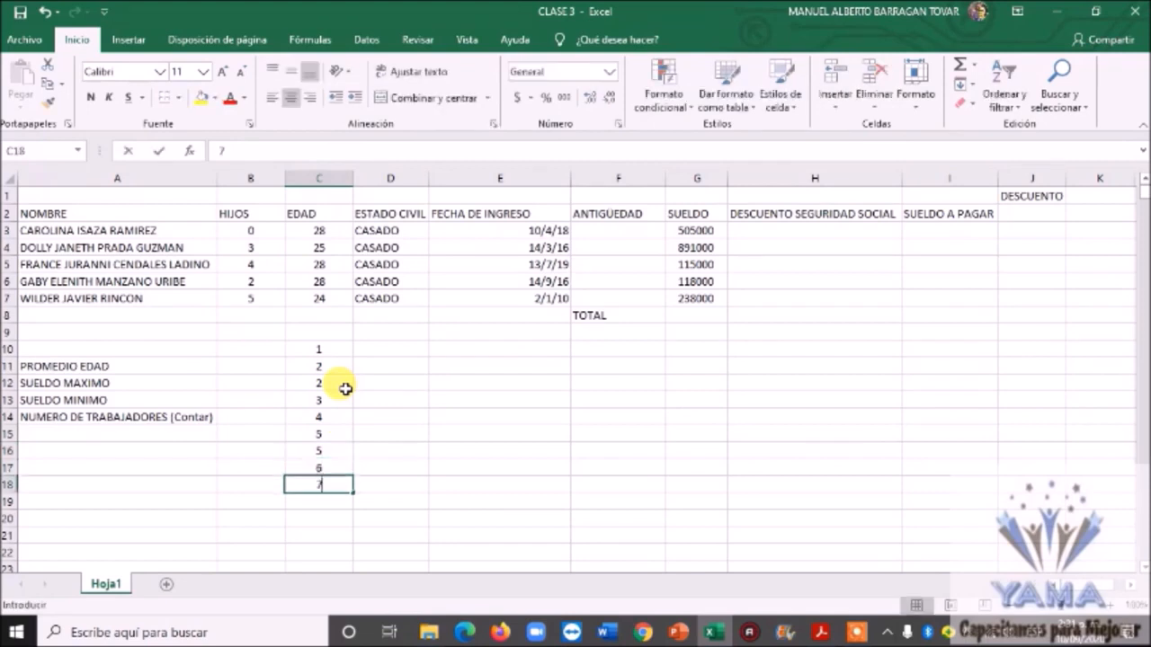
pyautogui.press('Return')
pyautogui.write('7')
pyautogui.press('Return')
pyautogui.press('Return')
pyautogui.write('8')
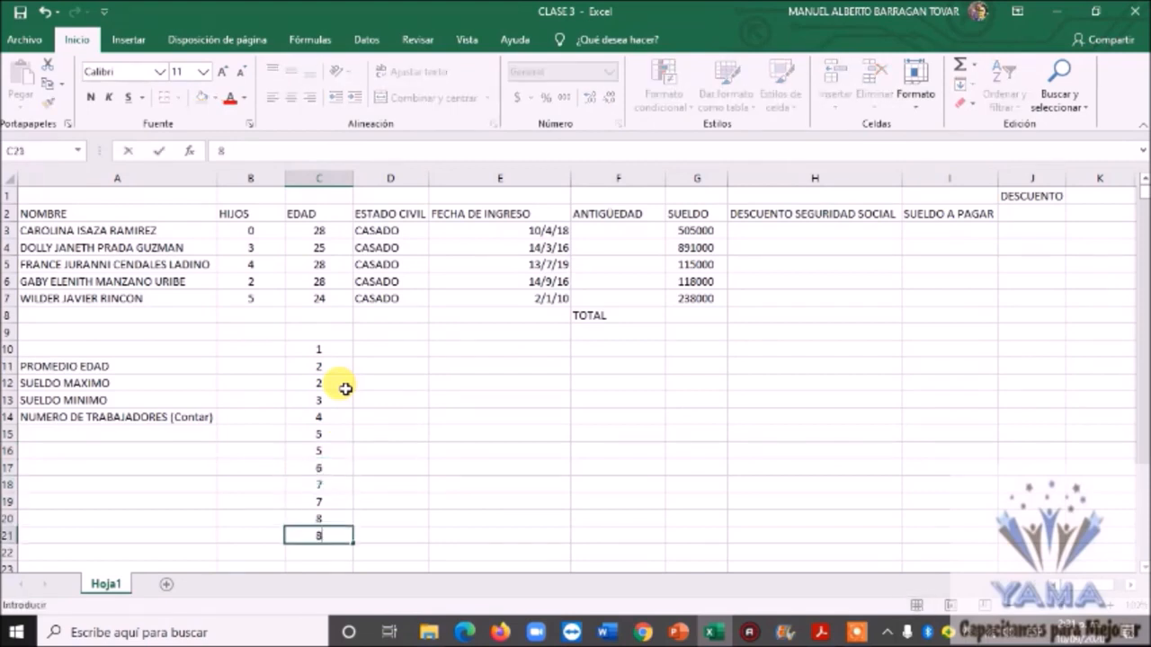
pyautogui.click(416, 442)
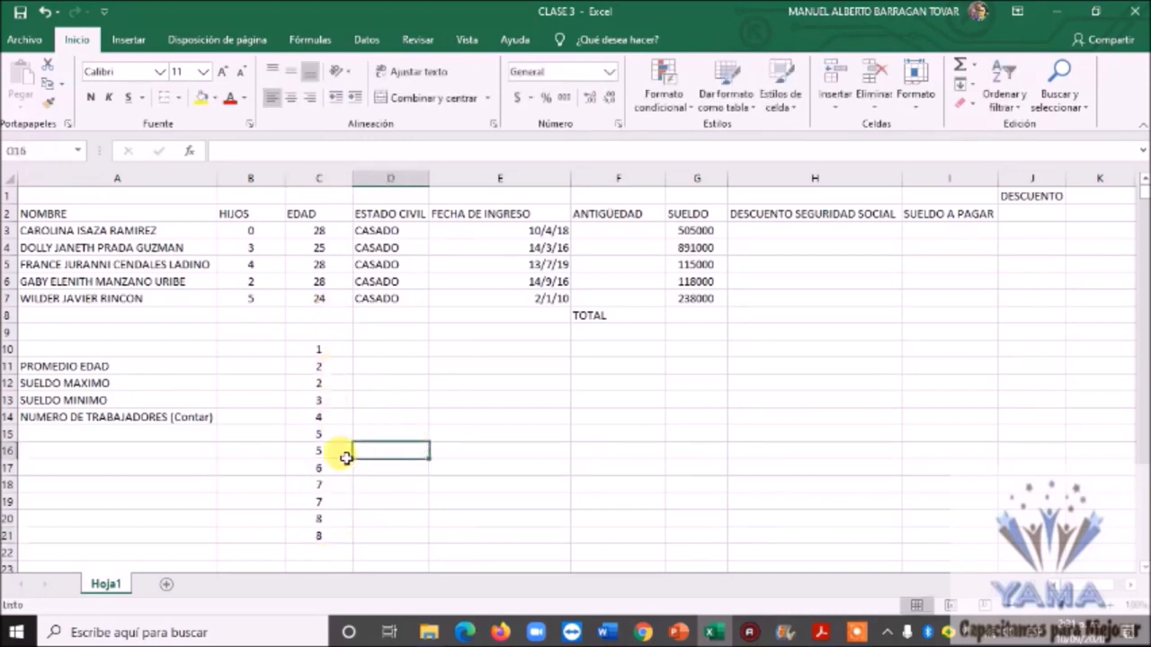
# Remove the duplicate values from the list in C10:C21, comparing column C without treating the first row as a header.
pyautogui.click(329, 352)
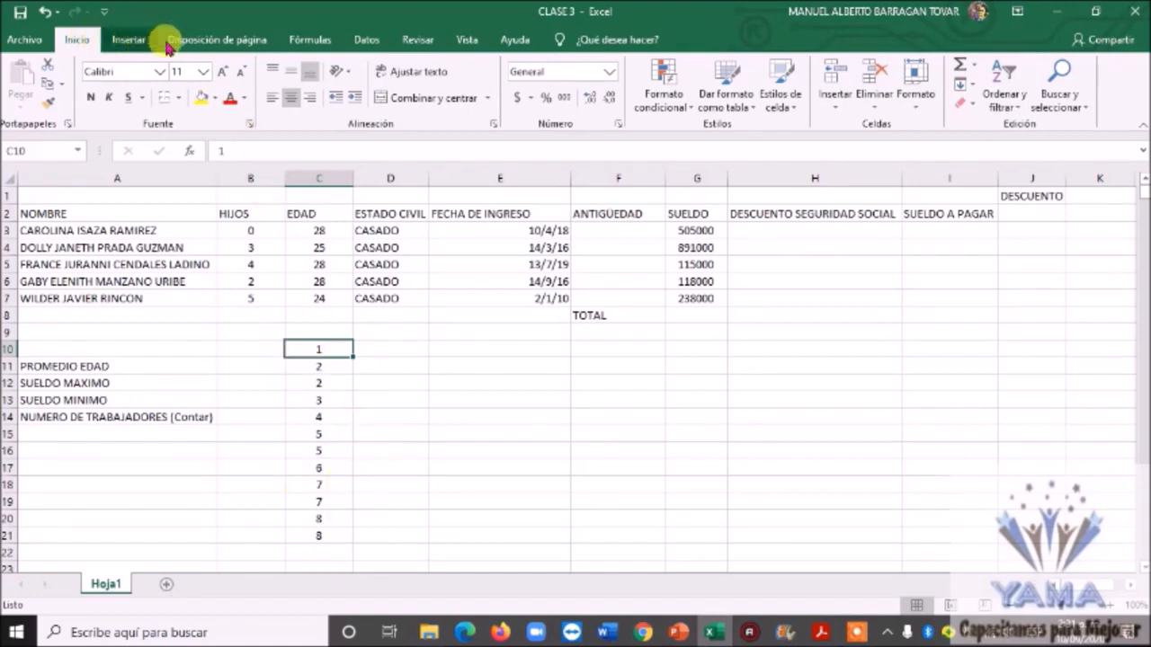
pyautogui.click(371, 40)
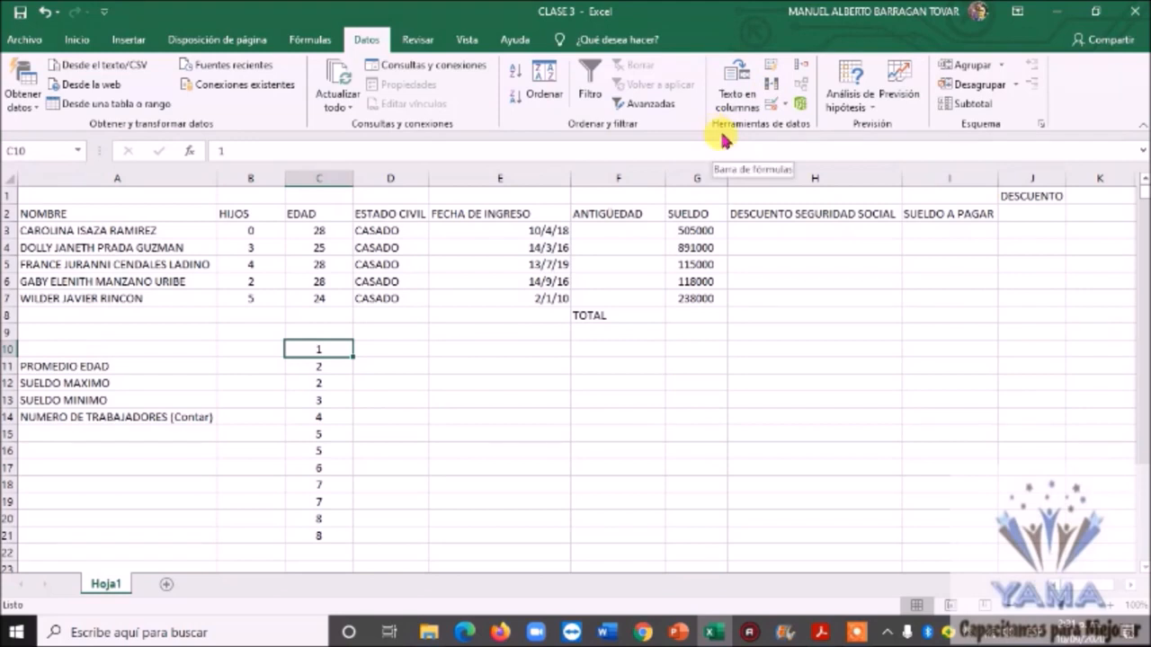
pyautogui.click(775, 90)
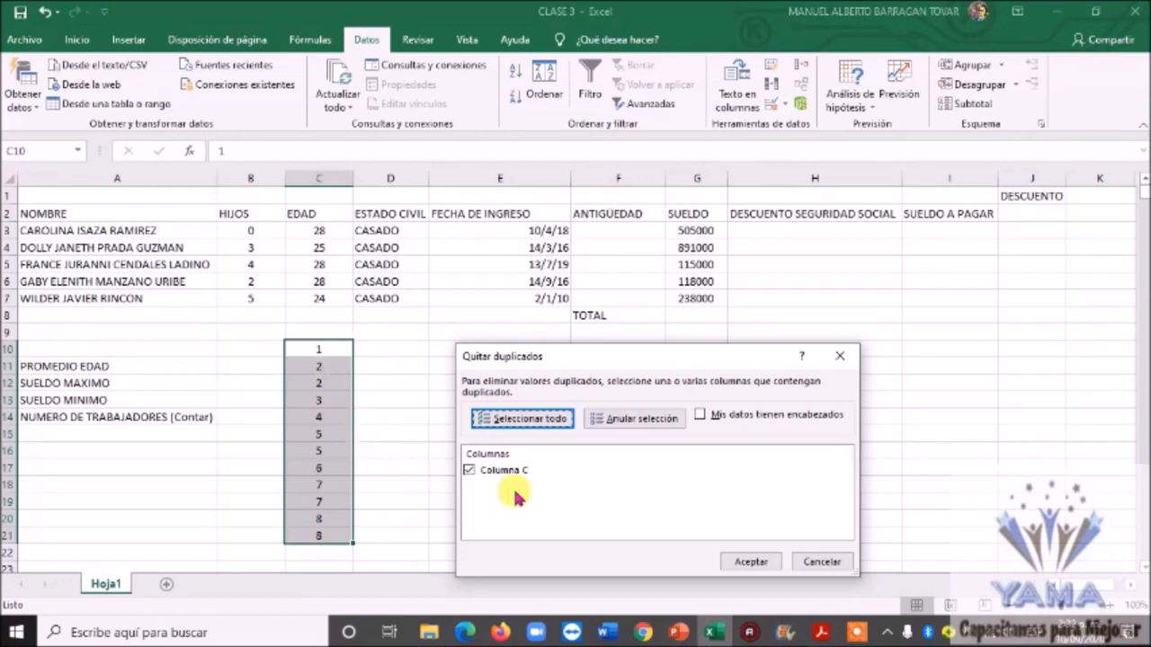
pyautogui.click(645, 426)
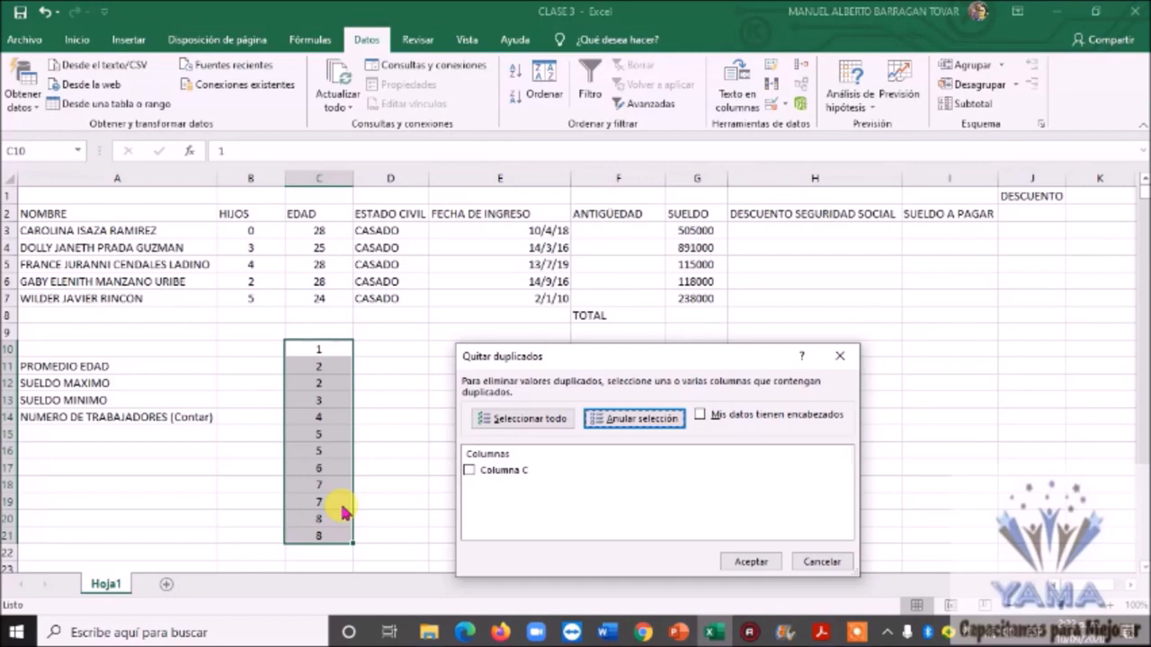
pyautogui.click(469, 470)
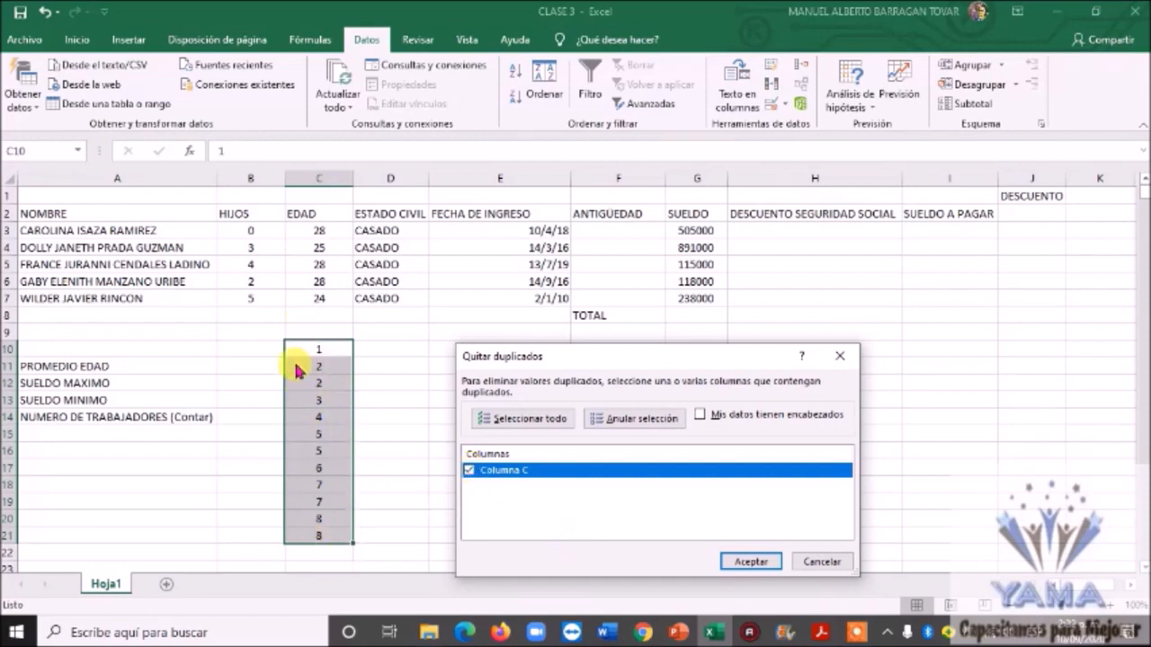
pyautogui.click(742, 564)
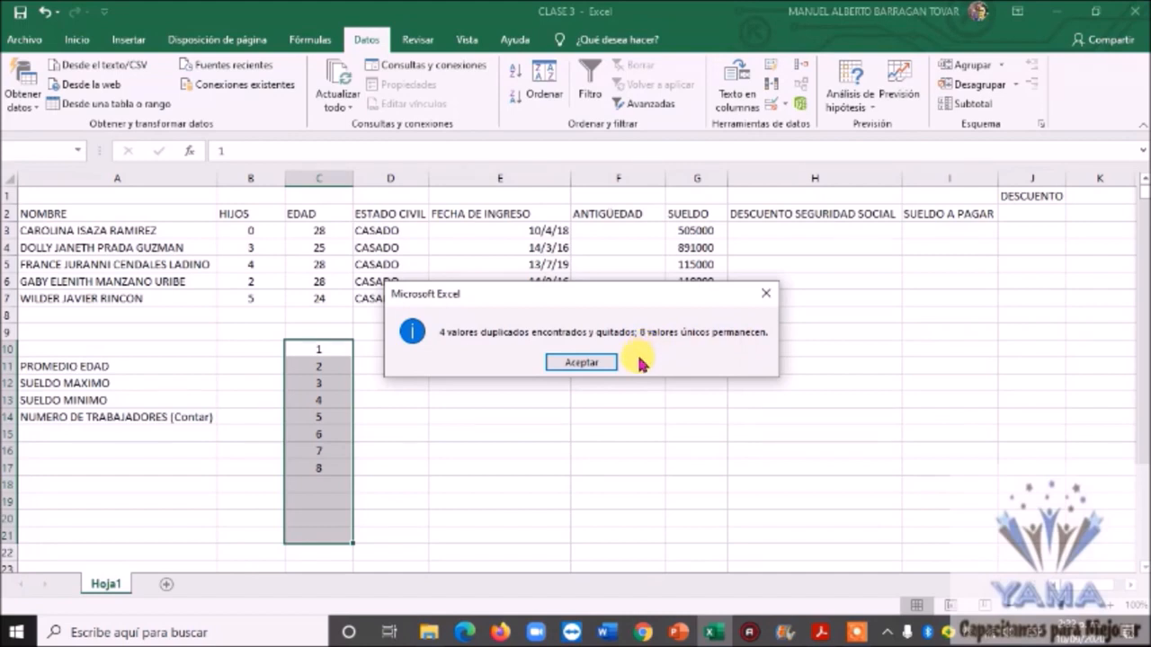
pyautogui.click(582, 363)
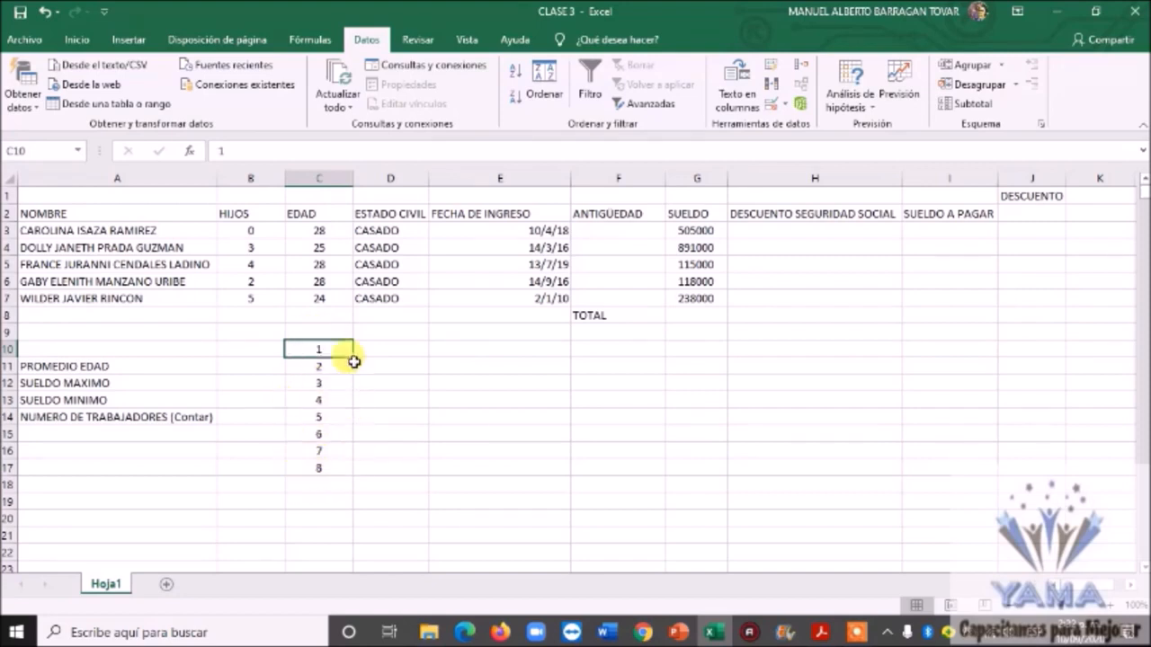
# Enter the values 5, 6, 7, 7, 9, 8, 8, 6 down cells D10 to D17 beside the existing list.
pyautogui.click(397, 345)
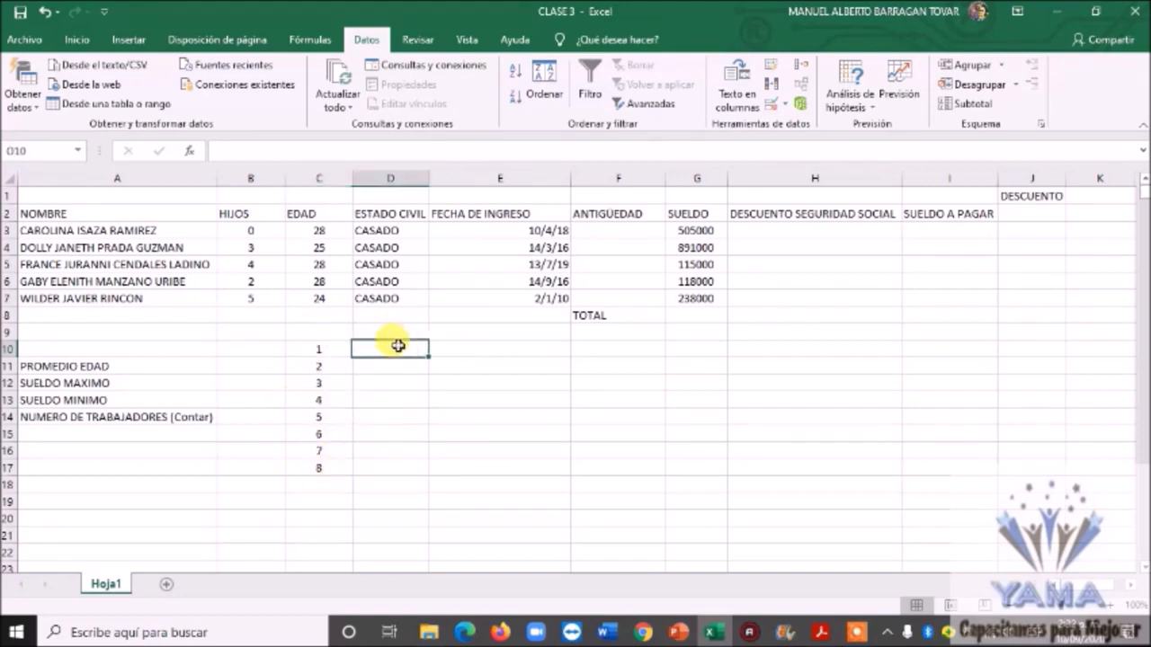
pyautogui.write('5')
pyautogui.press('Return')
pyautogui.write('6')
pyautogui.press('Return')
pyautogui.write('7')
pyautogui.press('Return')
pyautogui.write('7')
pyautogui.press('Return')
pyautogui.write('9')
pyautogui.press('Return')
pyautogui.write('8')
pyautogui.press('Return')
pyautogui.write('8')
pyautogui.press('Return')
pyautogui.write('6')
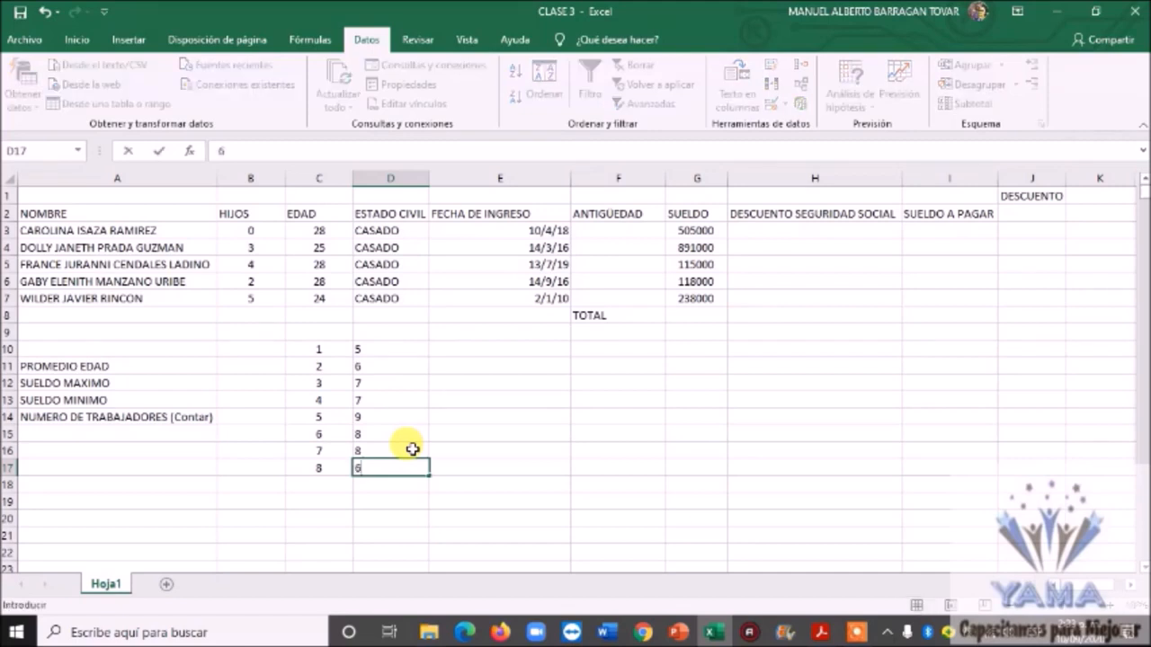
pyautogui.click(494, 465)
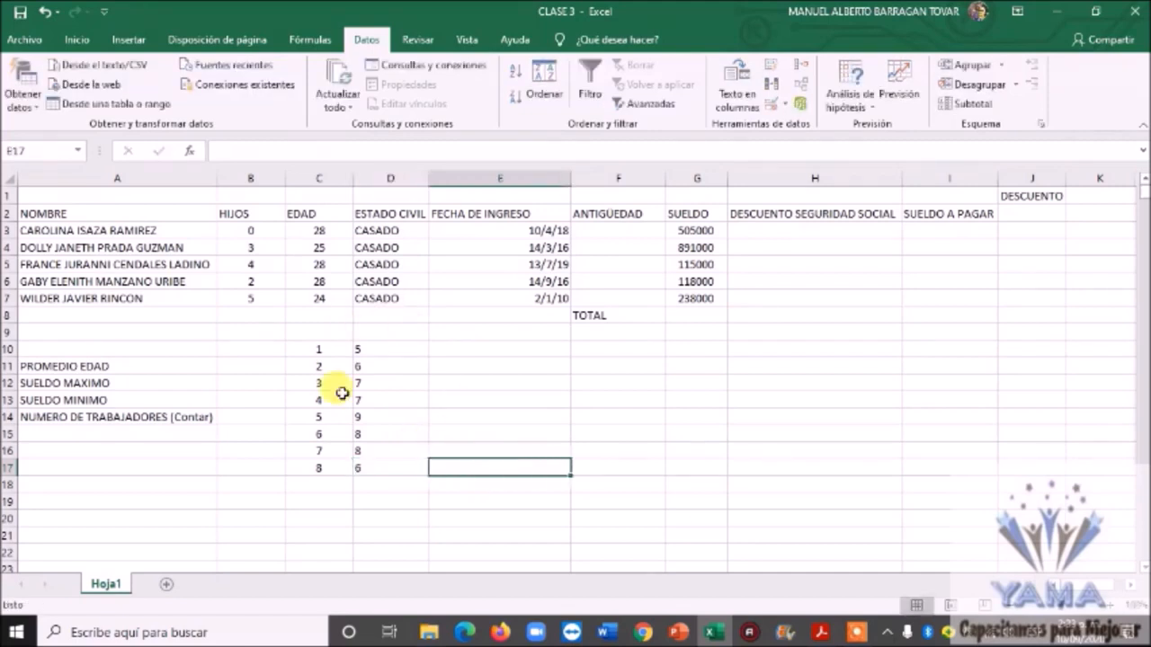
# Remove duplicate rows from C10:D17, using only column D to compare values.
pyautogui.click(395, 348)
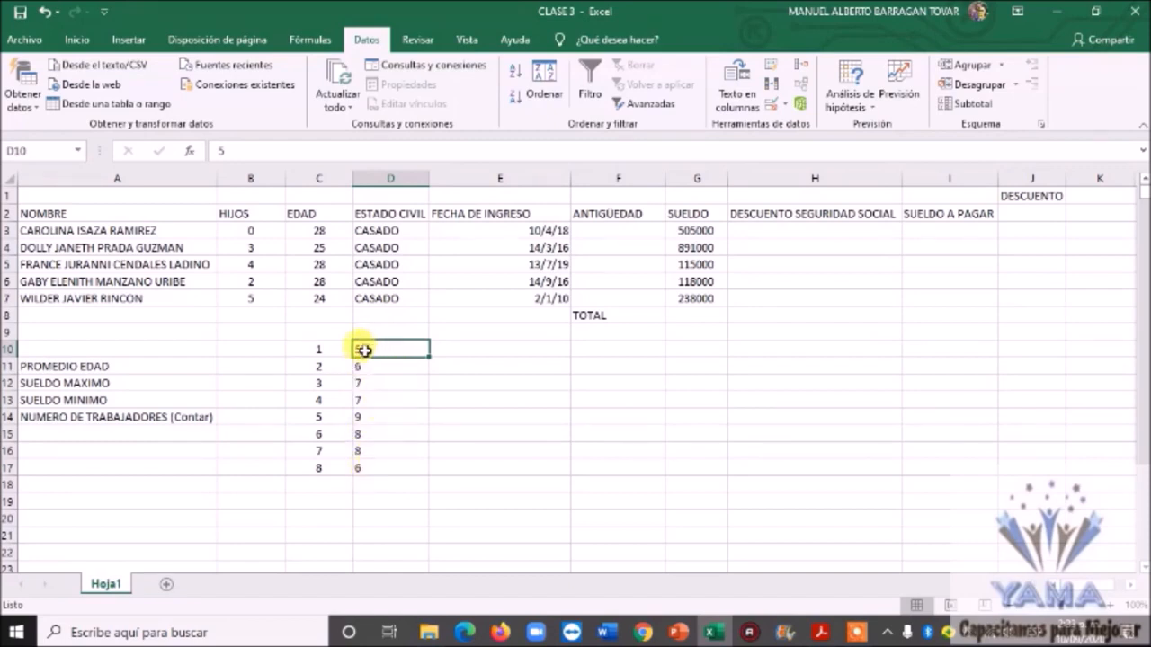
pyautogui.click(770, 91)
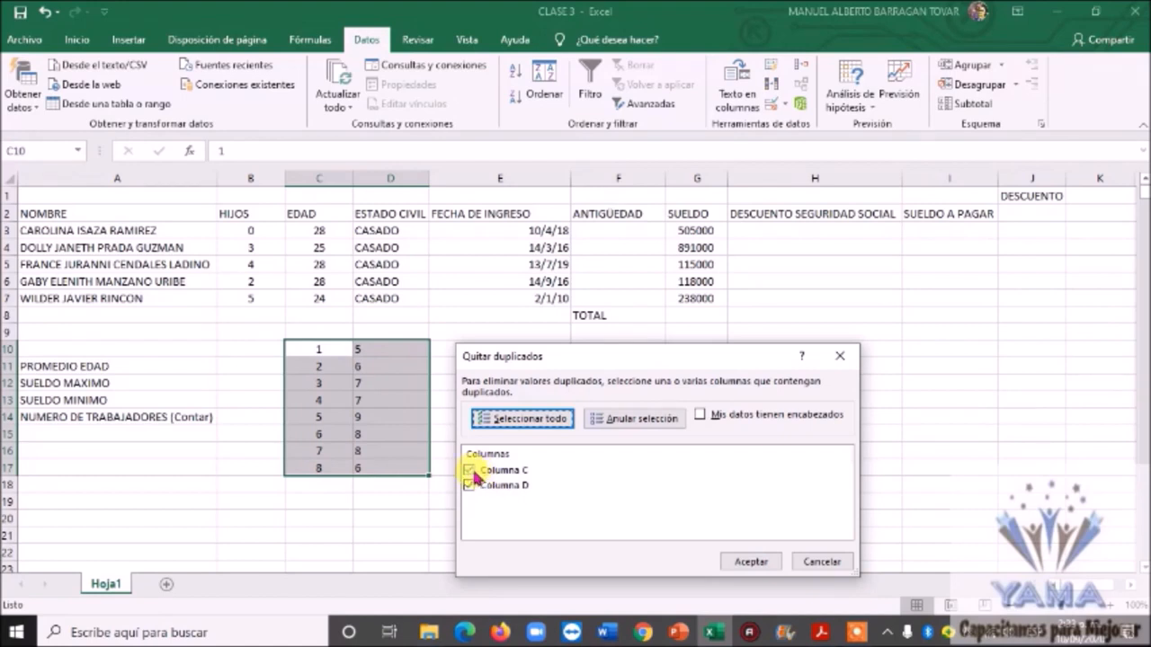
pyautogui.click(631, 424)
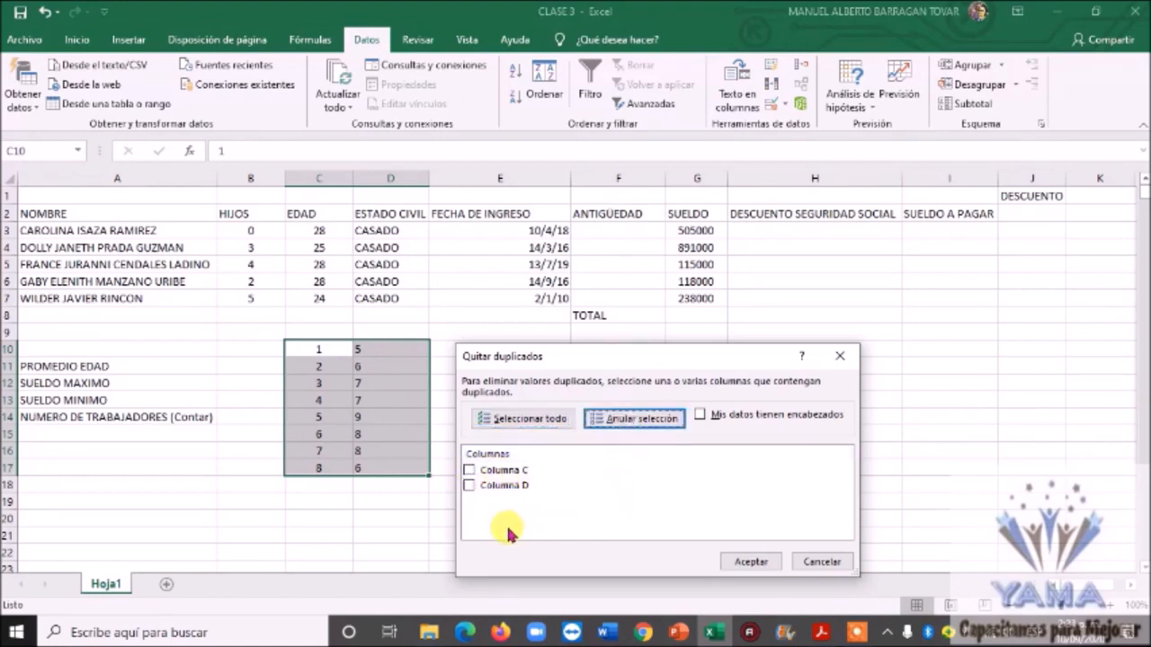
pyautogui.click(470, 486)
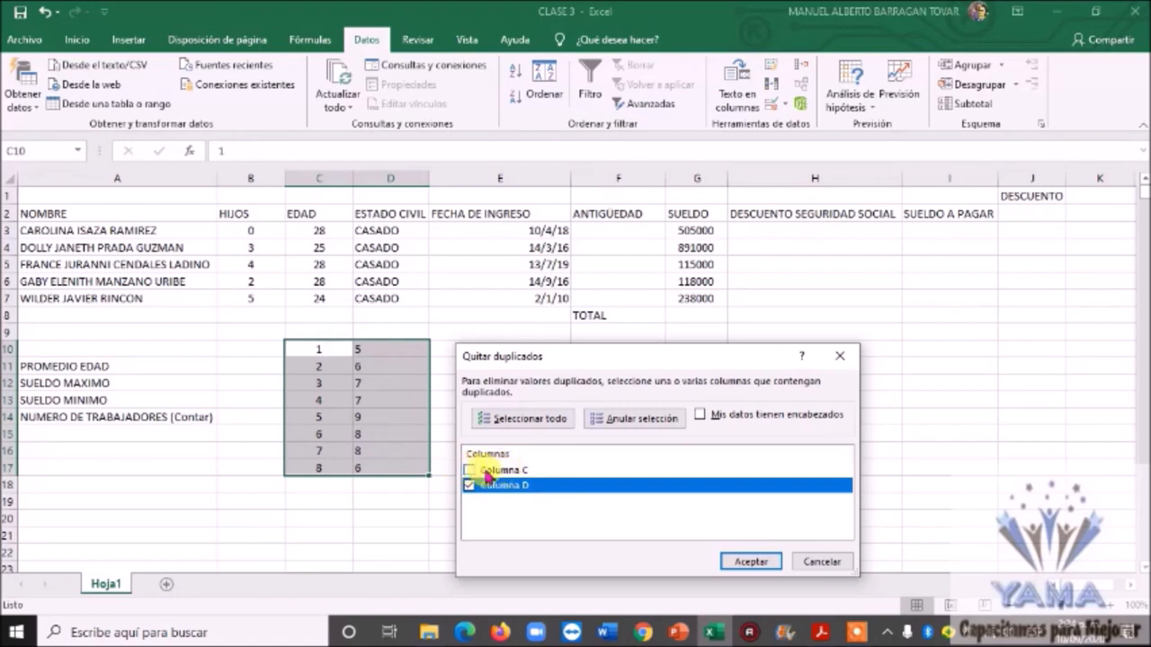
pyautogui.click(751, 561)
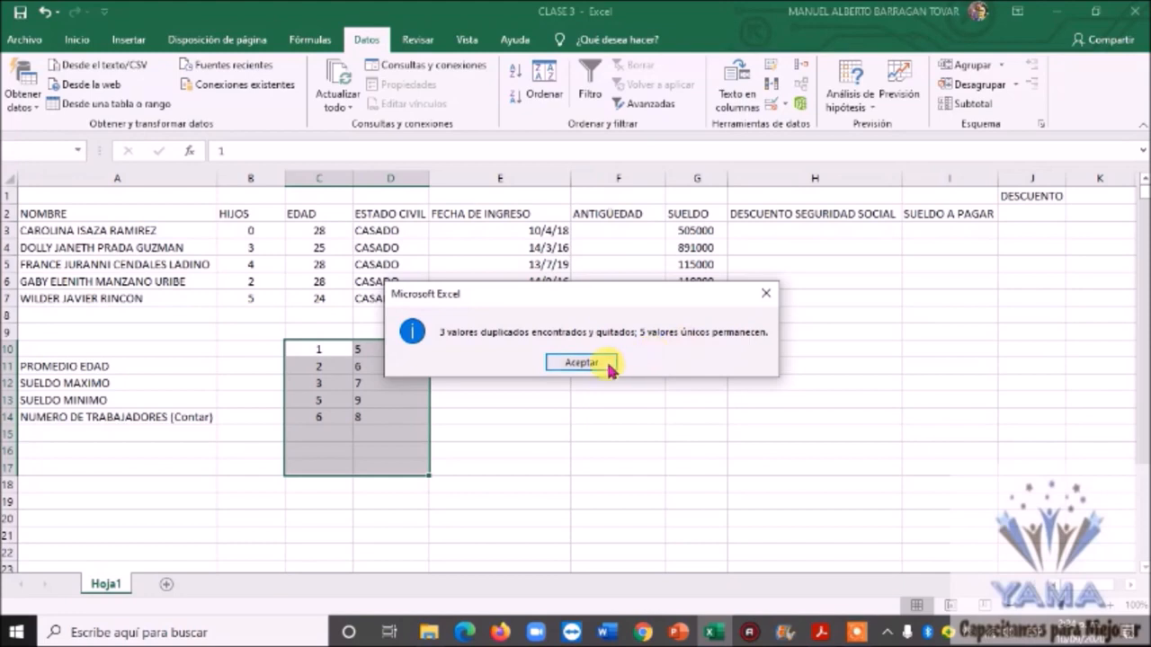
pyautogui.click(608, 367)
pyautogui.press('Right')
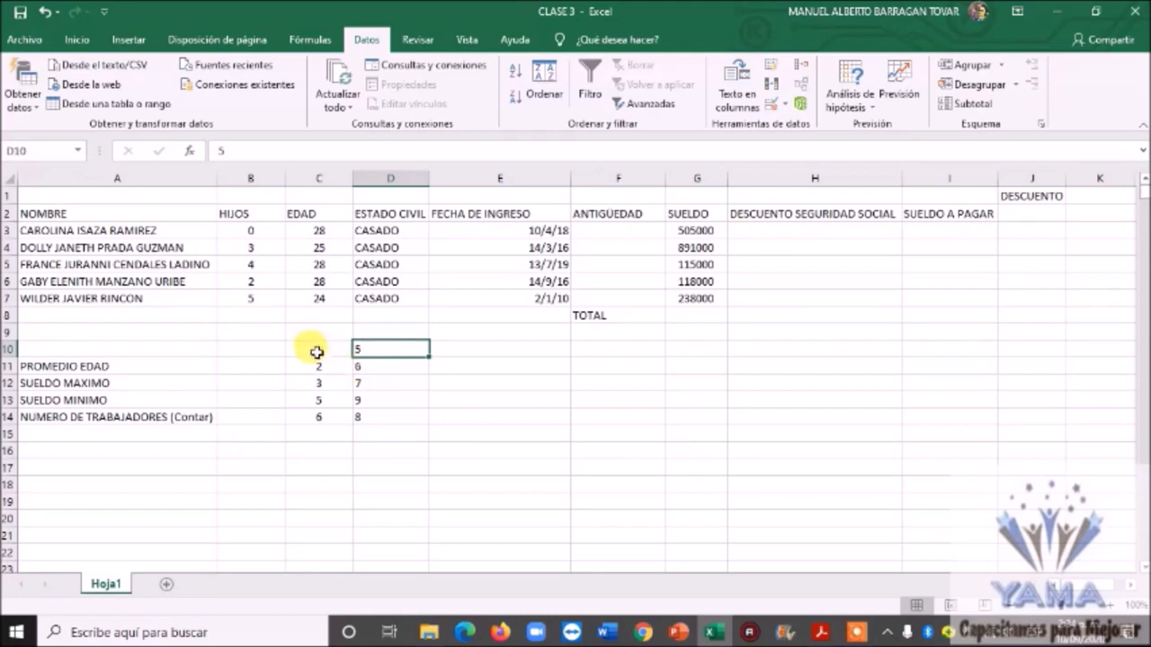
# Clear the contents of the sample data in C10:D14.
pyautogui.moveTo(316, 352); pyautogui.dragTo(378, 419)
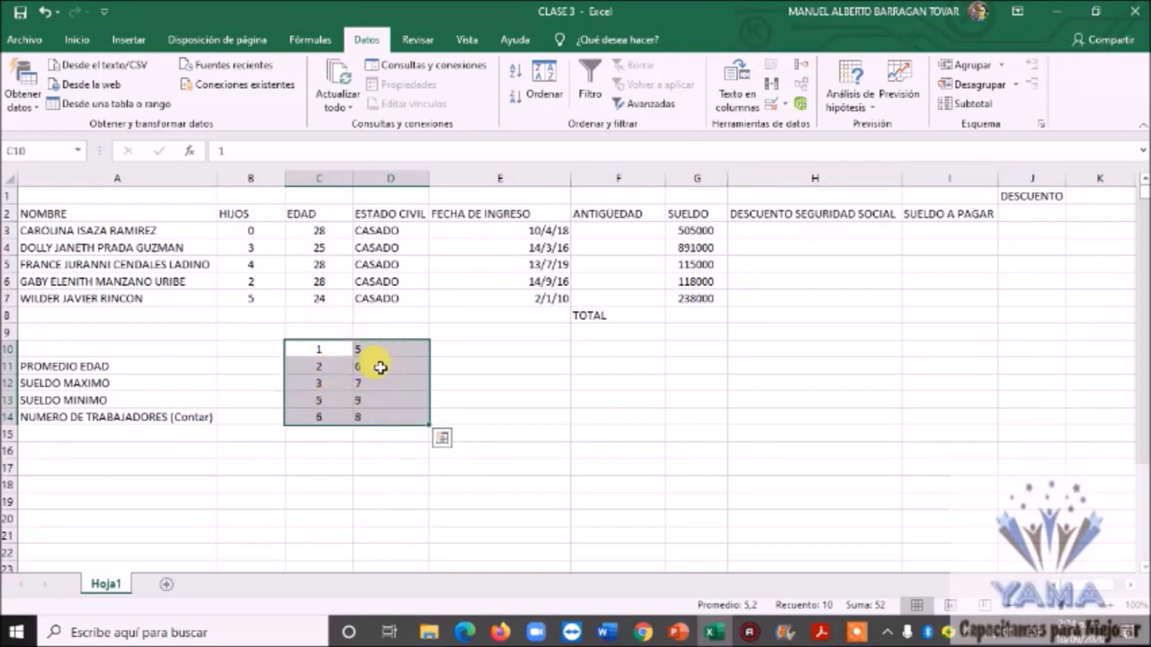
pyautogui.rightClick(350, 368)
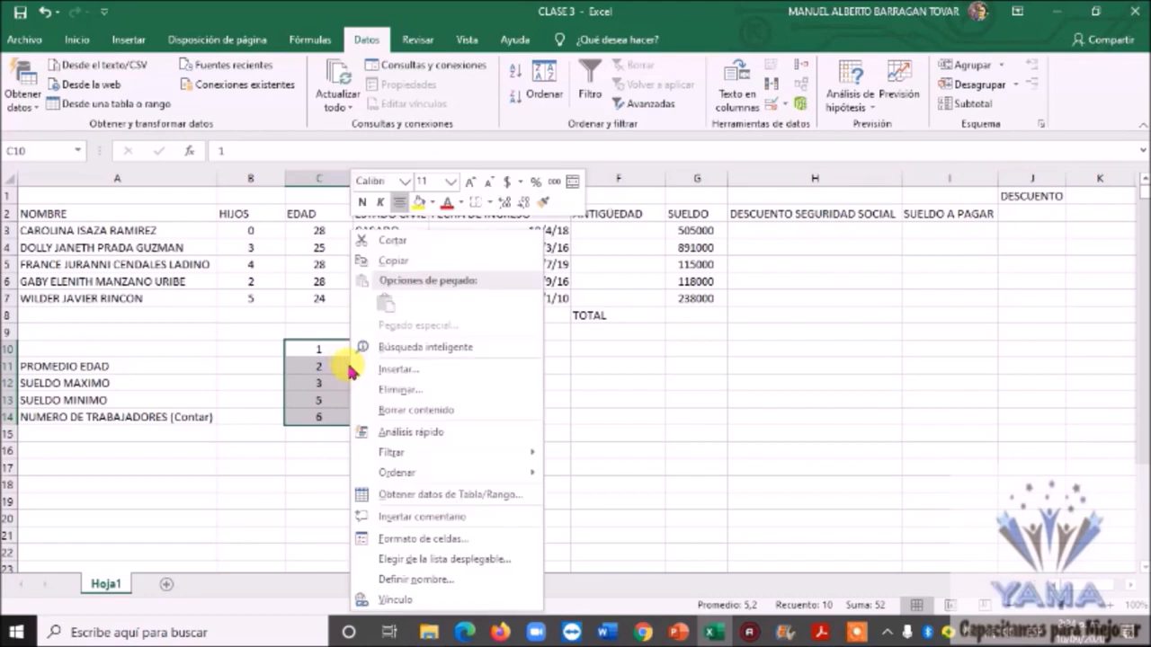
pyautogui.click(378, 411)
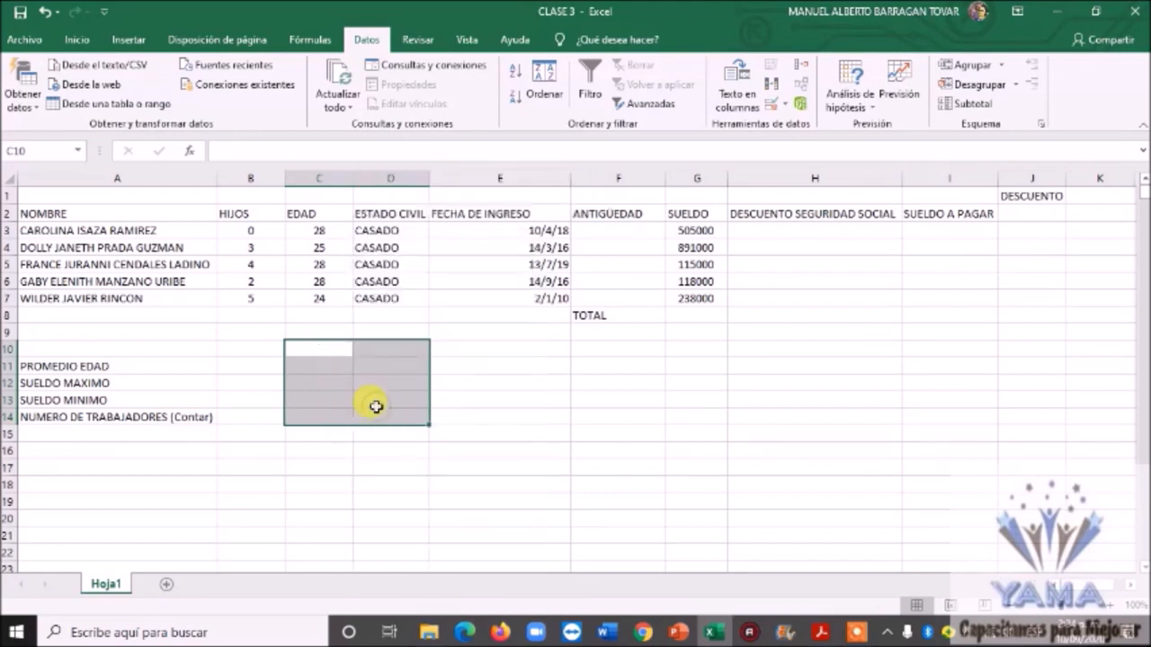
pyautogui.click(461, 397)
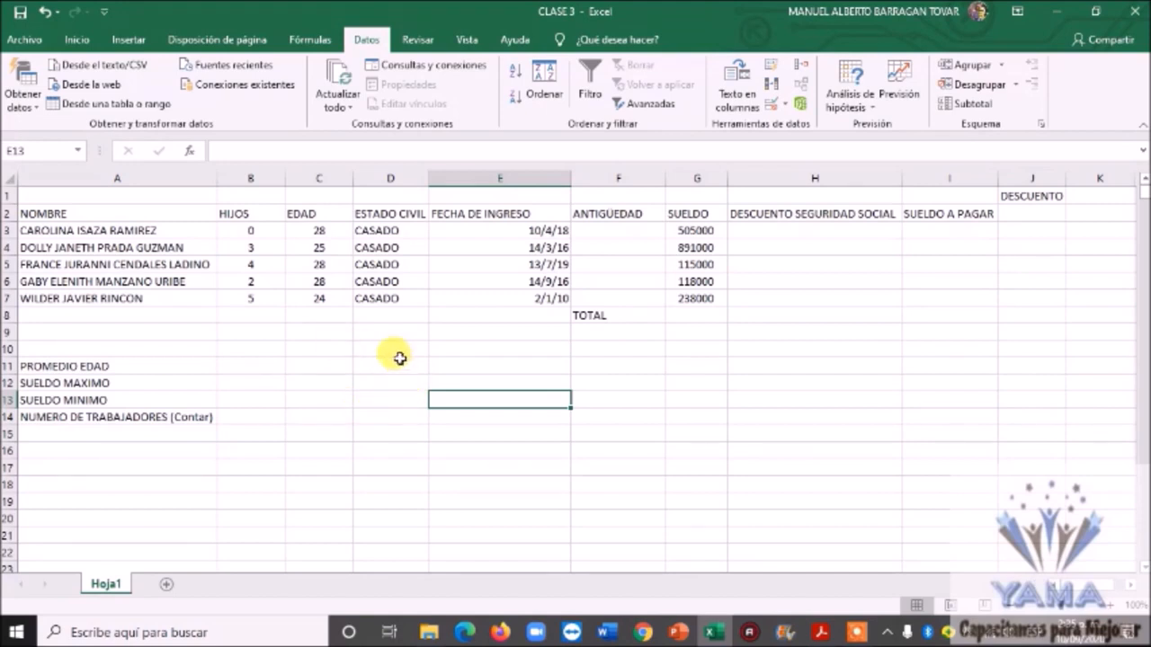
pyautogui.click(398, 319)
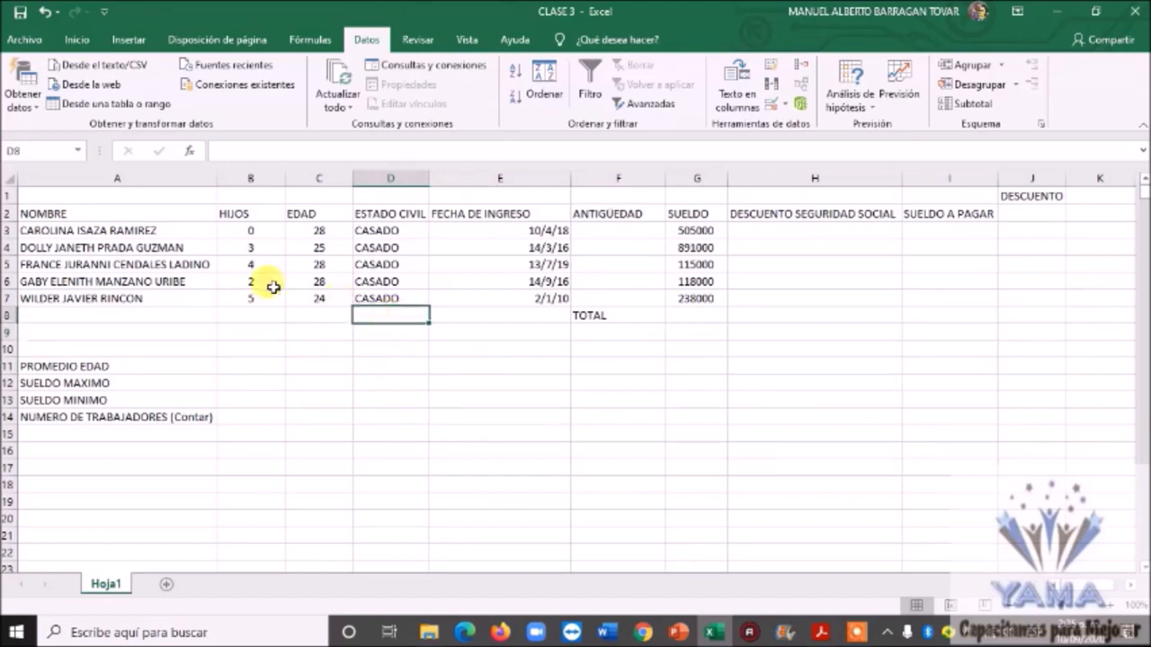
pyautogui.click(242, 282)
pyautogui.click(266, 231)
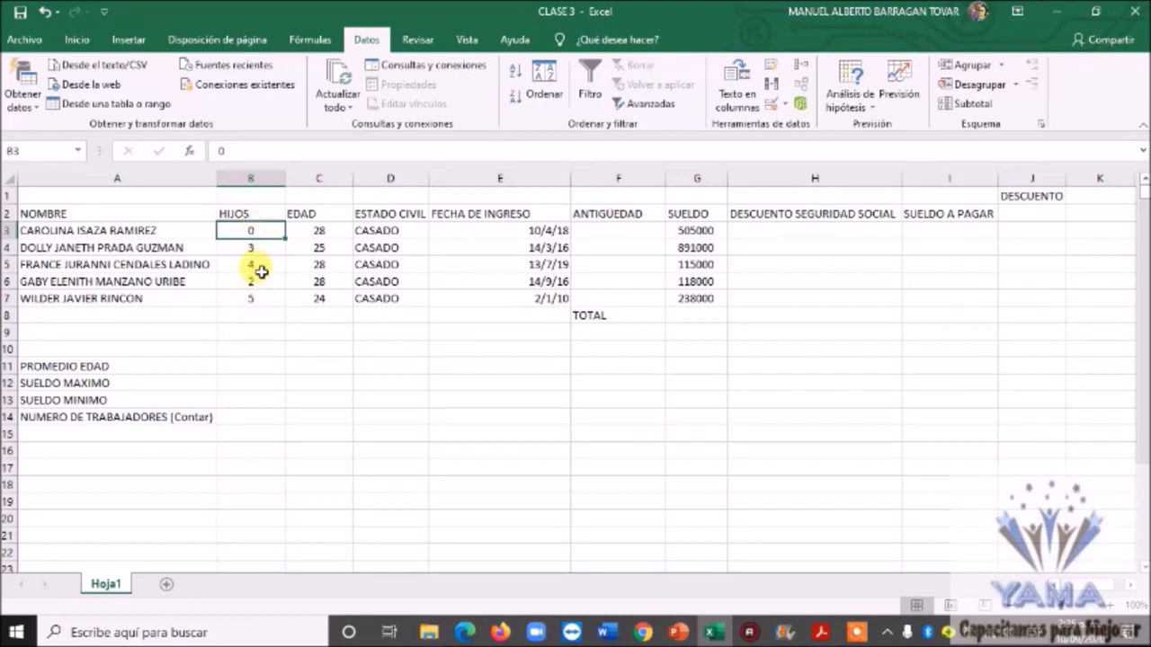
pyautogui.click(257, 312)
# Add data validation to the HIJOS values in B3:B7, allowing only whole numbers (Número entero) between 0 and 6.
pyautogui.moveTo(256, 230); pyautogui.dragTo(265, 298)
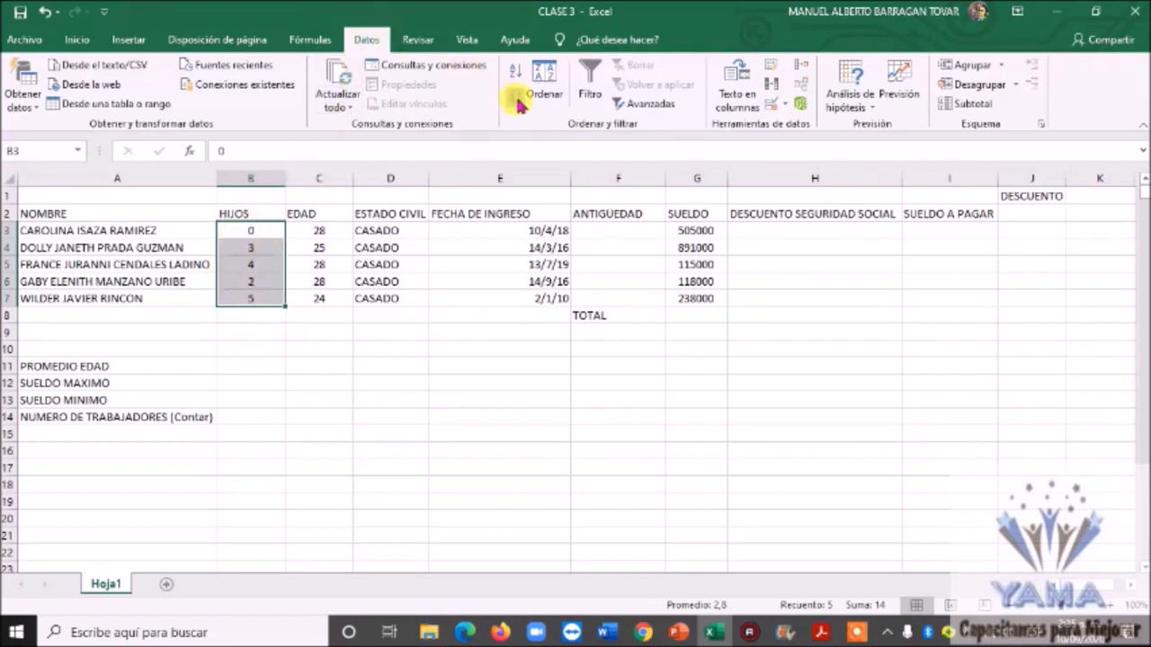
pyautogui.click(788, 110)
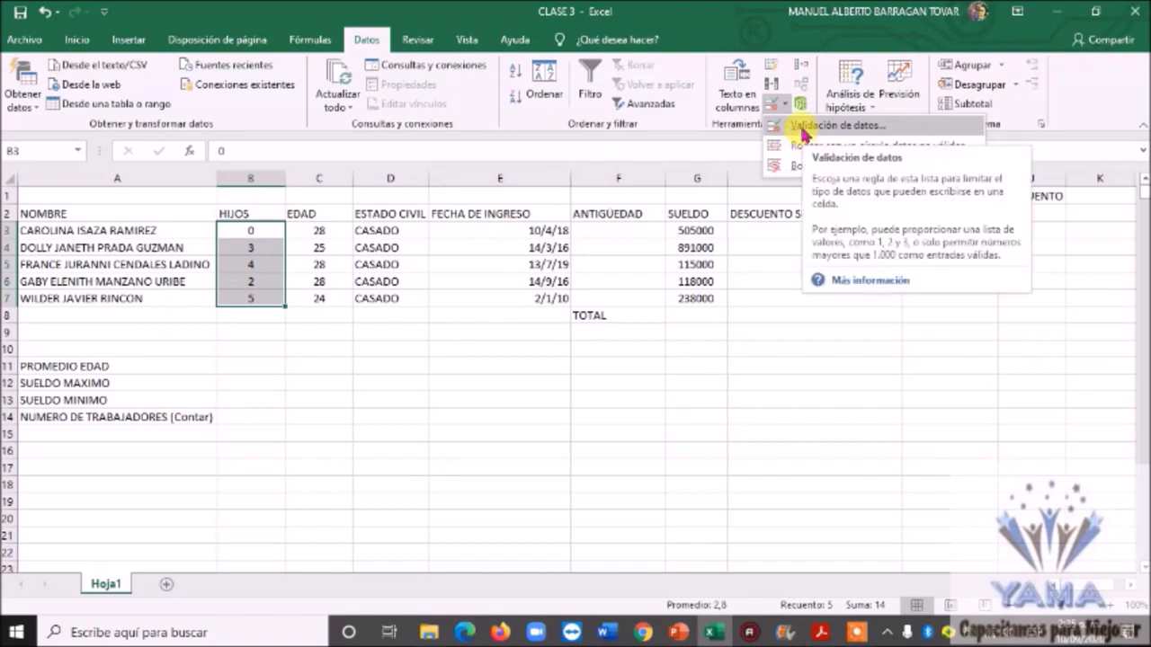
pyautogui.click(800, 129)
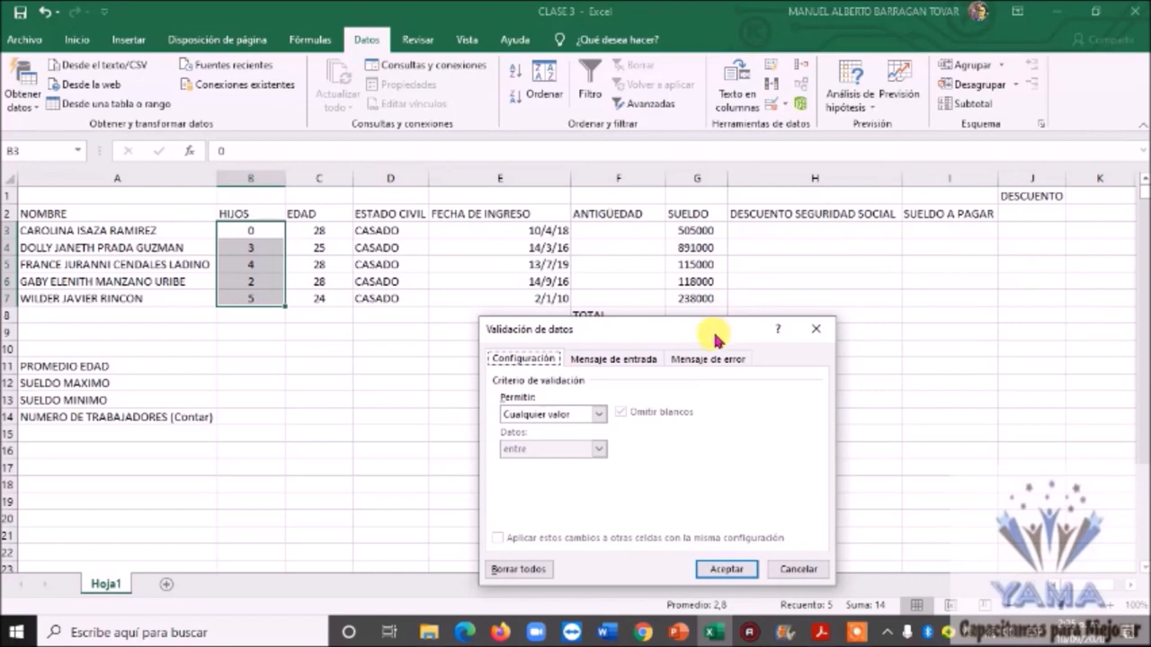
pyautogui.moveTo(718, 334); pyautogui.dragTo(756, 232)
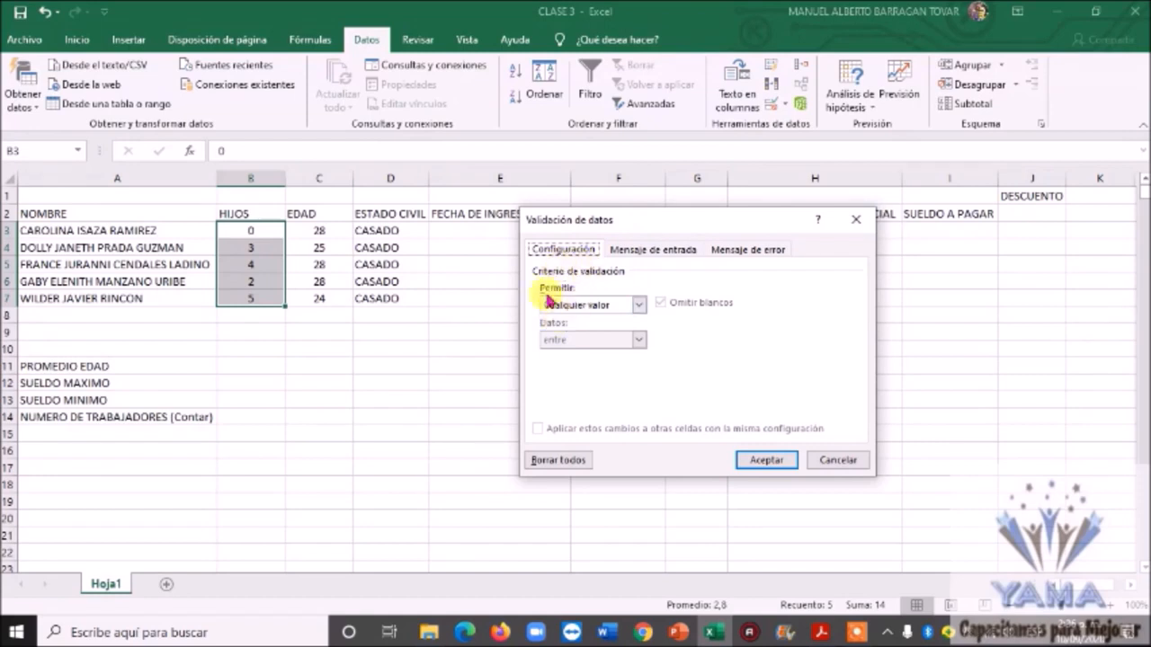
pyautogui.click(639, 307)
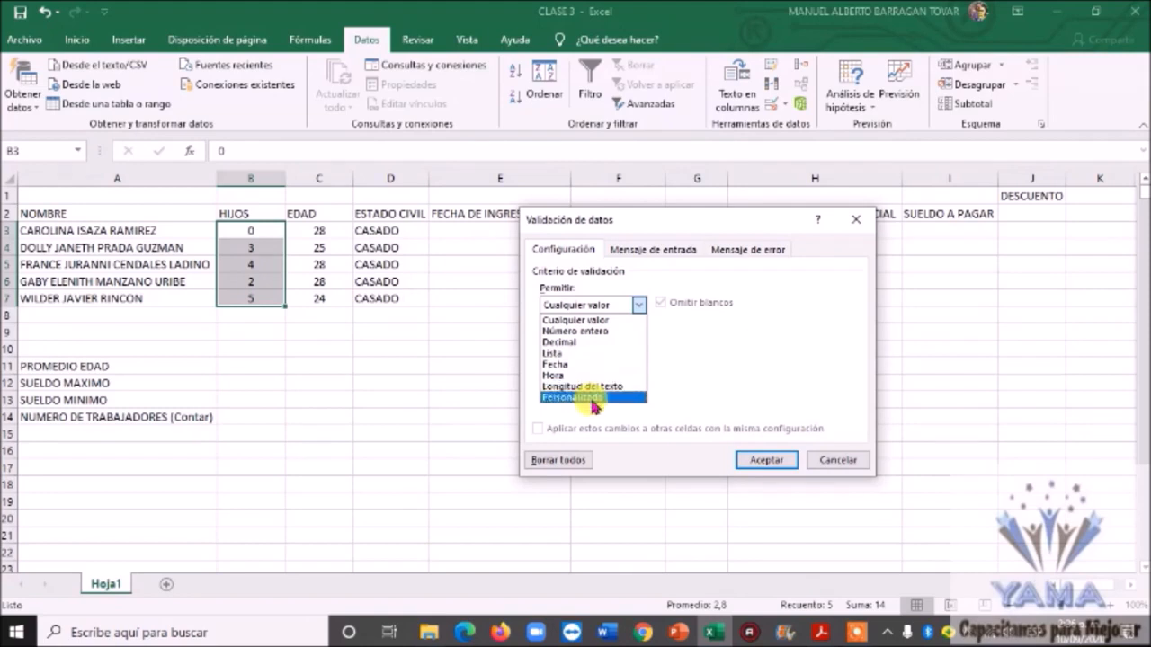
pyautogui.click(577, 333)
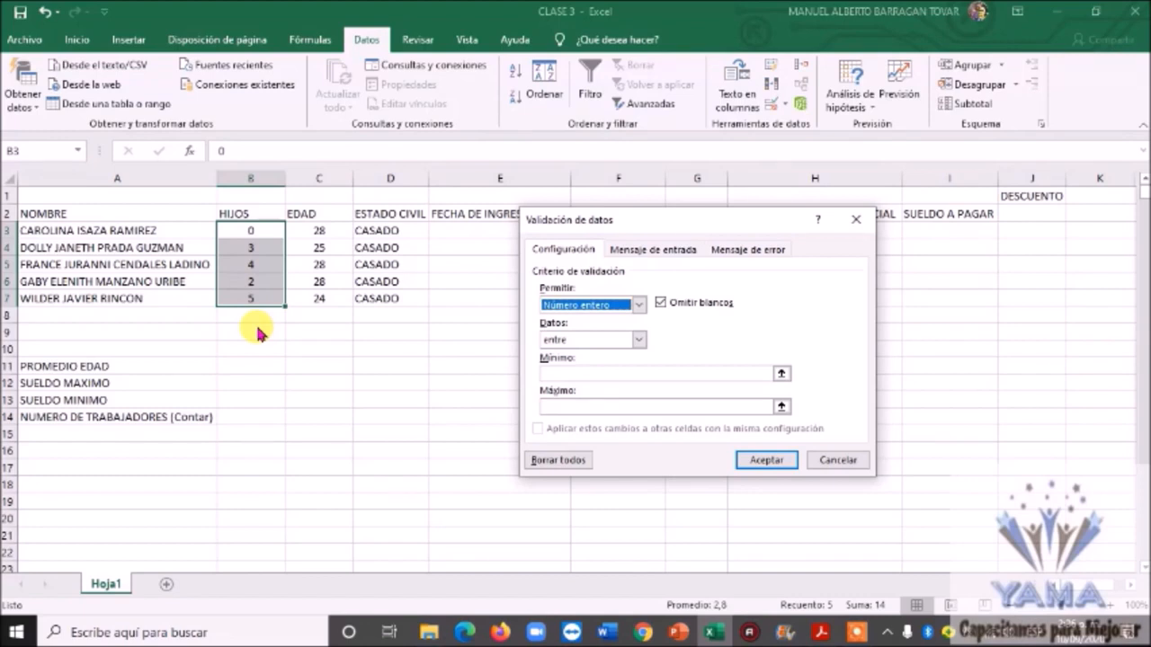
pyautogui.click(577, 373)
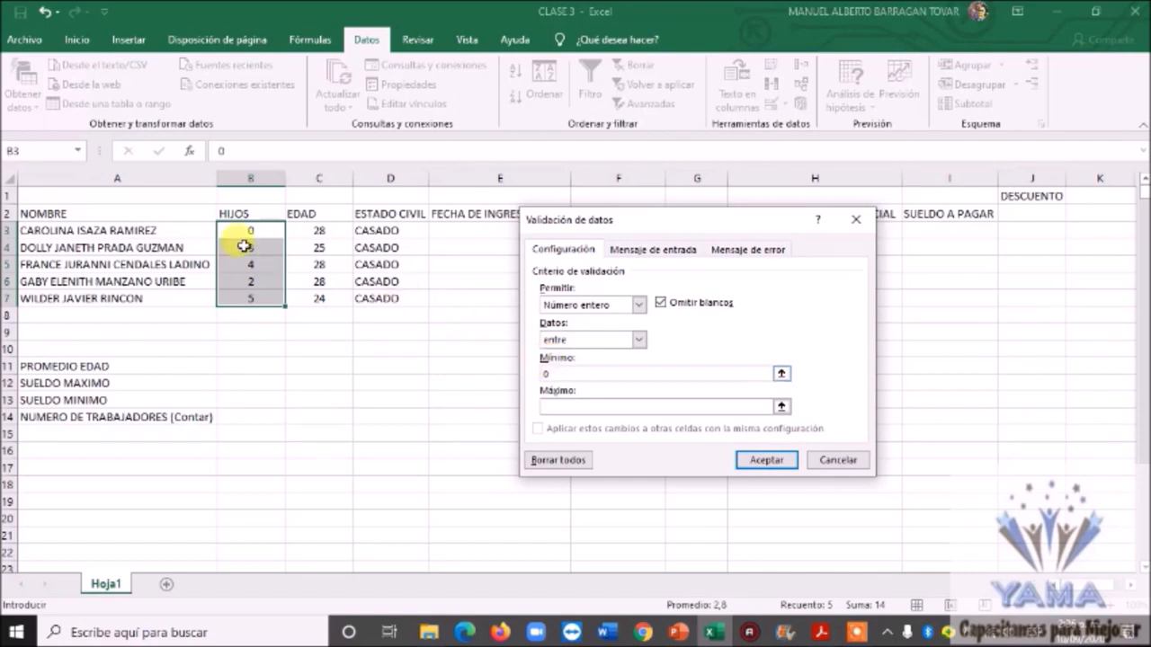
pyautogui.click(576, 404)
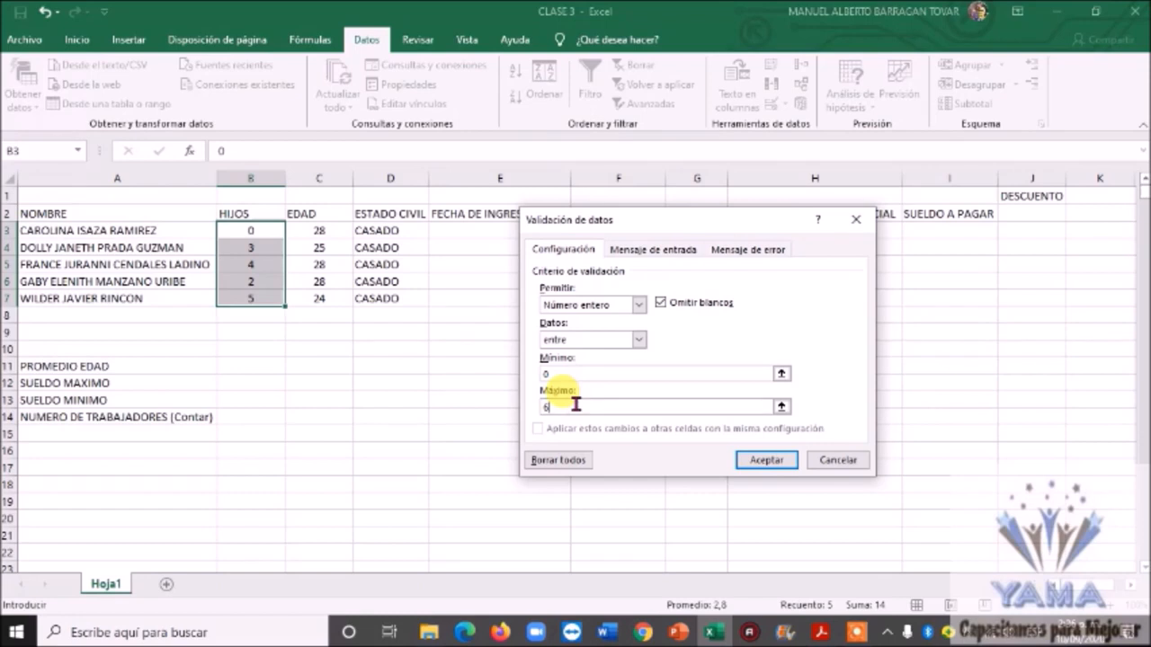
pyautogui.write('6')
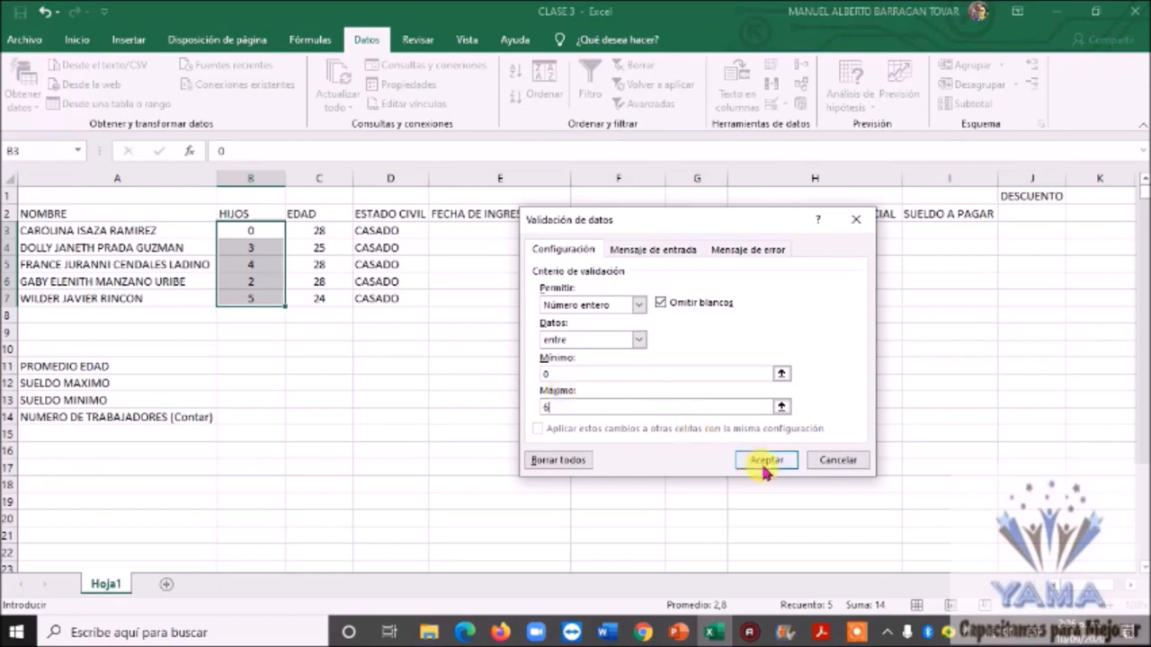
pyautogui.click(764, 460)
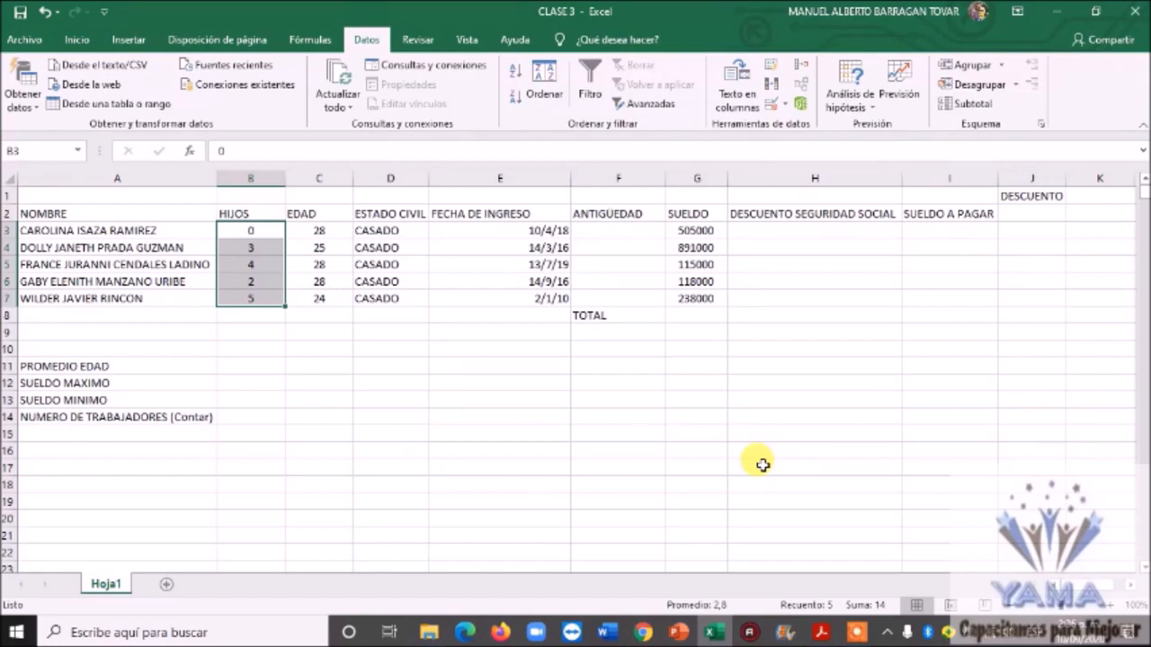
# Try to enter 7 in cell B3 to test the validation rule, and cancel the entry.
pyautogui.click(421, 347)
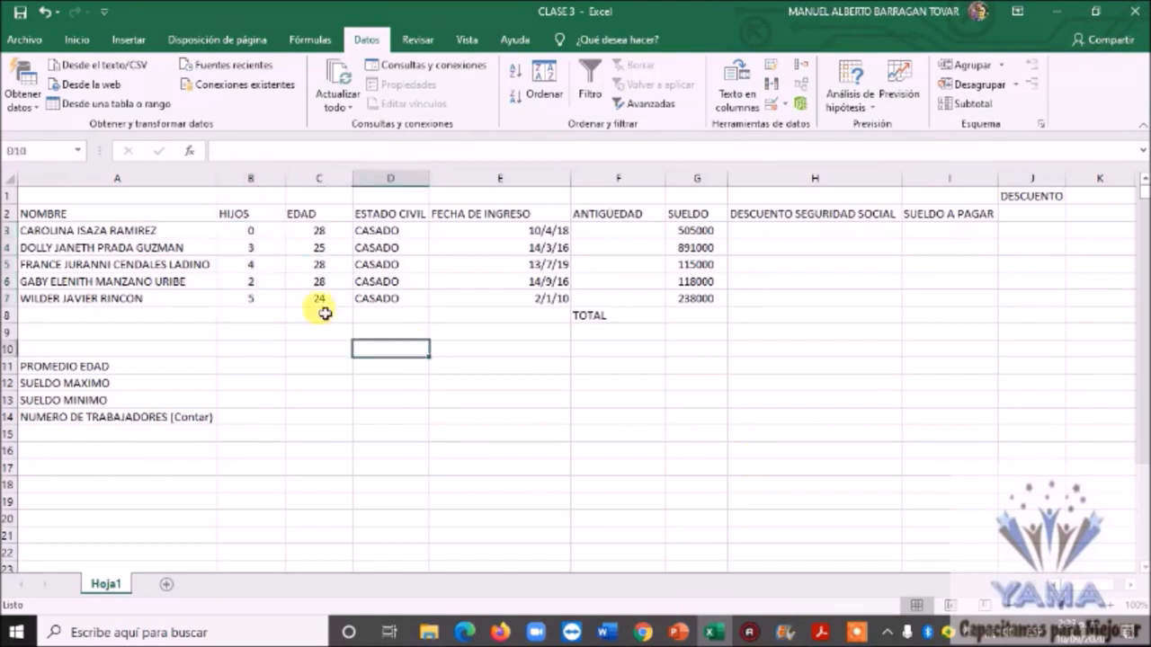
pyautogui.click(269, 231)
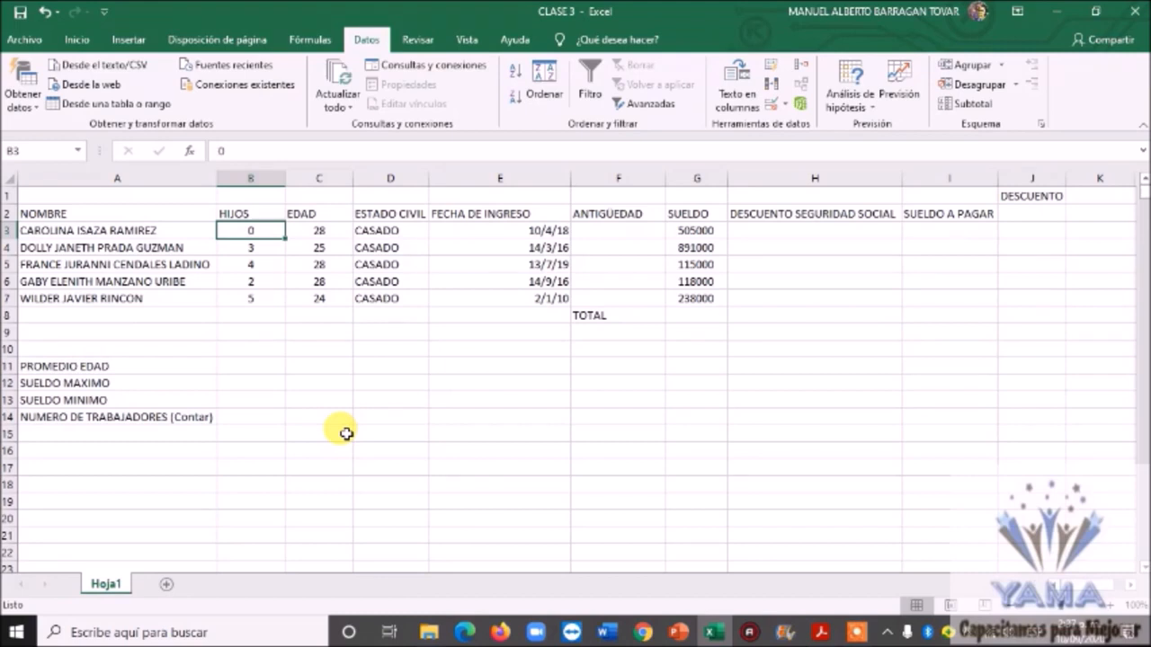
pyautogui.write('7')
pyautogui.press('Return')
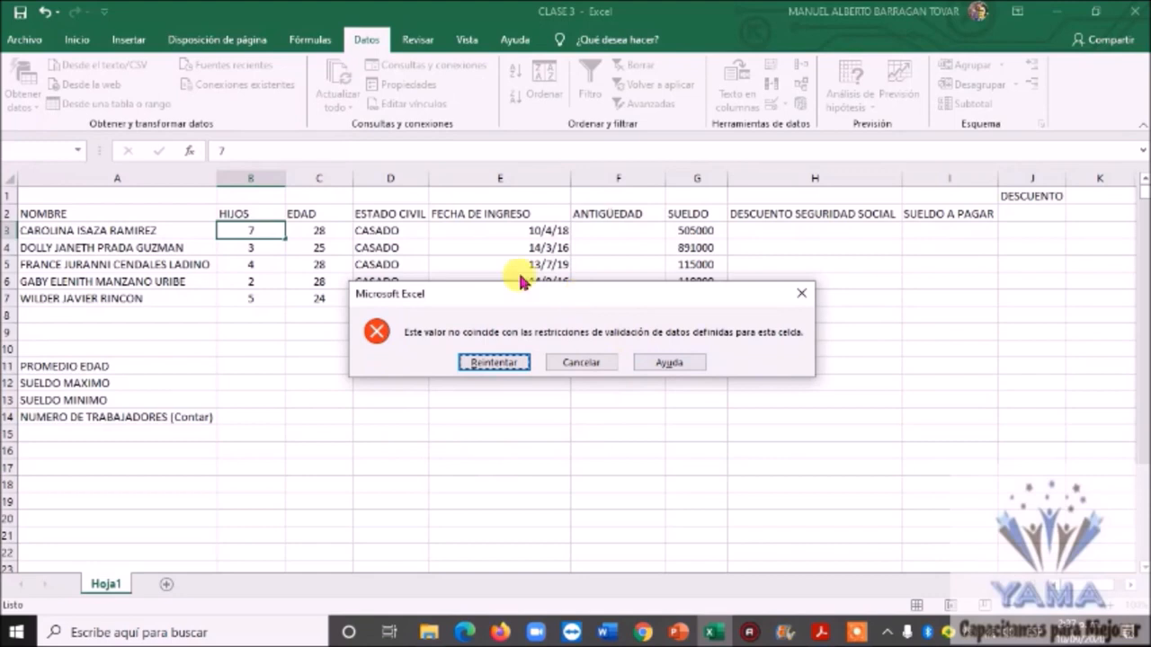
pyautogui.click(569, 365)
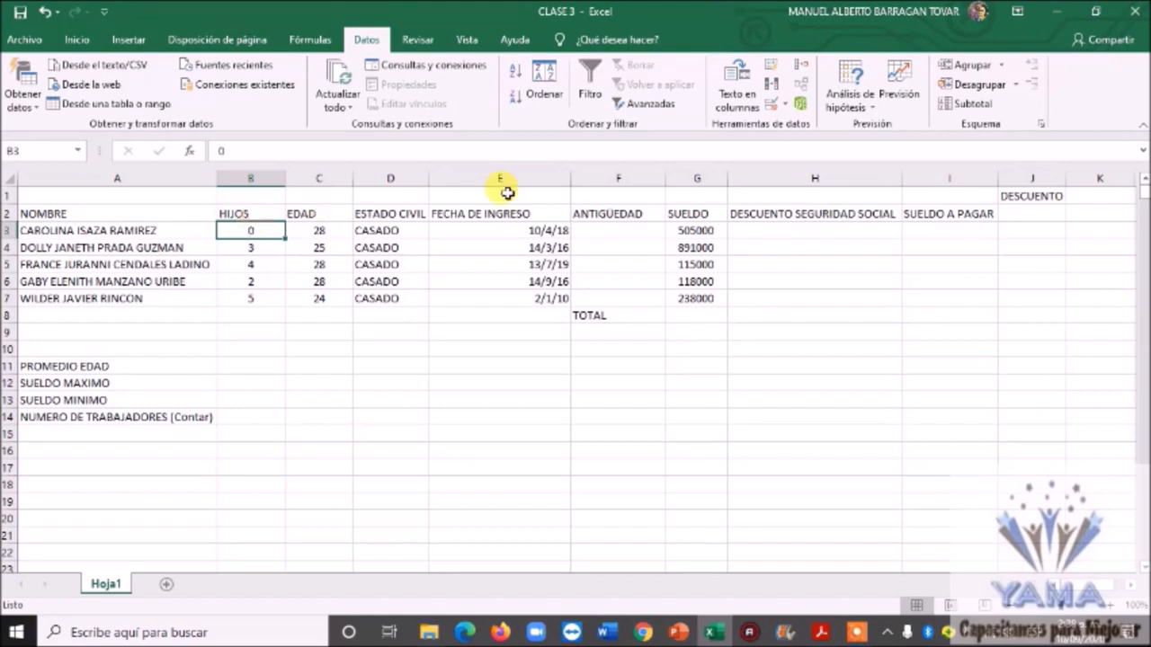
# Clear the validation circles on the sheet.
pyautogui.click(787, 108)
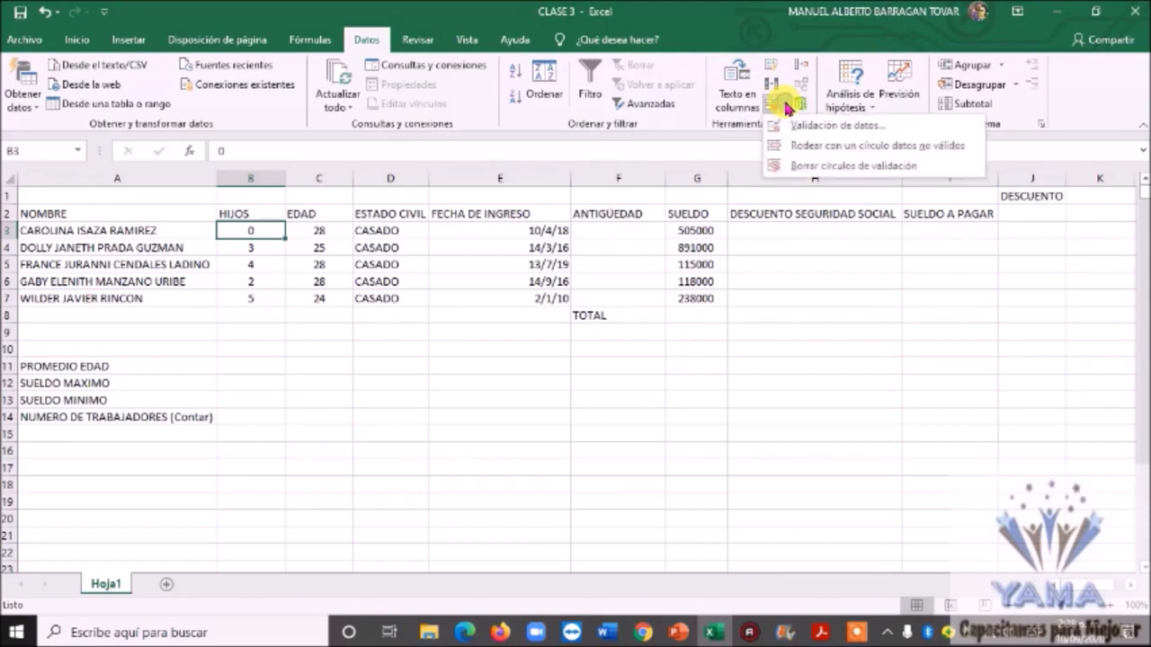
pyautogui.click(800, 167)
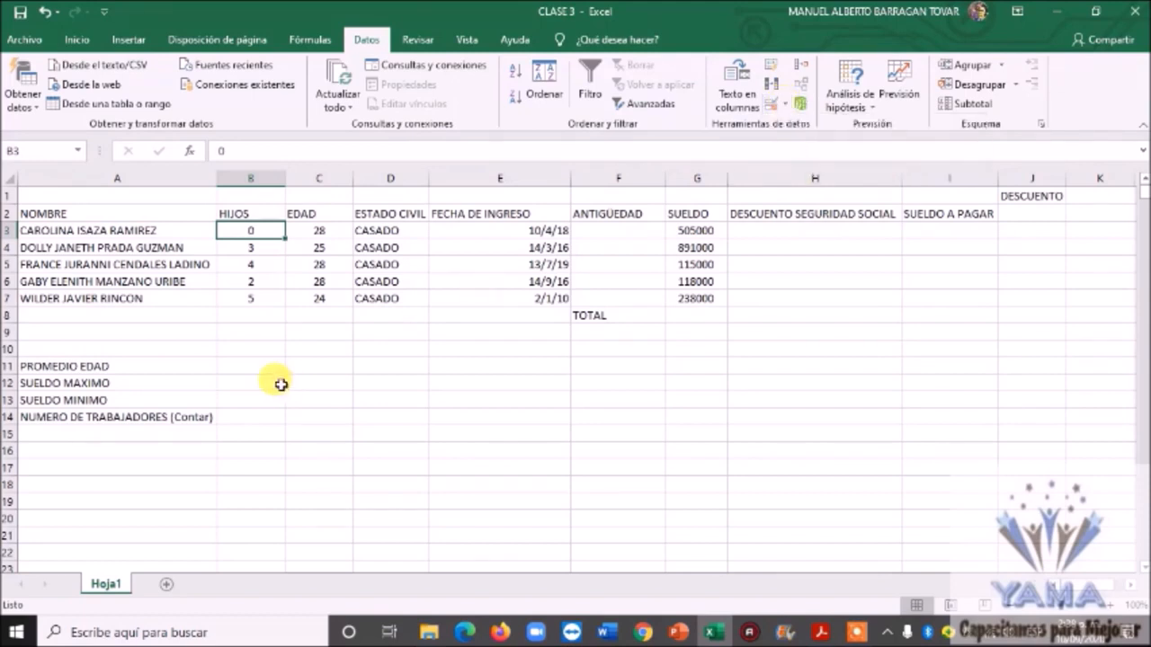
pyautogui.click(261, 346)
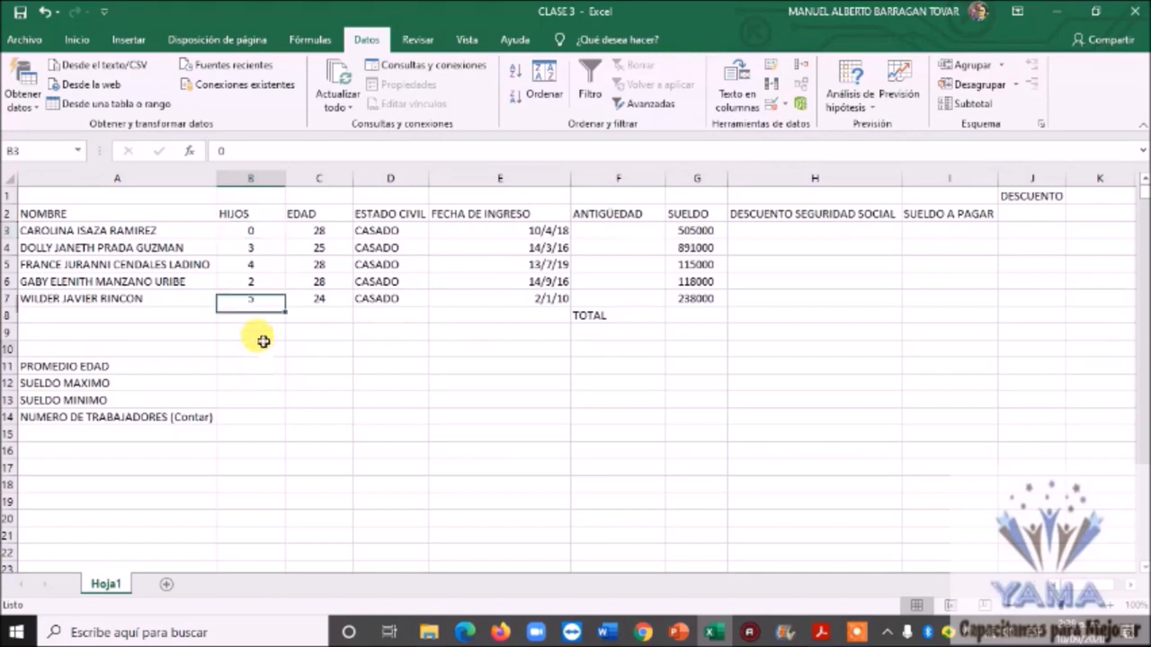
# Try again to enter 7 in cell B3, retrying the value several times before cancelling the entry.
pyautogui.click(255, 230)
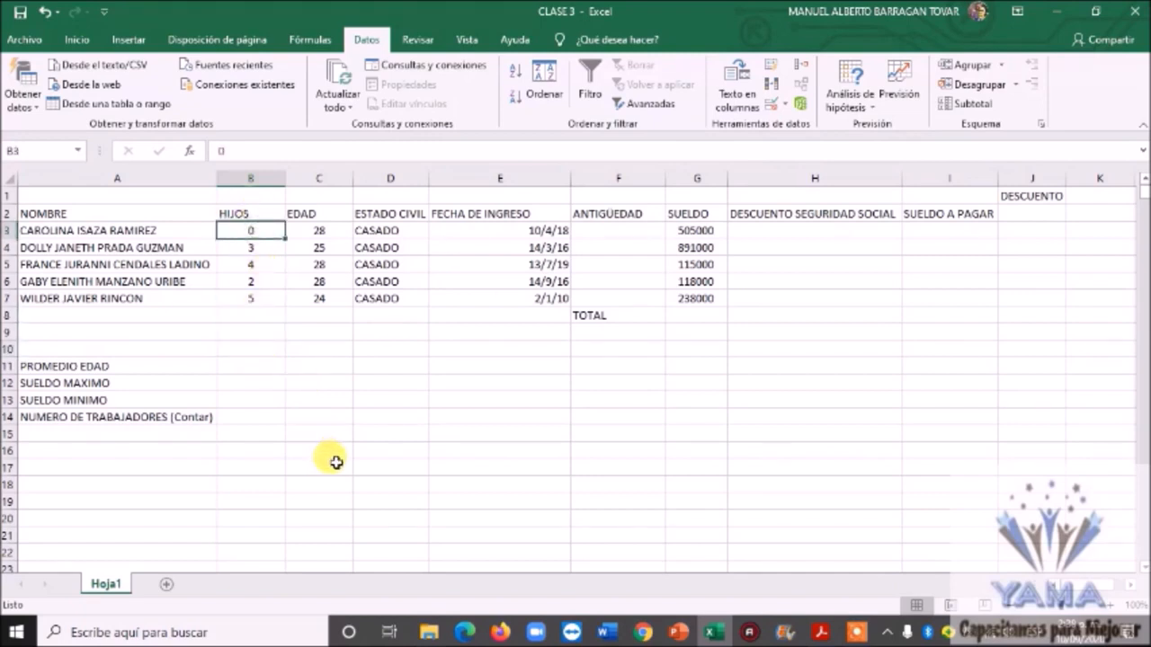
pyautogui.write('7')
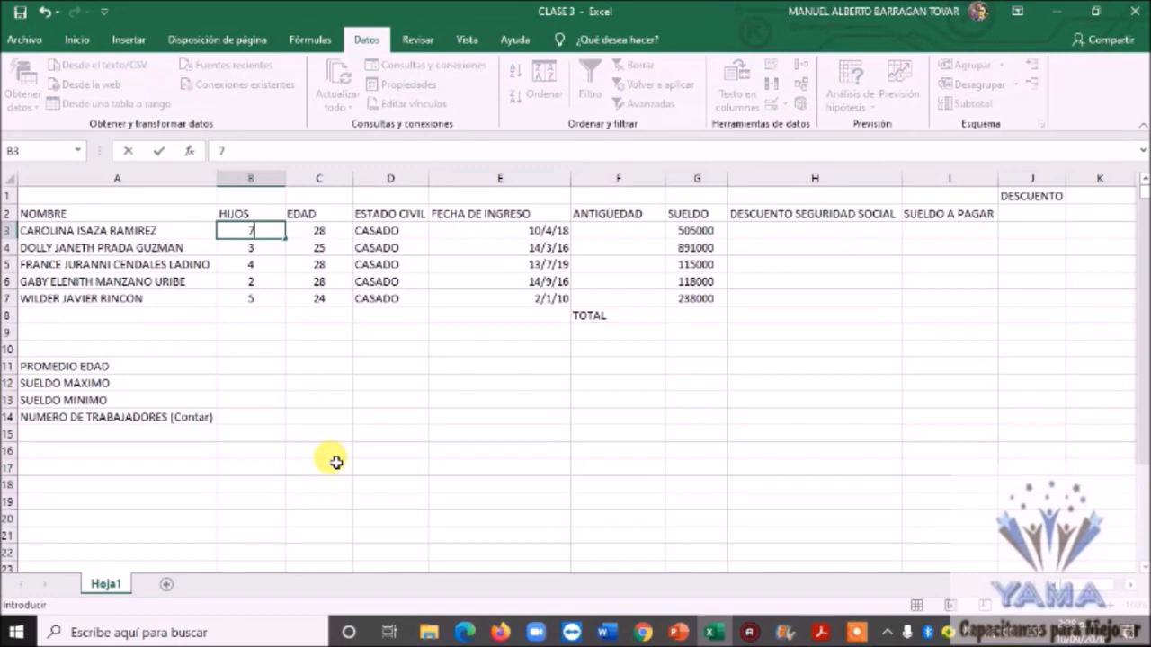
pyautogui.press('Return')
pyautogui.press('Return')
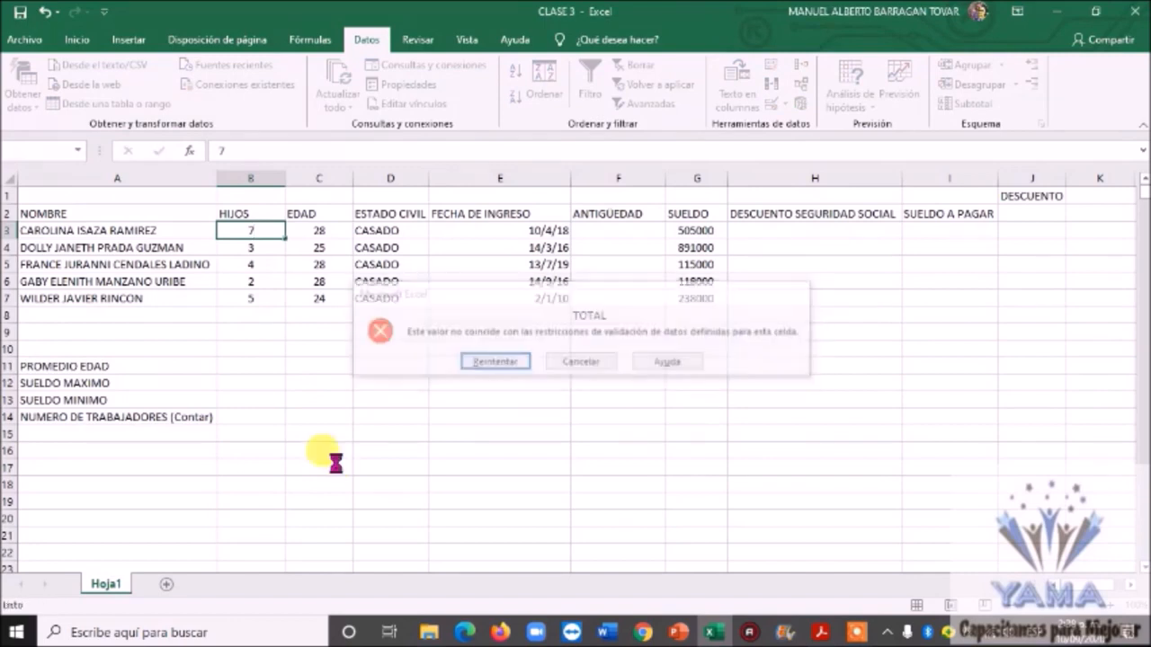
pyautogui.press('Return')
pyautogui.press('Return')
pyautogui.press('Return')
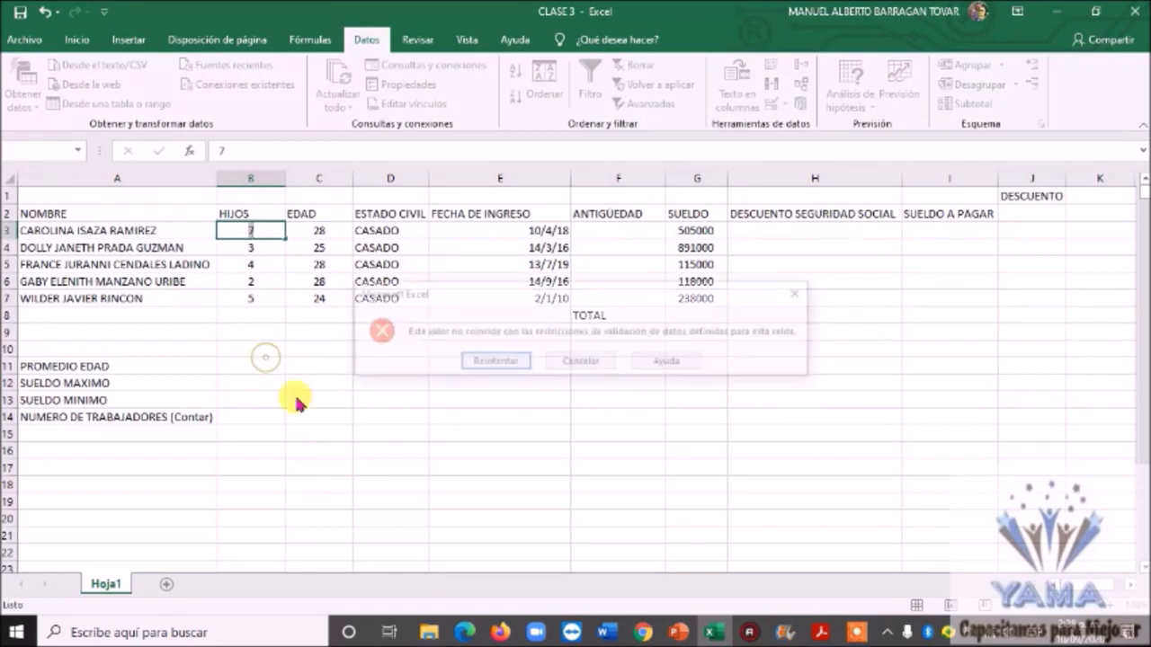
pyautogui.click(565, 362)
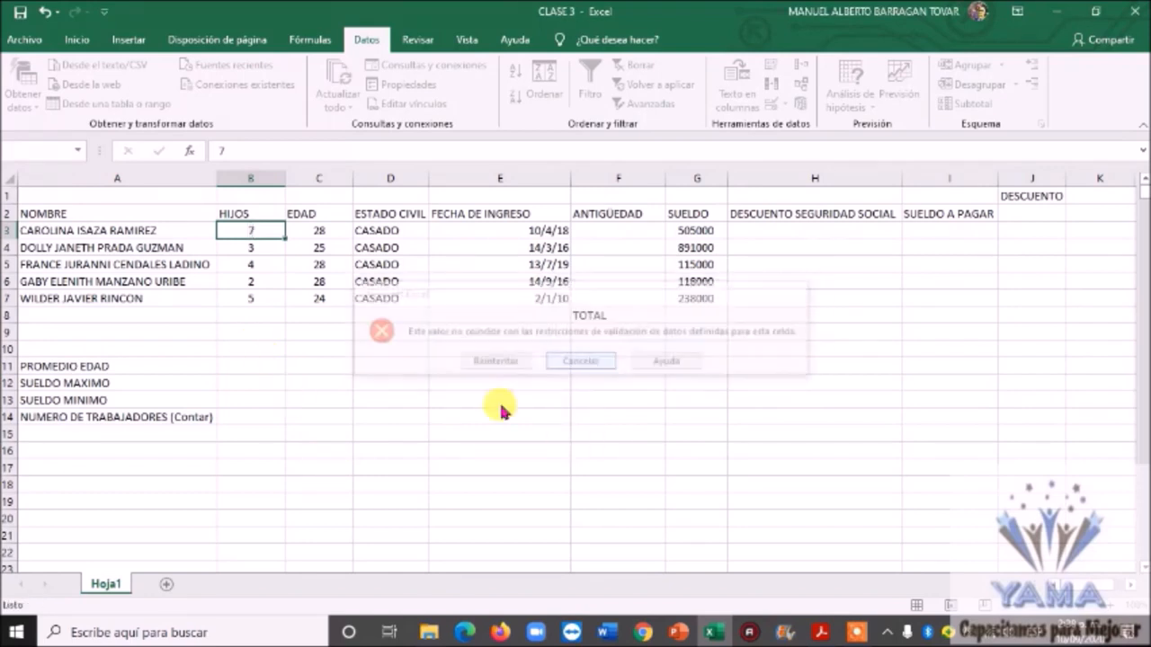
pyautogui.click(563, 434)
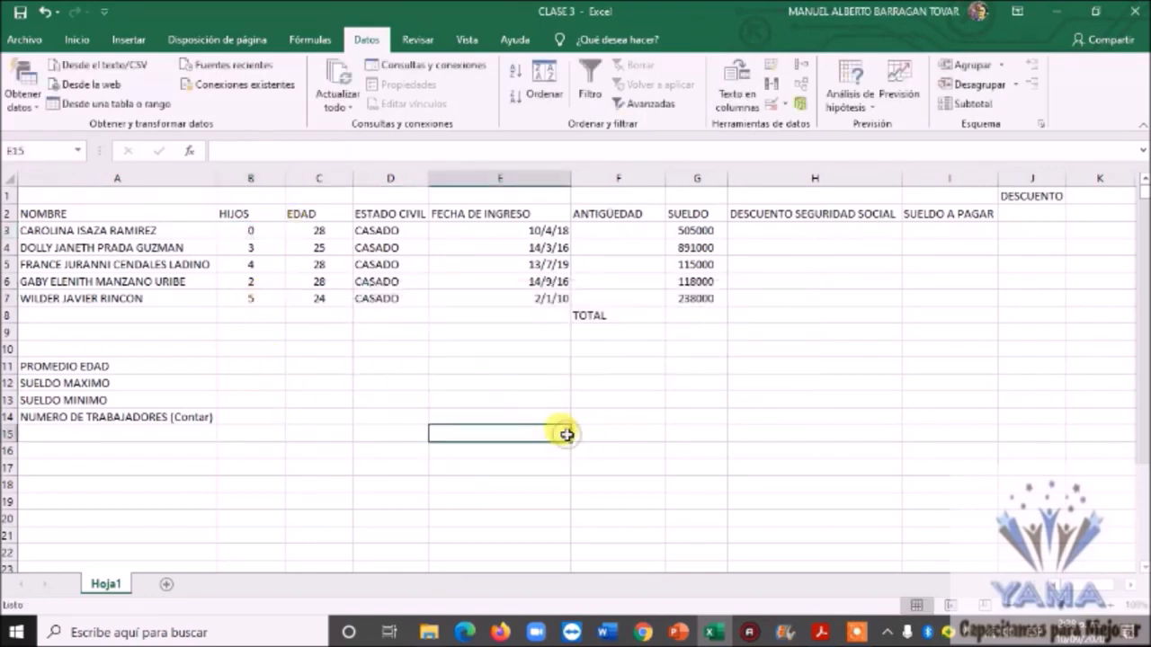
# Set the data validation of cell B3 alone to allow any value (Cualquier valor), and enter 9 in it.
pyautogui.click(253, 230)
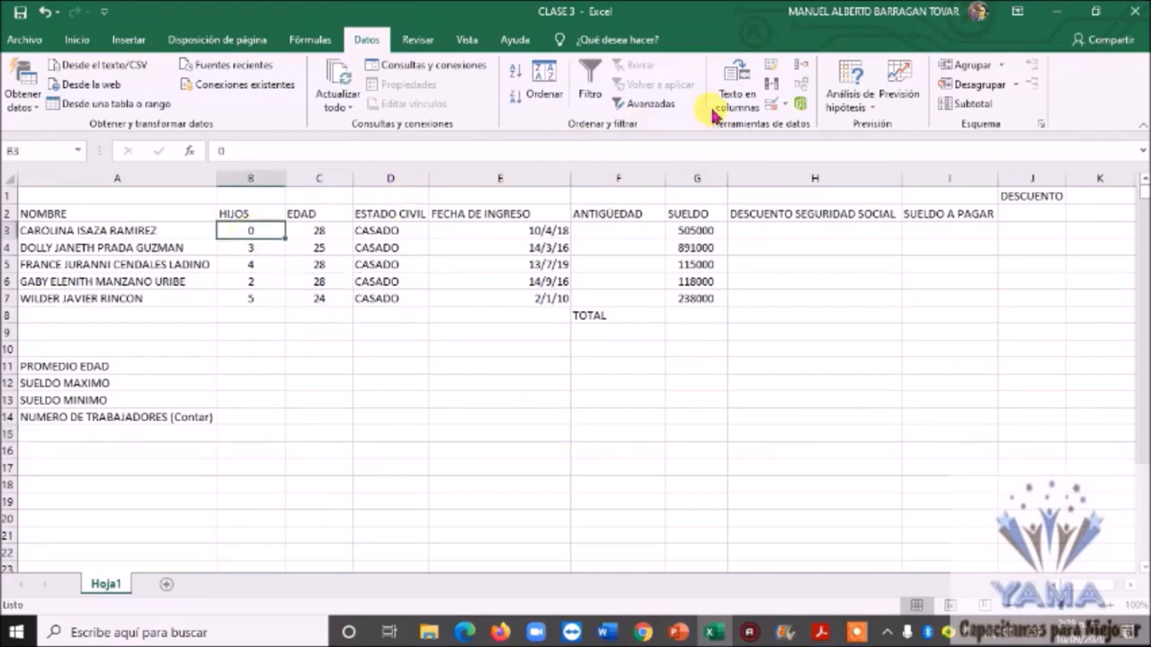
pyautogui.click(782, 105)
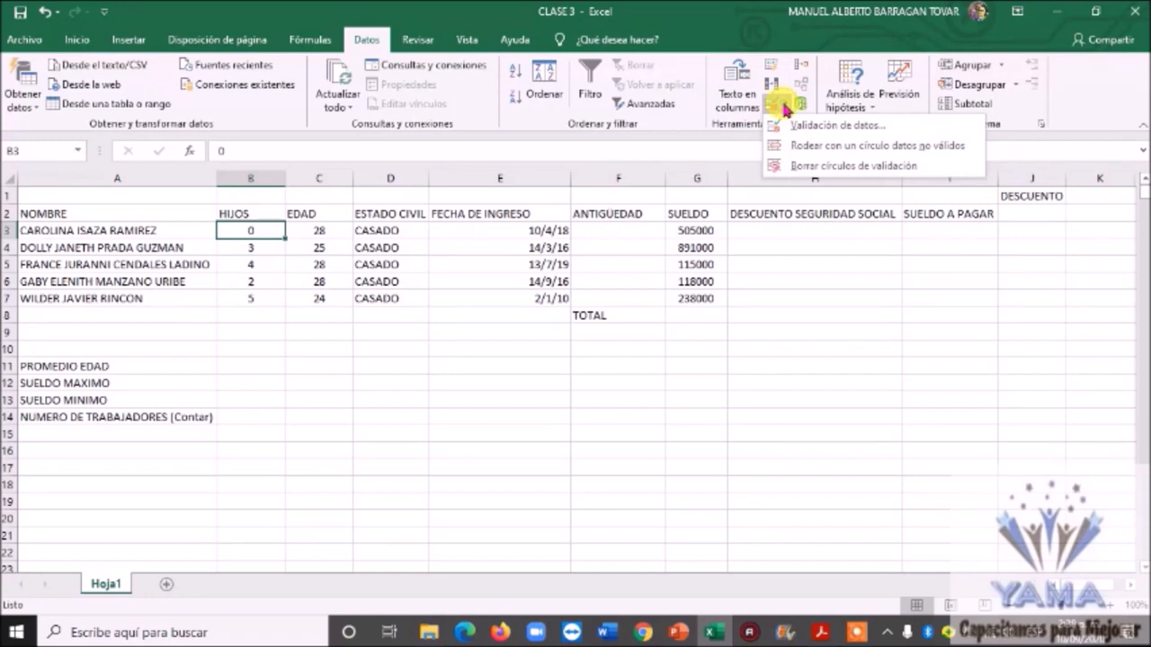
pyautogui.click(789, 131)
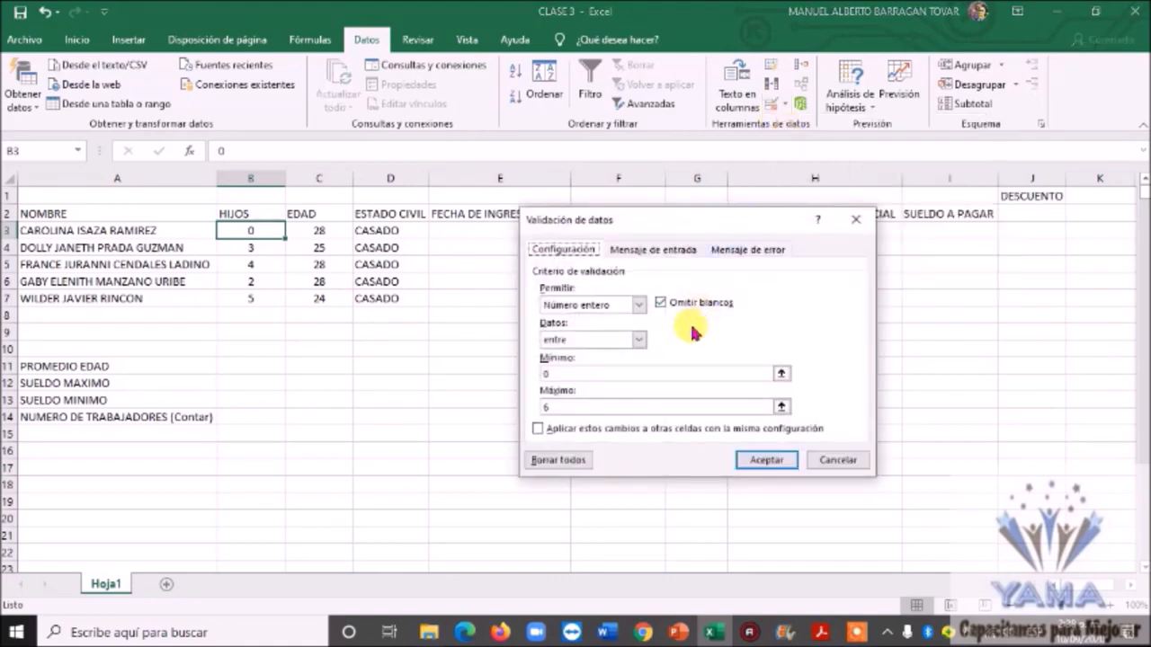
pyautogui.click(638, 306)
pyautogui.click(593, 320)
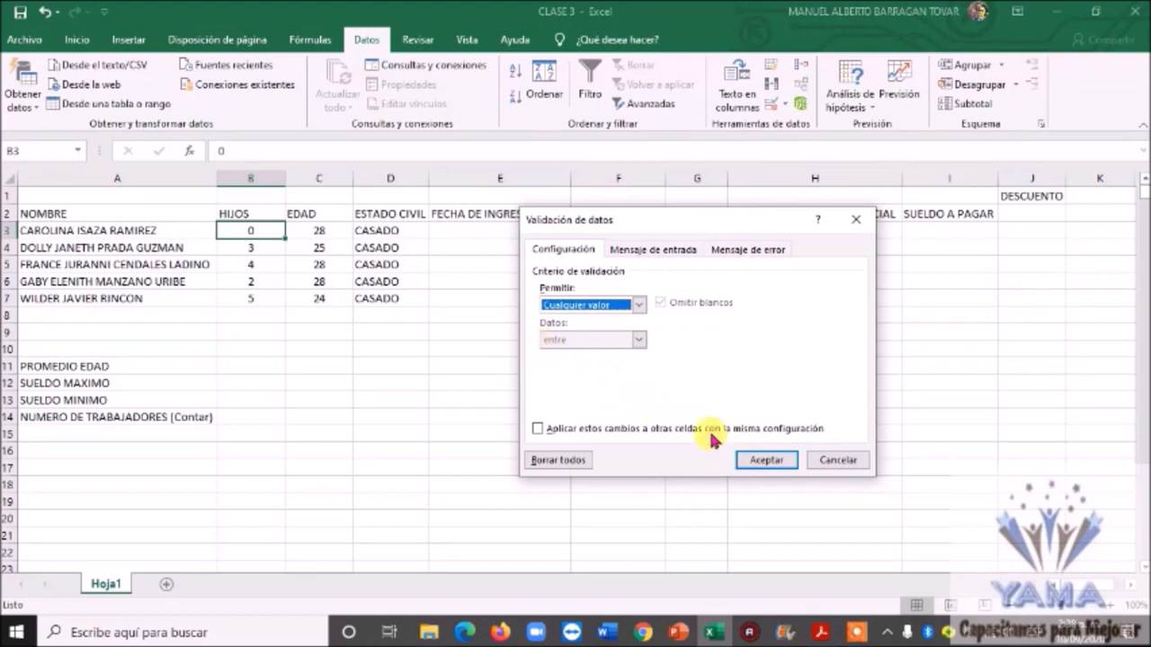
pyautogui.click(765, 460)
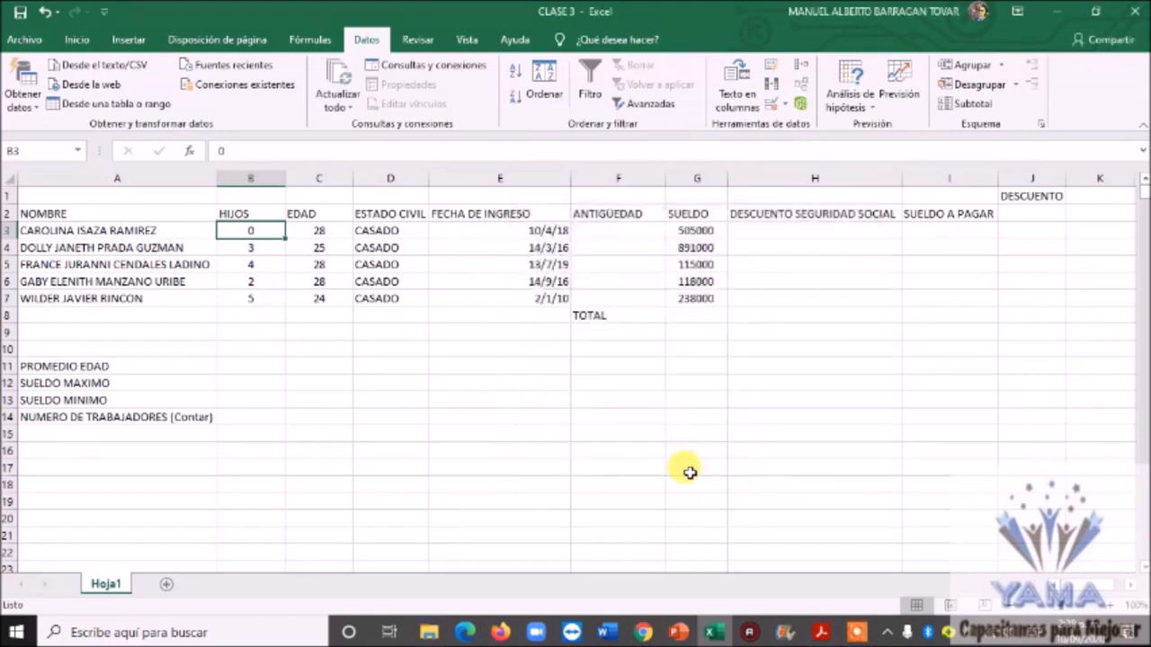
pyautogui.write('9')
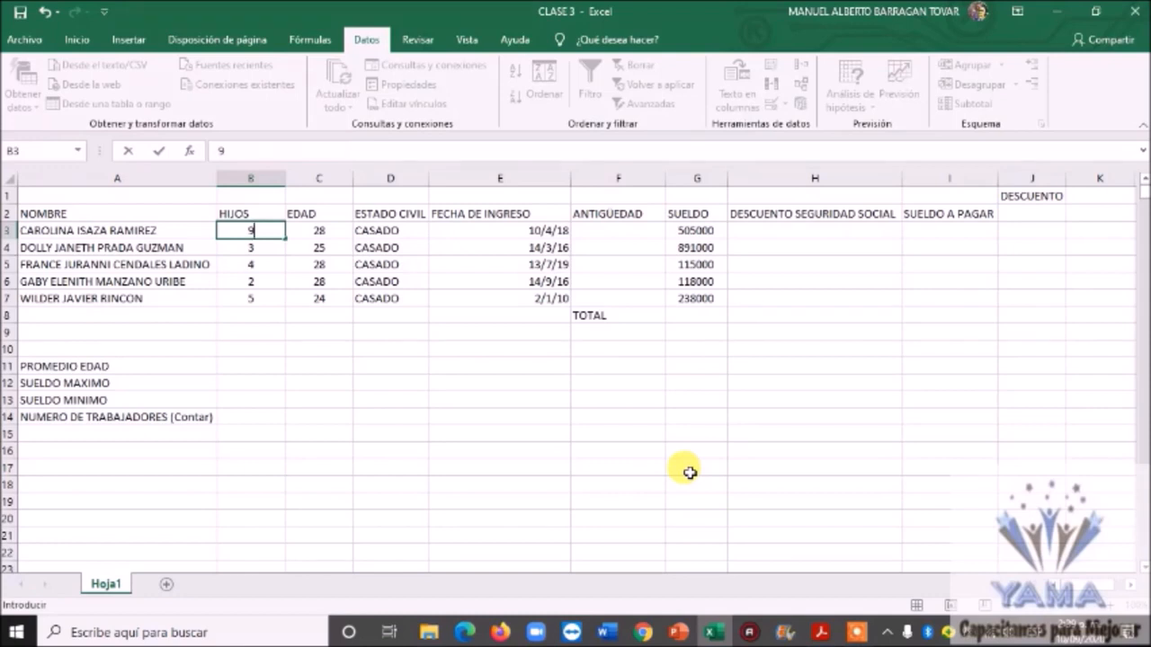
pyautogui.press('Return')
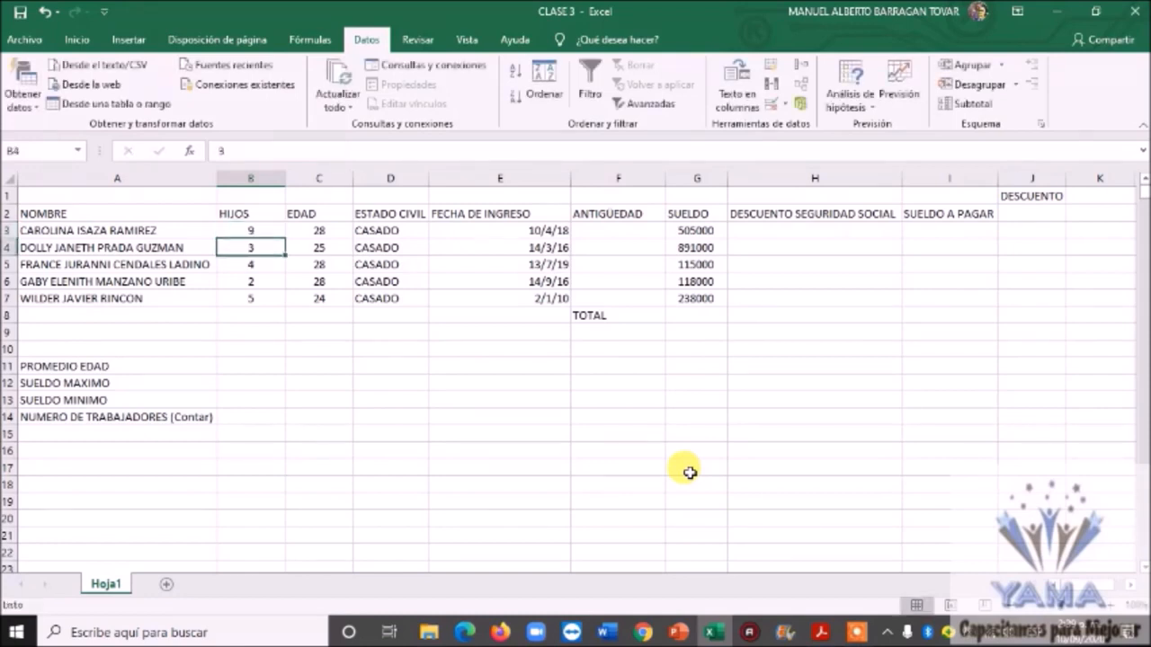
# Try to enter 9 in cell B4 to test its remaining validation rule, and cancel the entry.
pyautogui.write('9')
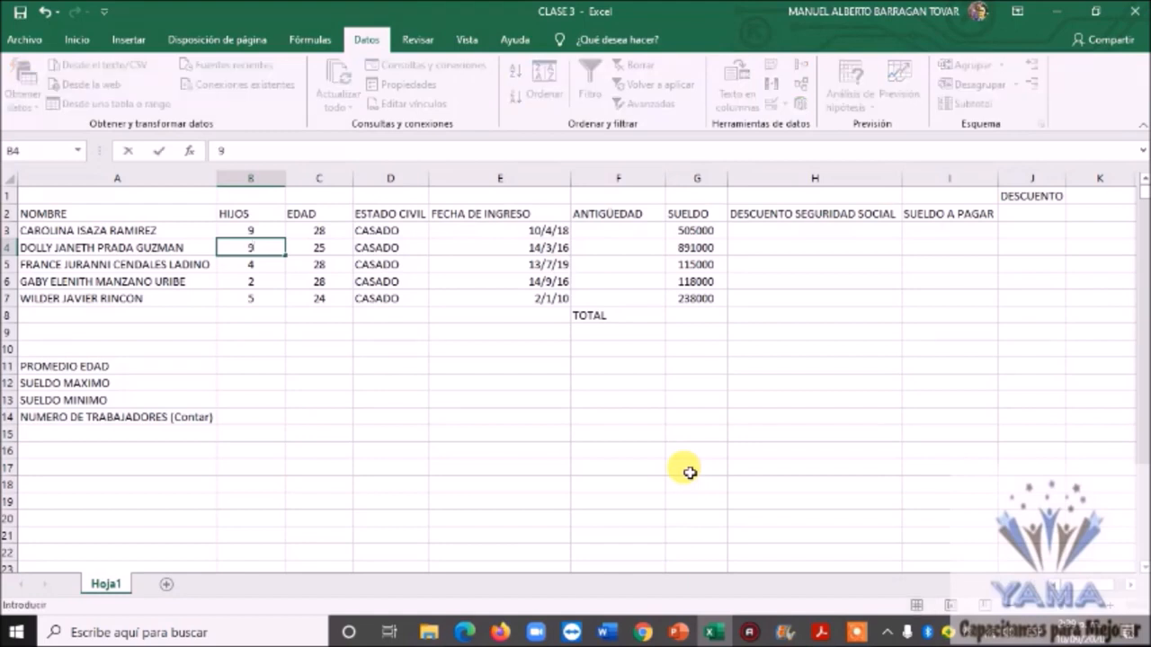
pyautogui.press('Return')
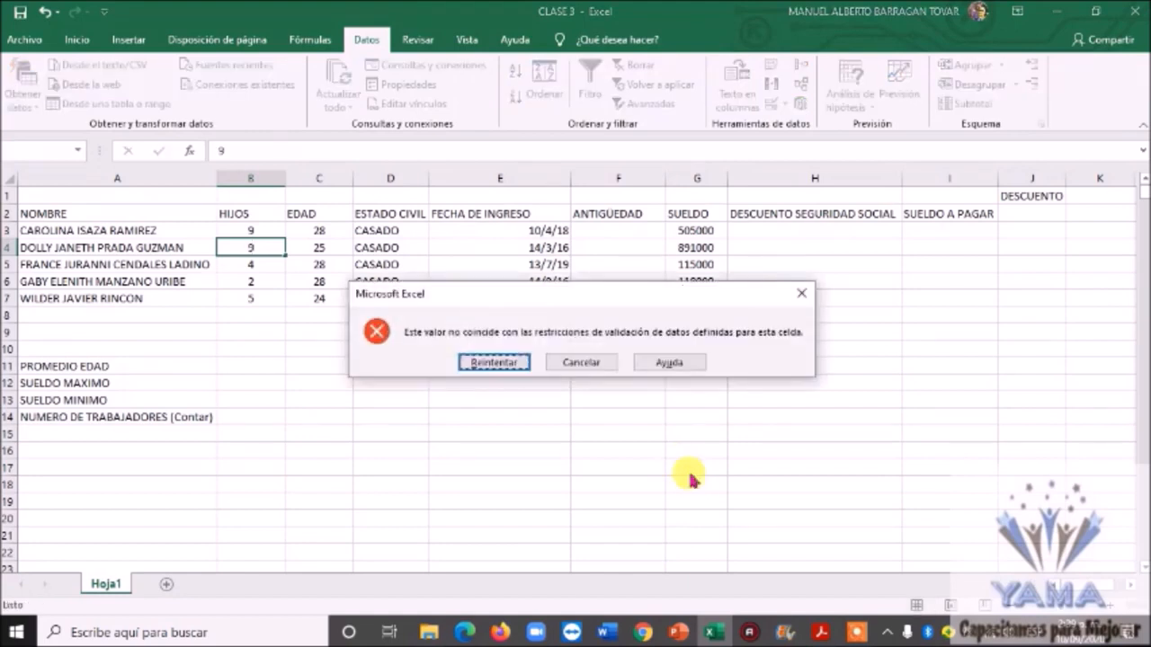
pyautogui.click(580, 362)
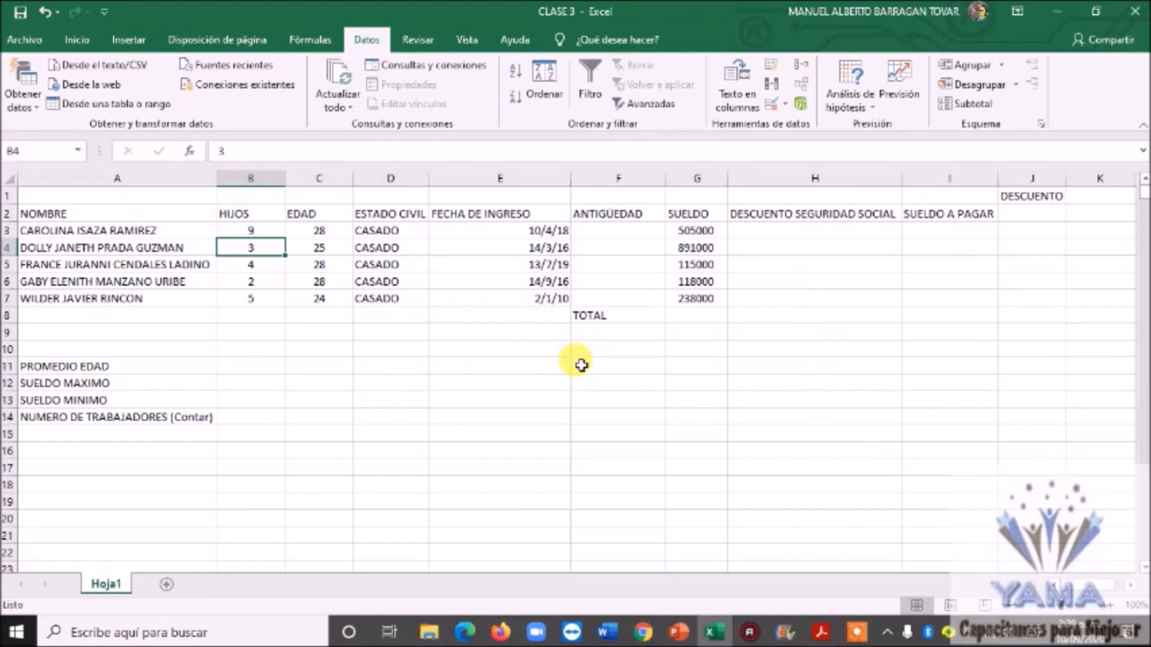
# Set the data validation of cells B4:B7 to allow any value (Cualquier valor).
pyautogui.click(329, 368)
pyautogui.click(269, 227)
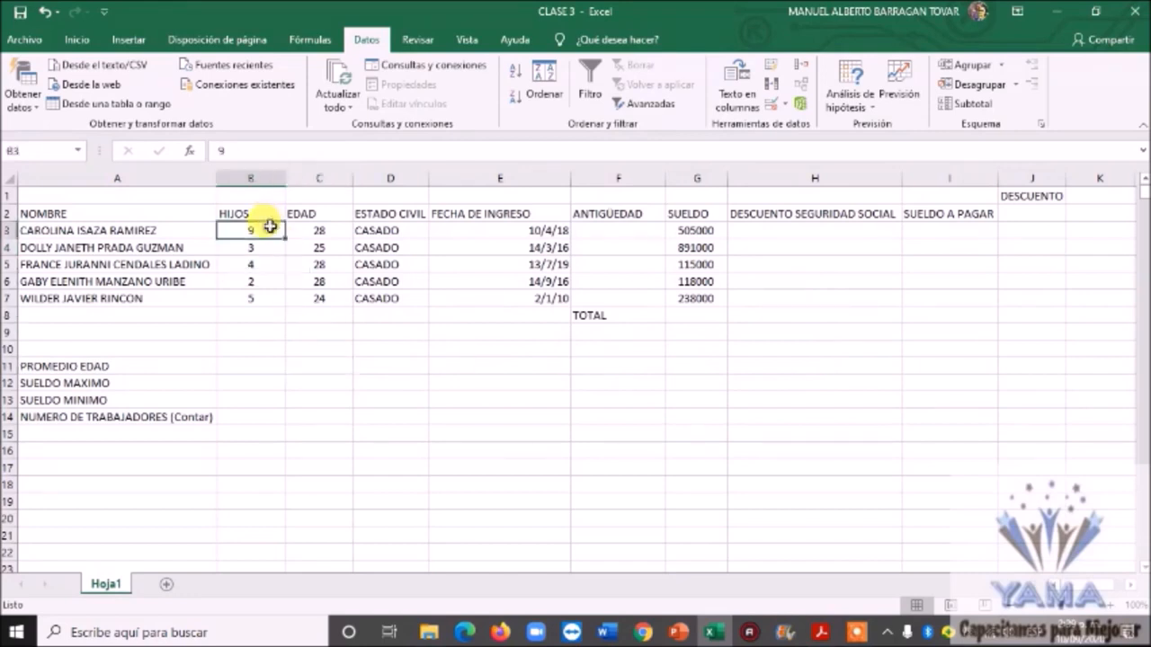
pyautogui.click(263, 249)
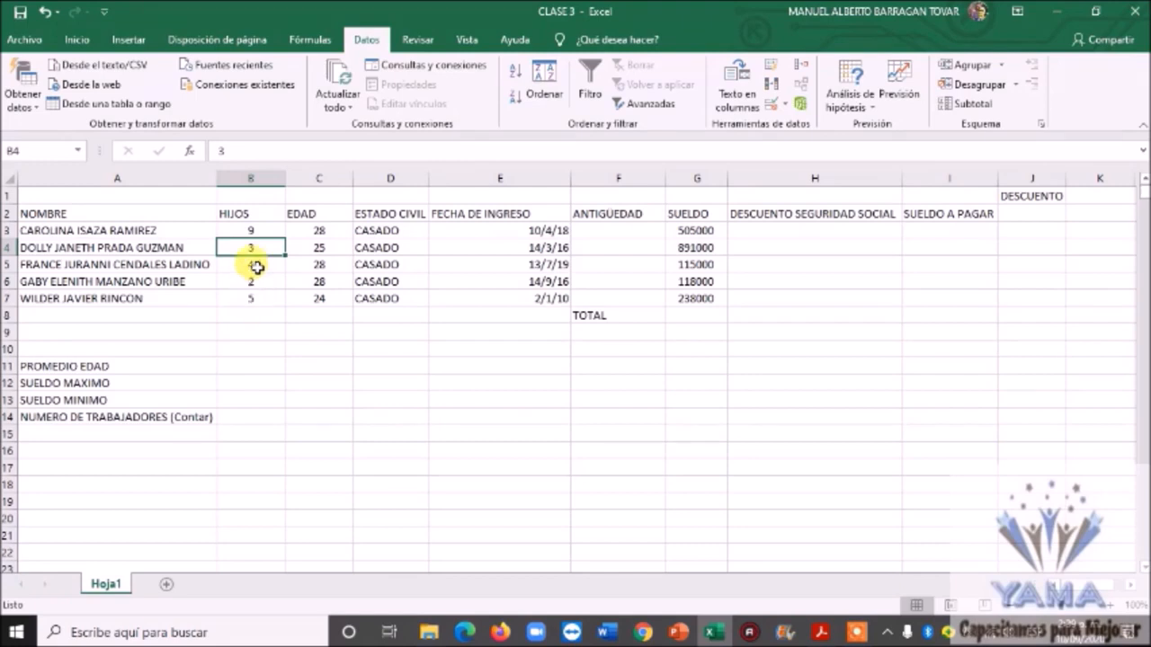
pyautogui.moveTo(257, 247); pyautogui.dragTo(256, 297)
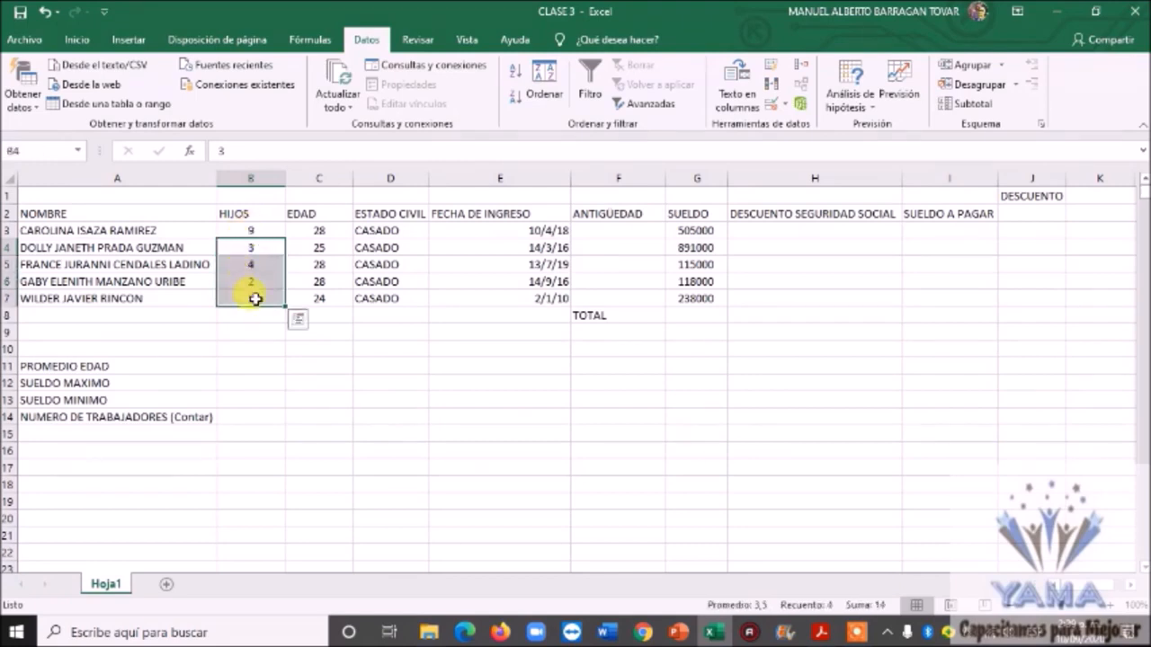
pyautogui.click(775, 104)
pyautogui.click(788, 126)
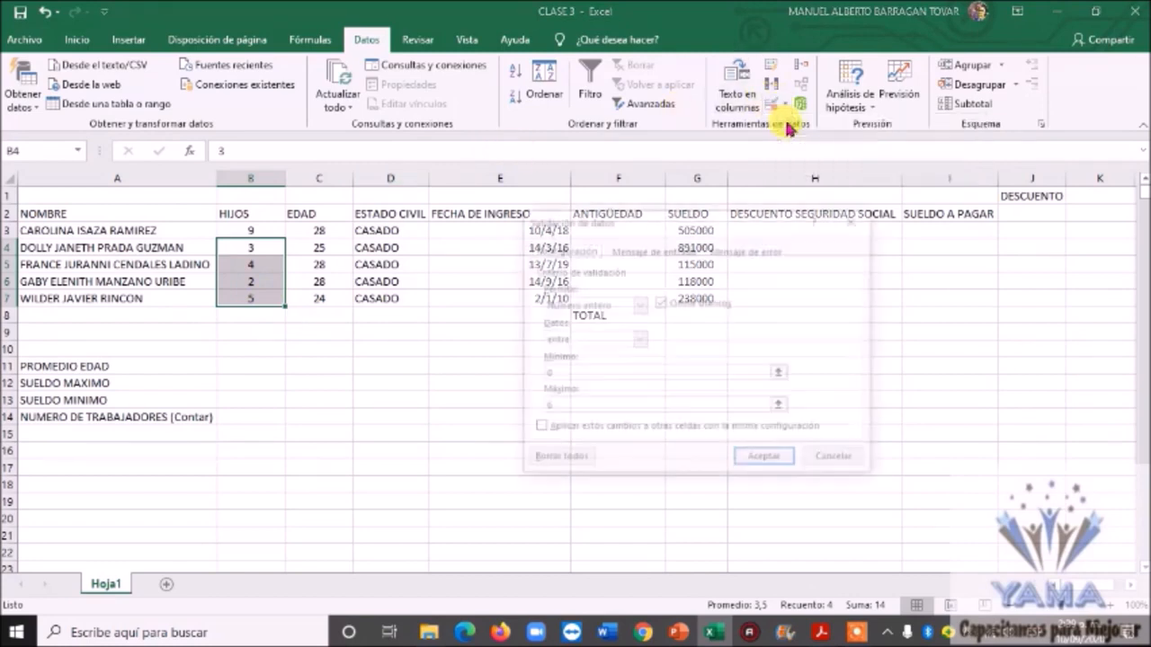
pyautogui.click(639, 308)
pyautogui.click(626, 321)
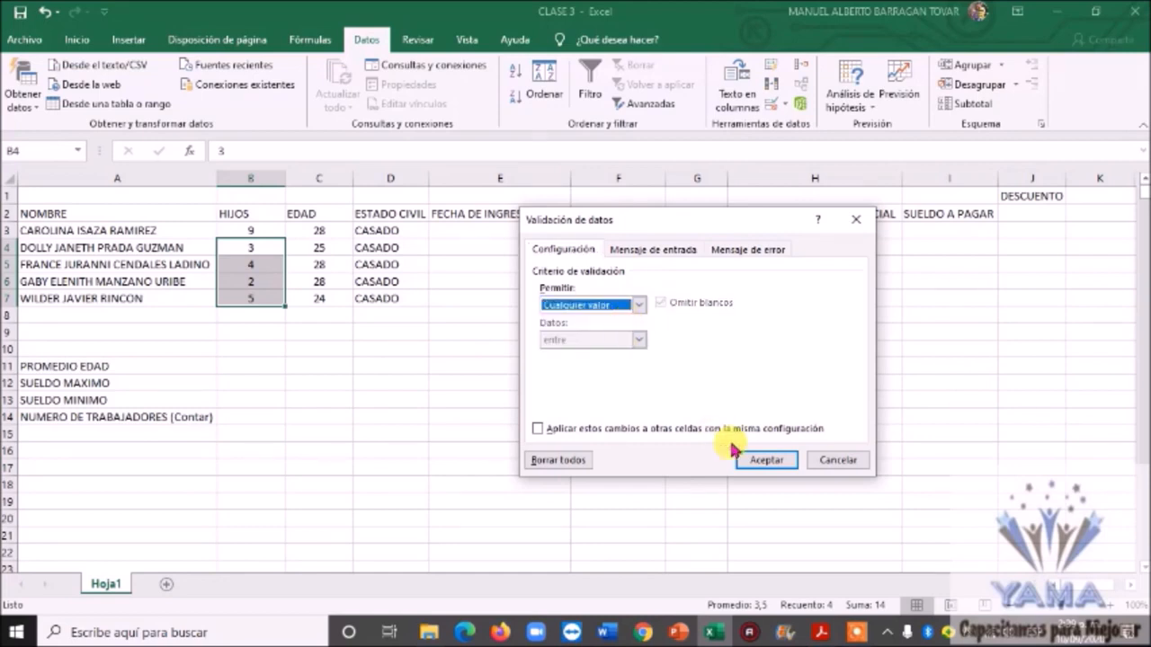
pyautogui.click(765, 460)
pyautogui.click(765, 467)
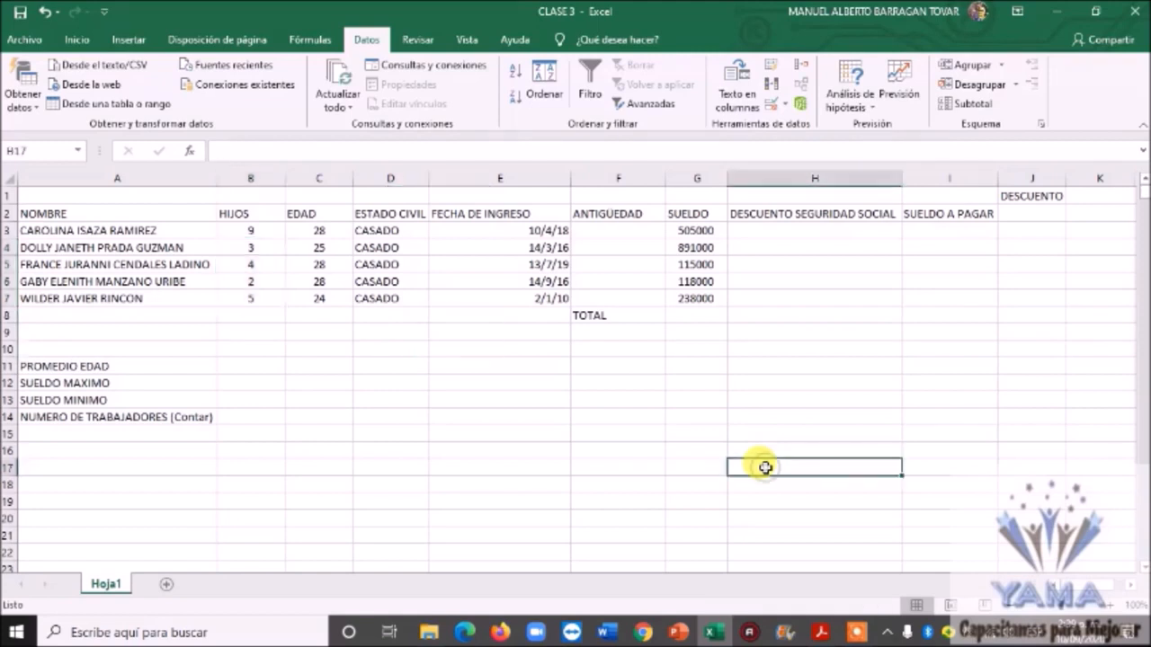
# Enter 9 in cell B4 to test that its validation rule has been removed.
pyautogui.click(262, 245)
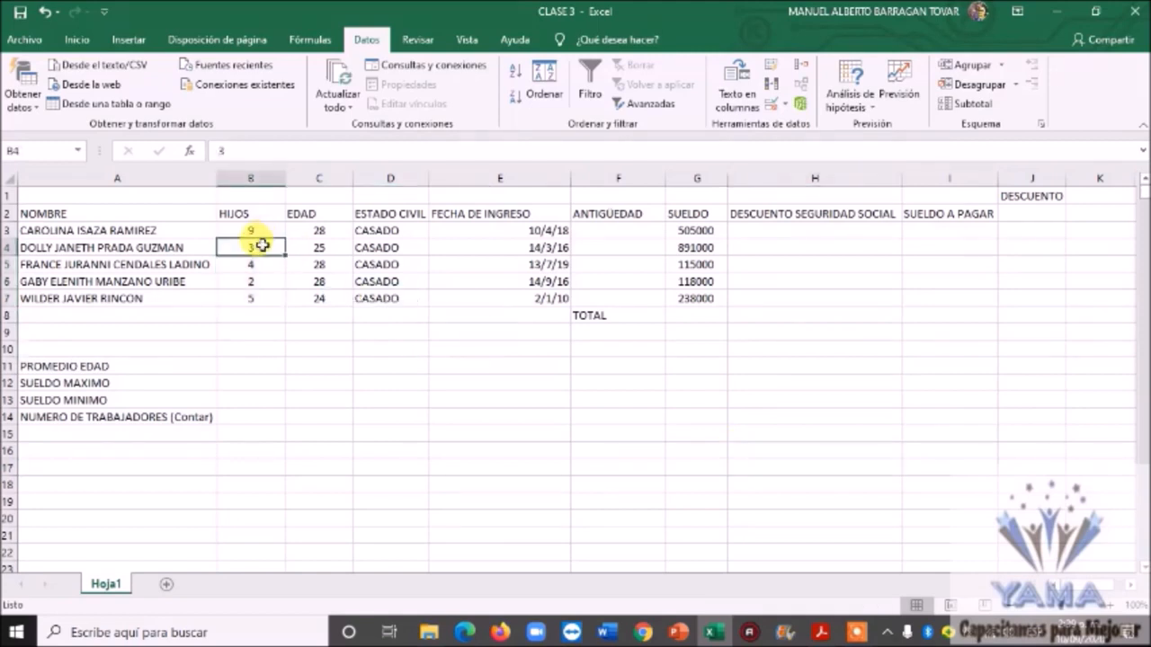
pyautogui.write('9')
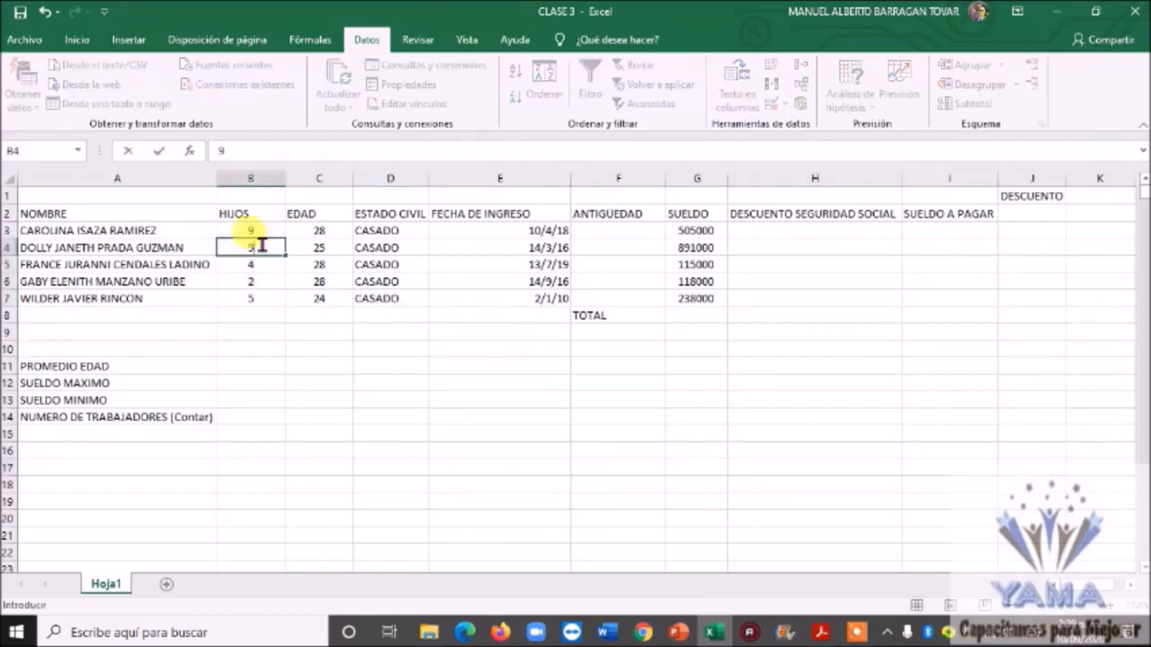
pyautogui.press('Return')
pyautogui.click(261, 244)
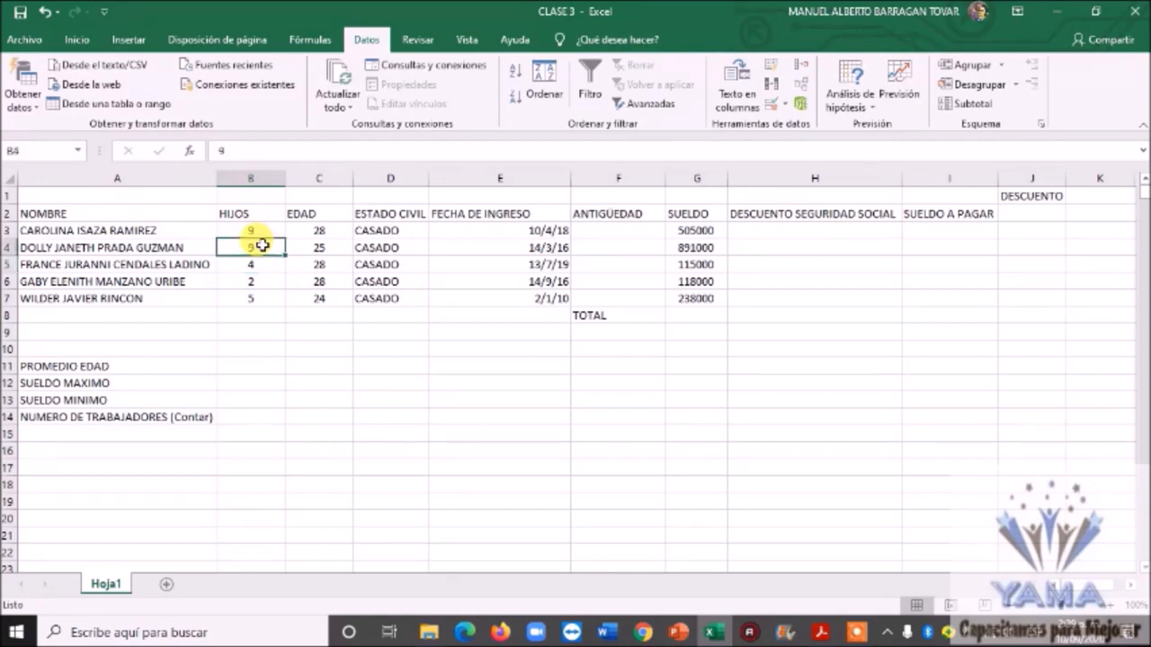
# Undo the entry of 9 in cell B4, the validation change on B4:B7 and the entry of 9 in cell B3.
pyautogui.click(42, 14)
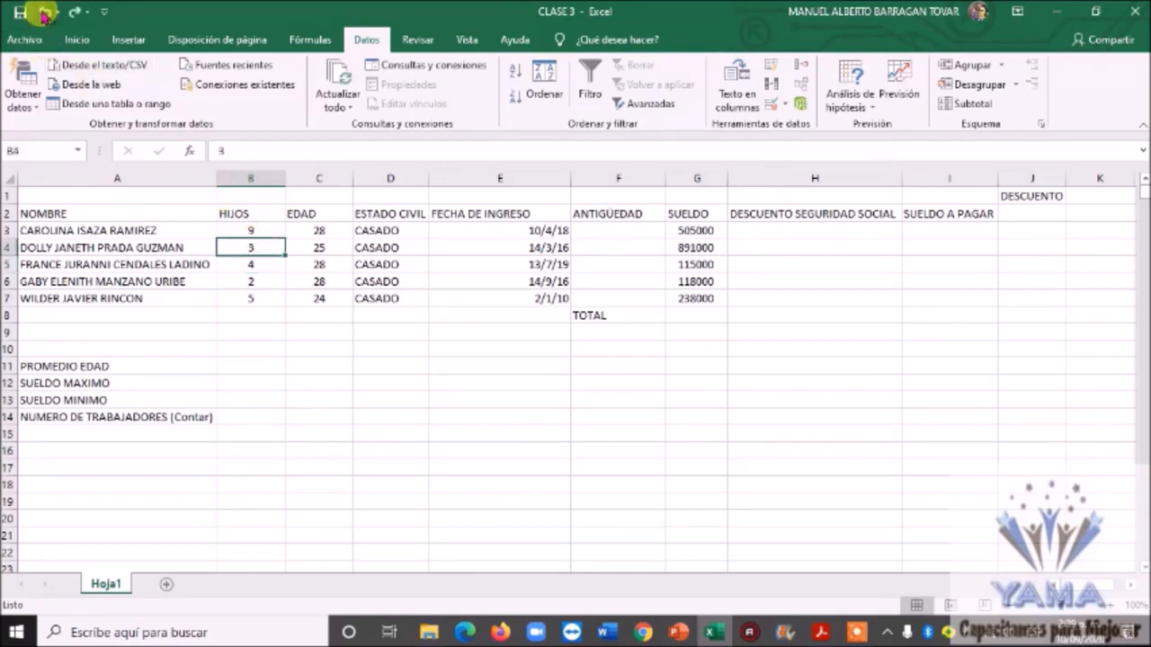
pyautogui.click(42, 15)
pyautogui.click(270, 261)
pyautogui.click(241, 314)
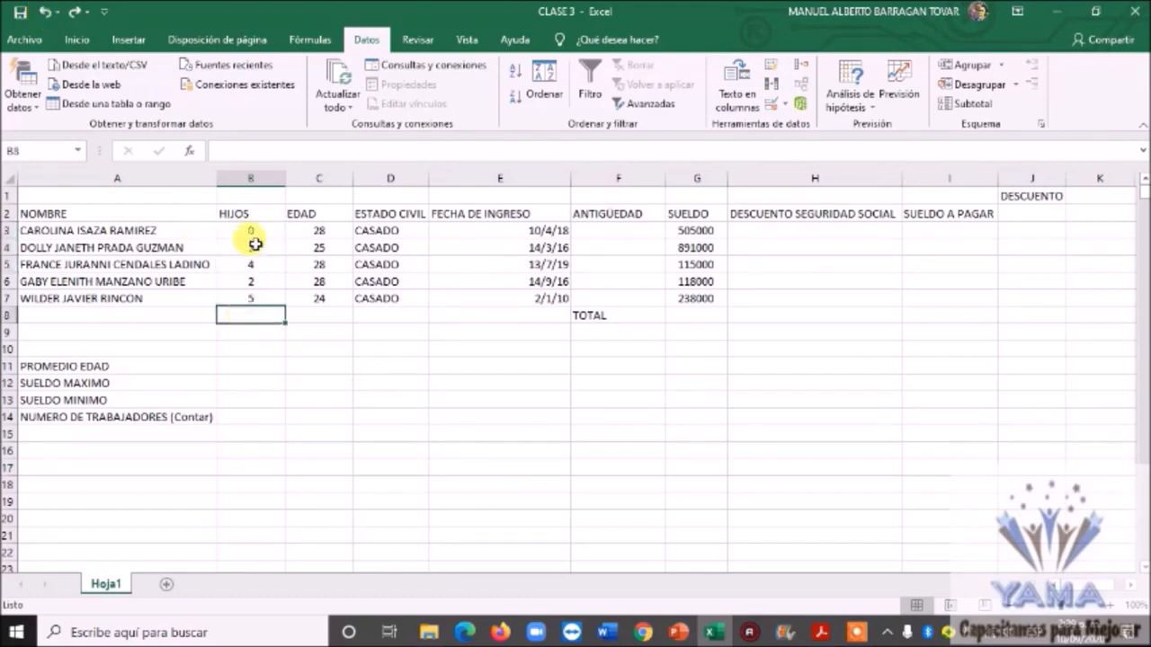
# Try to enter 9 in cell B4 again to check its validation rule, and cancel the entry.
pyautogui.click(255, 243)
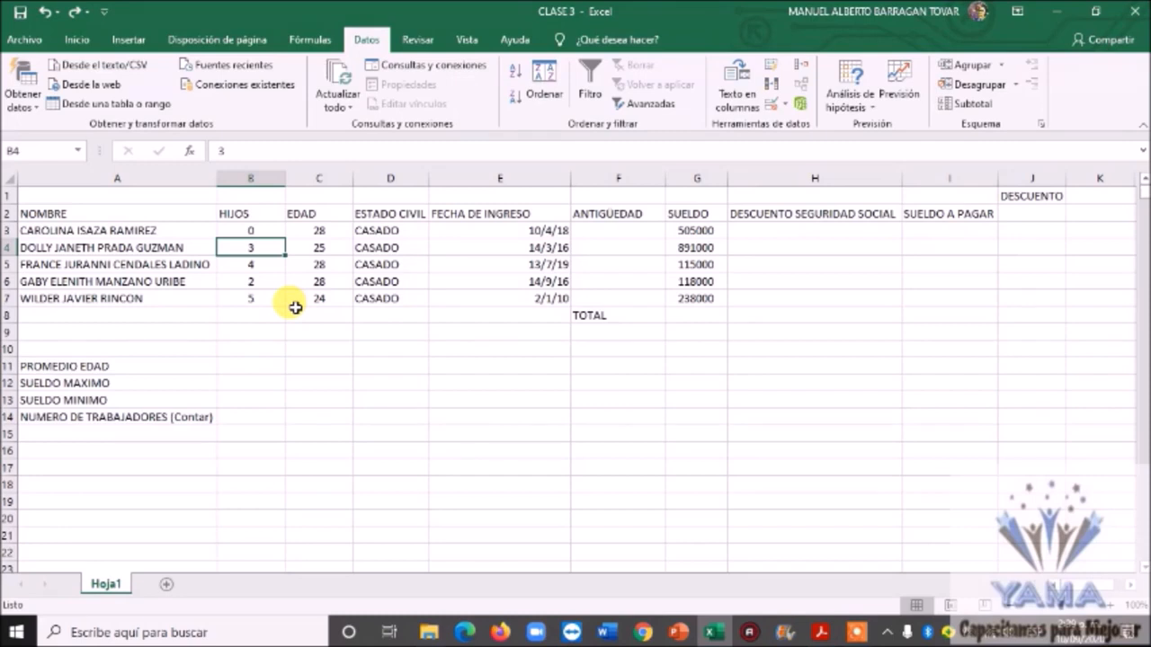
pyautogui.write('9')
pyautogui.press('Return')
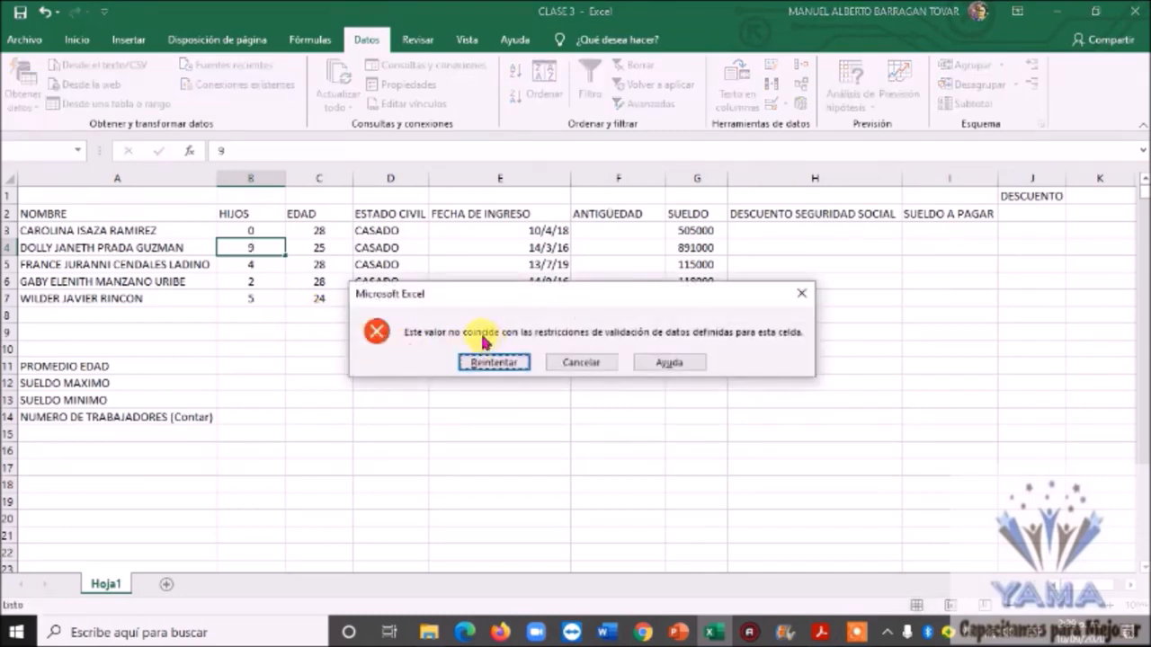
pyautogui.click(567, 366)
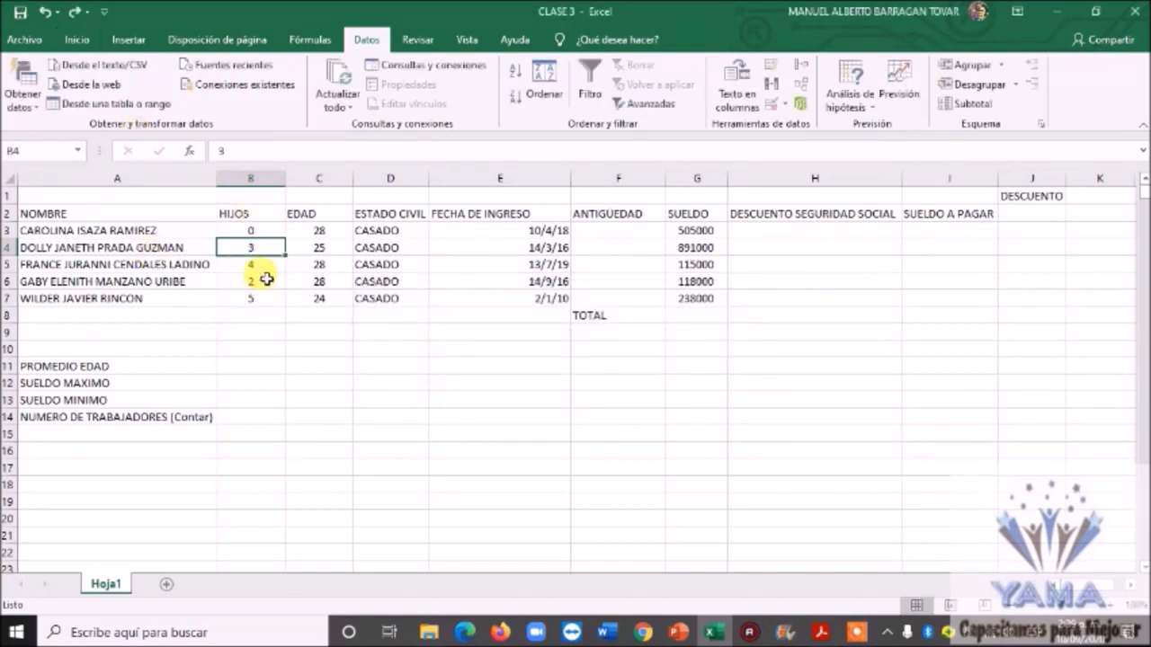
# Select all the HIJOS values in cells B3:B7.
pyautogui.click(260, 228)
pyautogui.moveTo(264, 229); pyautogui.dragTo(265, 308)
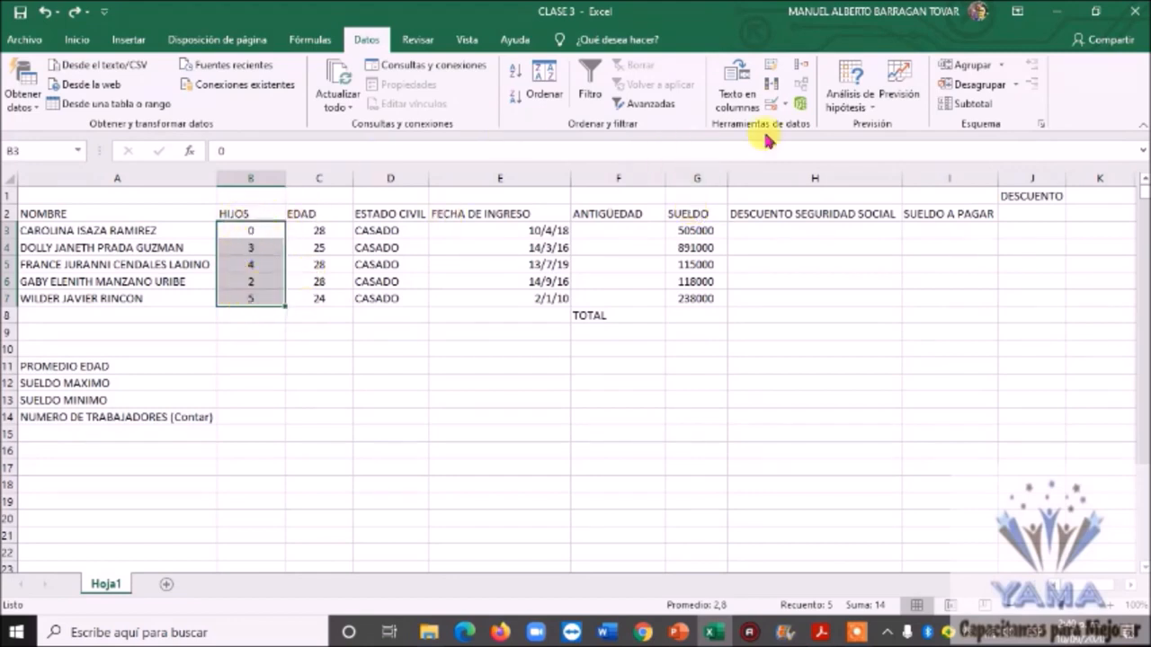
pyautogui.click(778, 90)
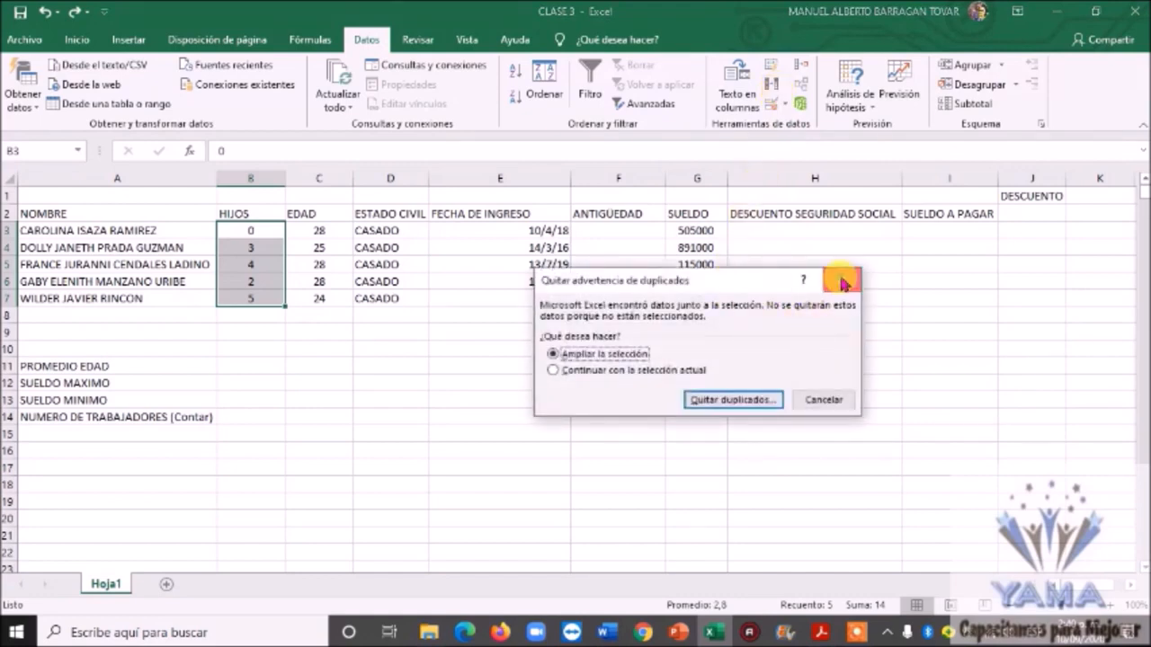
pyautogui.click(843, 283)
pyautogui.click(773, 104)
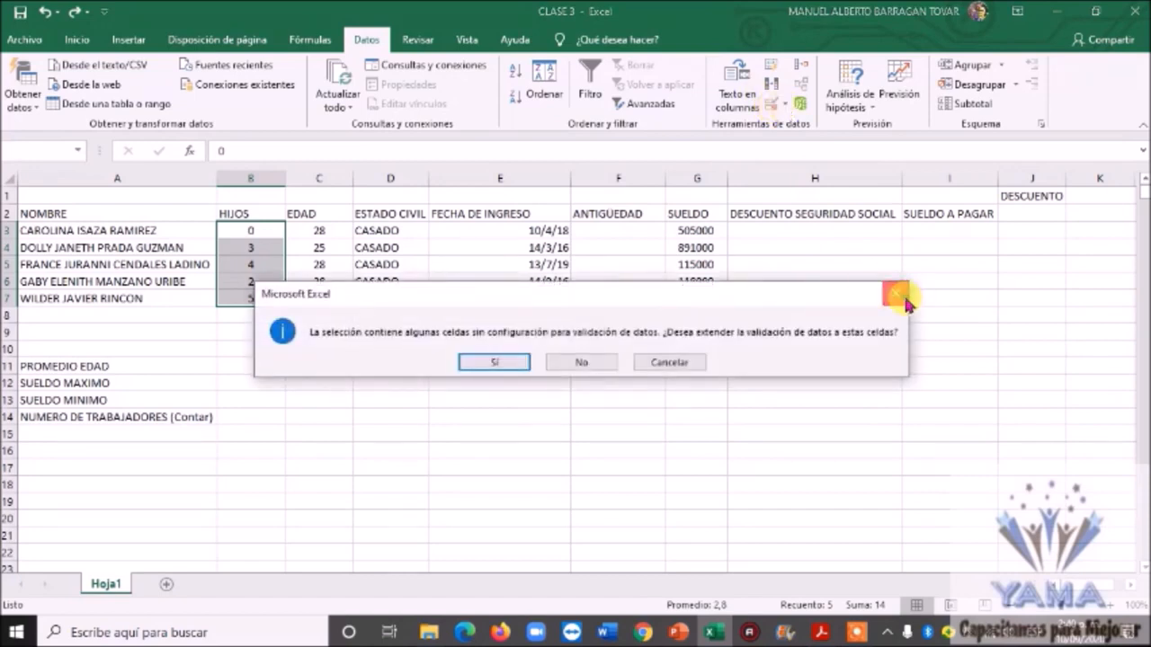
pyautogui.click(902, 298)
# Extend the data validation to all selected HIJOS cells and set it to allow any value (Cualquier valor).
pyautogui.click(790, 106)
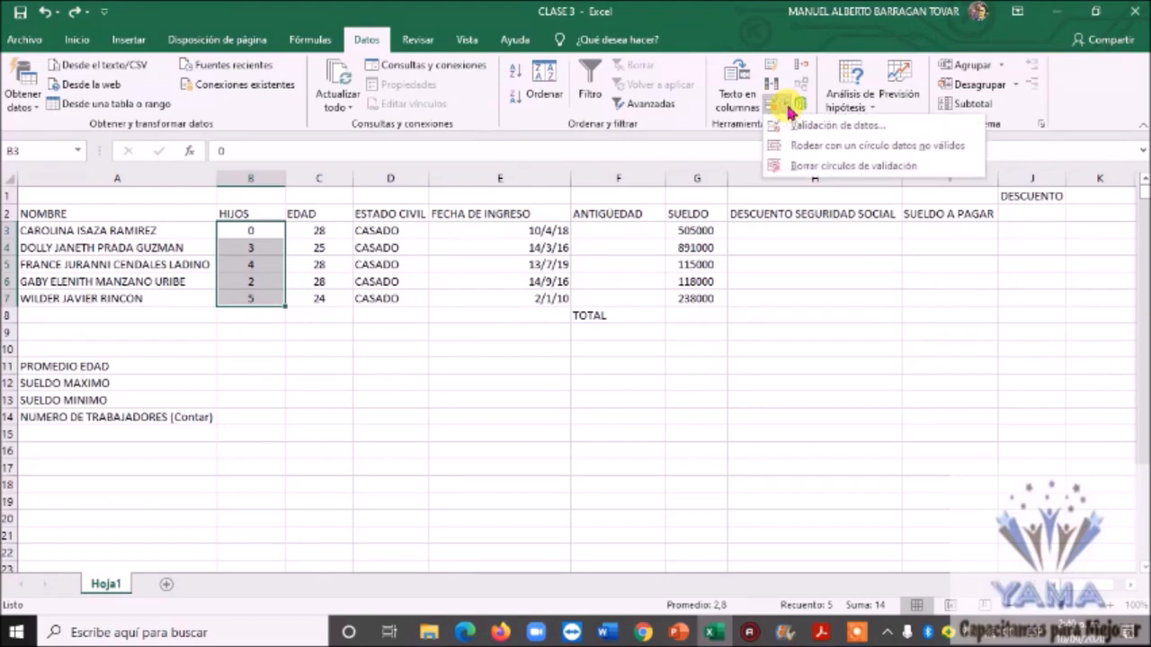
pyautogui.click(792, 126)
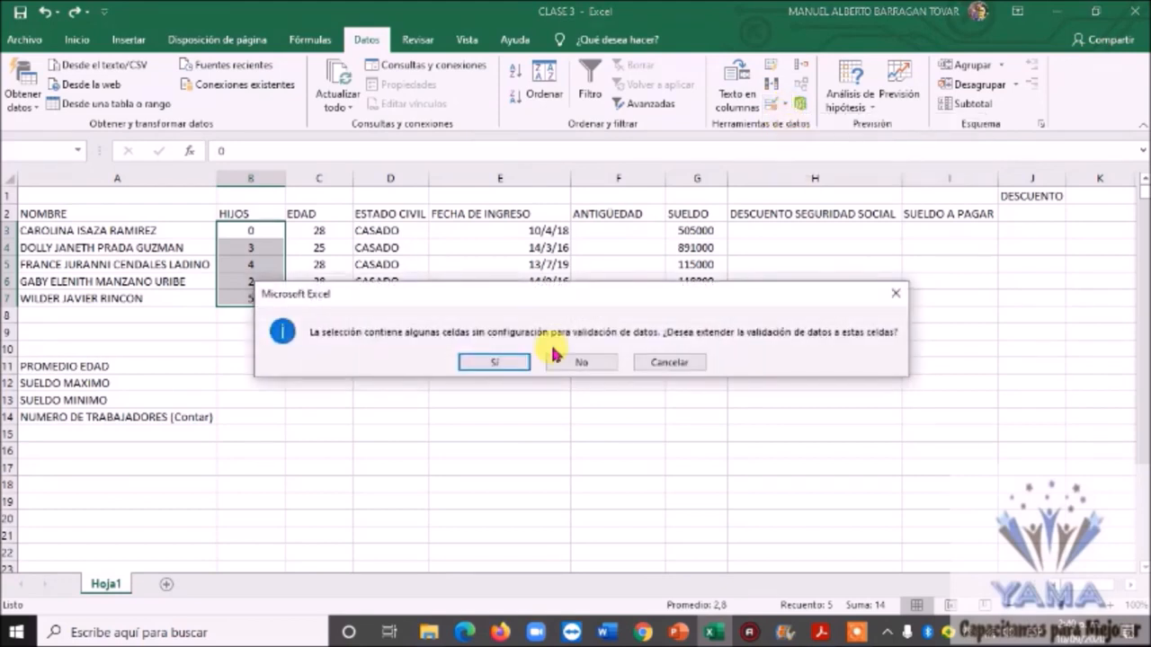
pyautogui.click(492, 362)
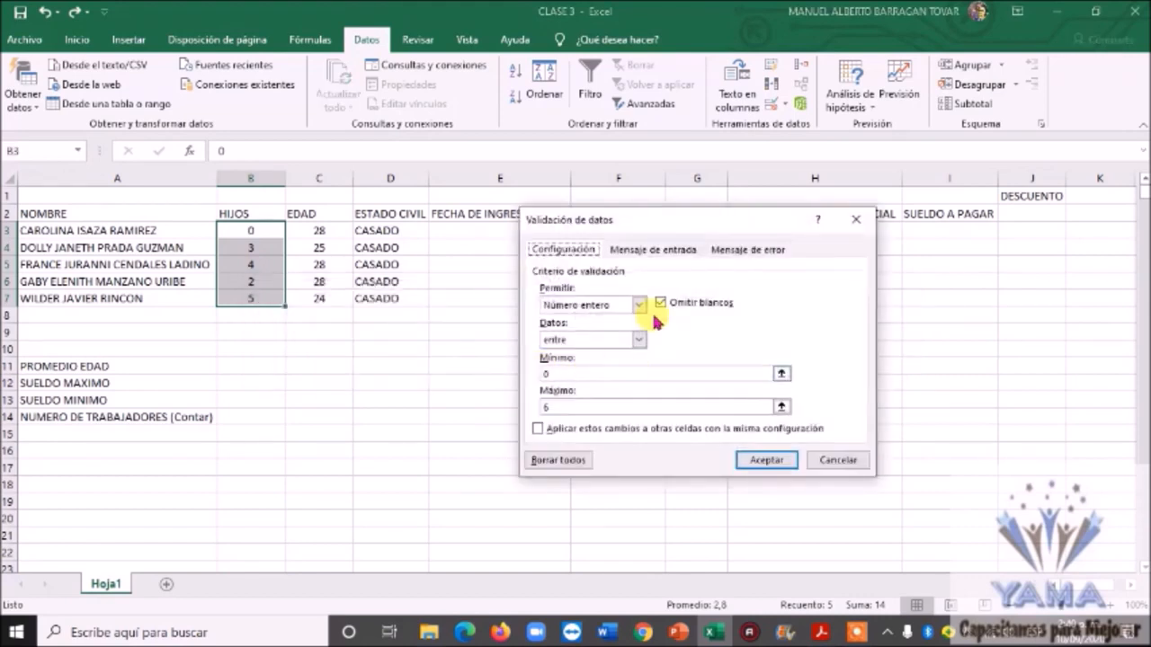
pyautogui.click(638, 304)
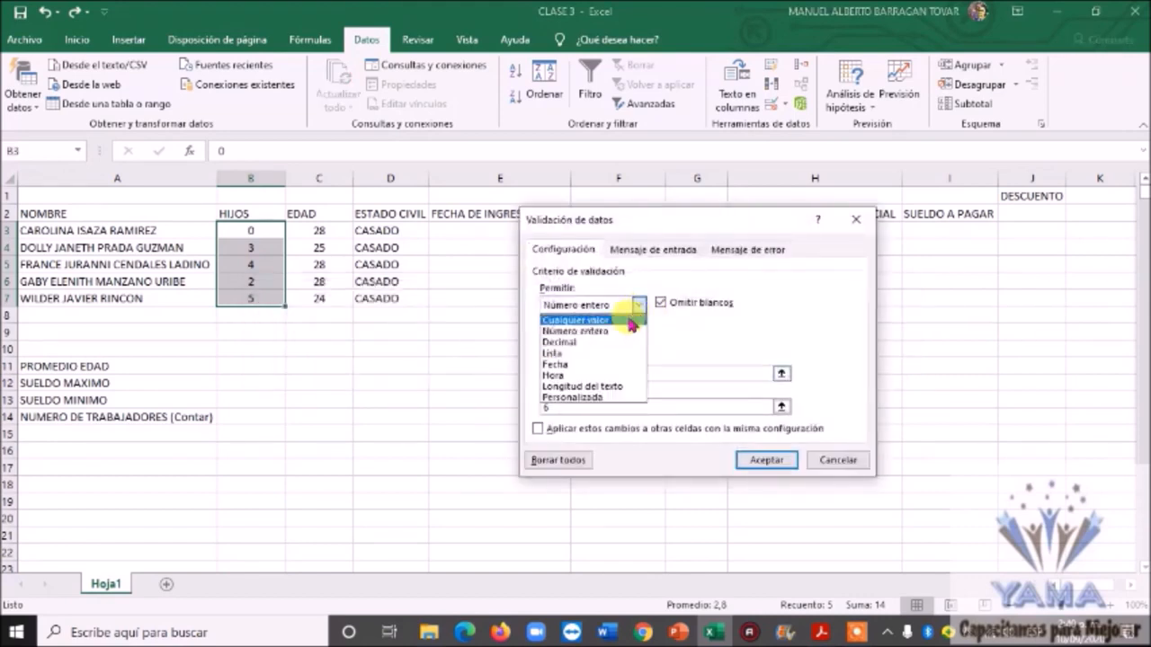
pyautogui.click(629, 322)
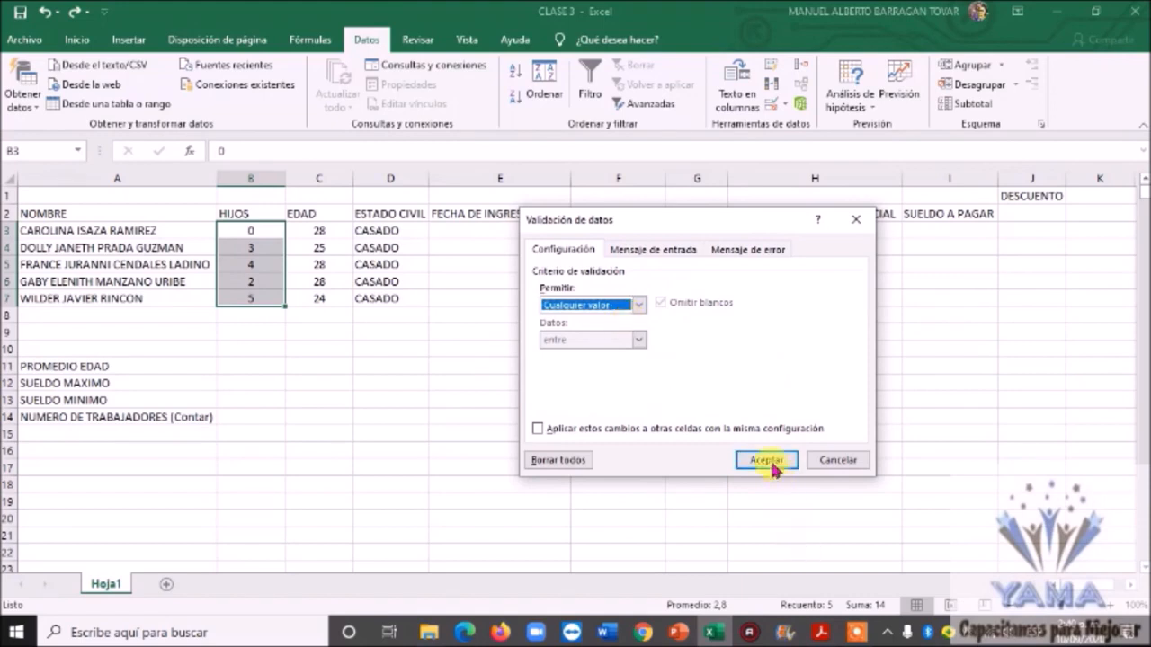
pyautogui.click(766, 460)
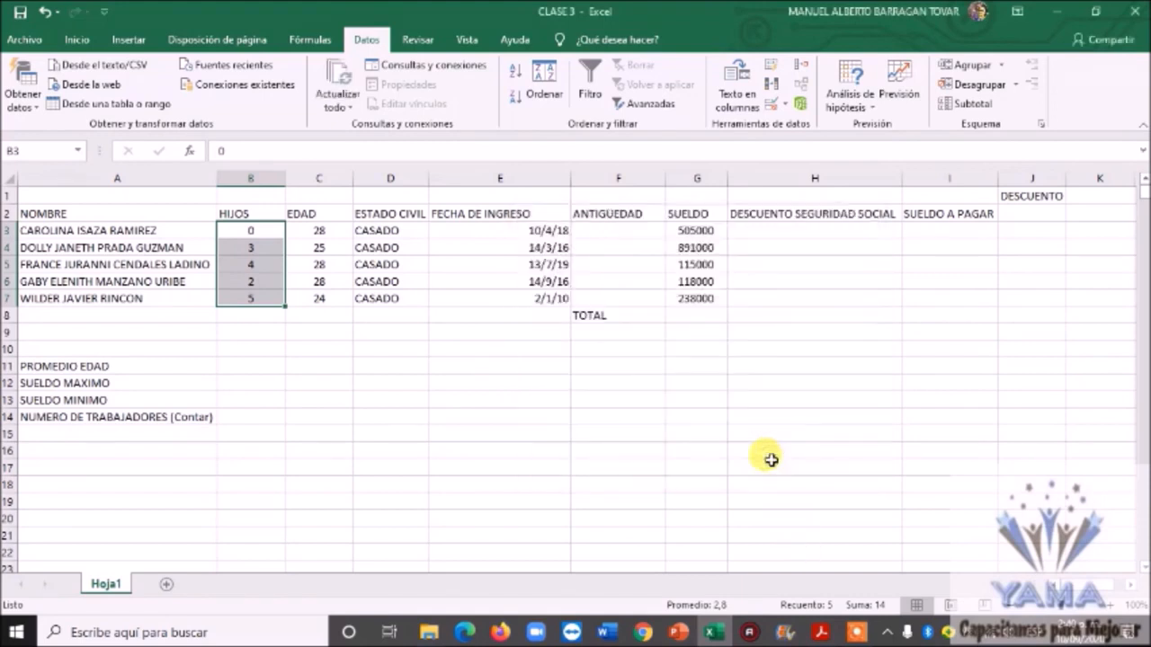
# Test the HIJOS column without a rule by entering 9 in cell B4, and undo the entry.
pyautogui.click(500, 364)
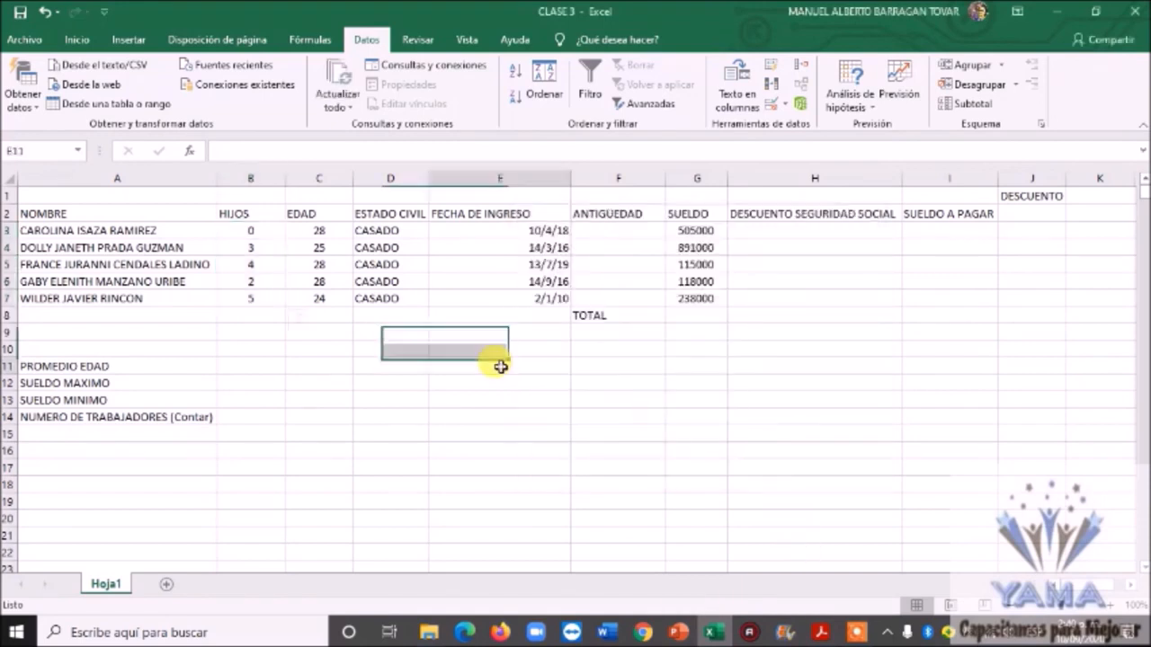
pyautogui.click(275, 260)
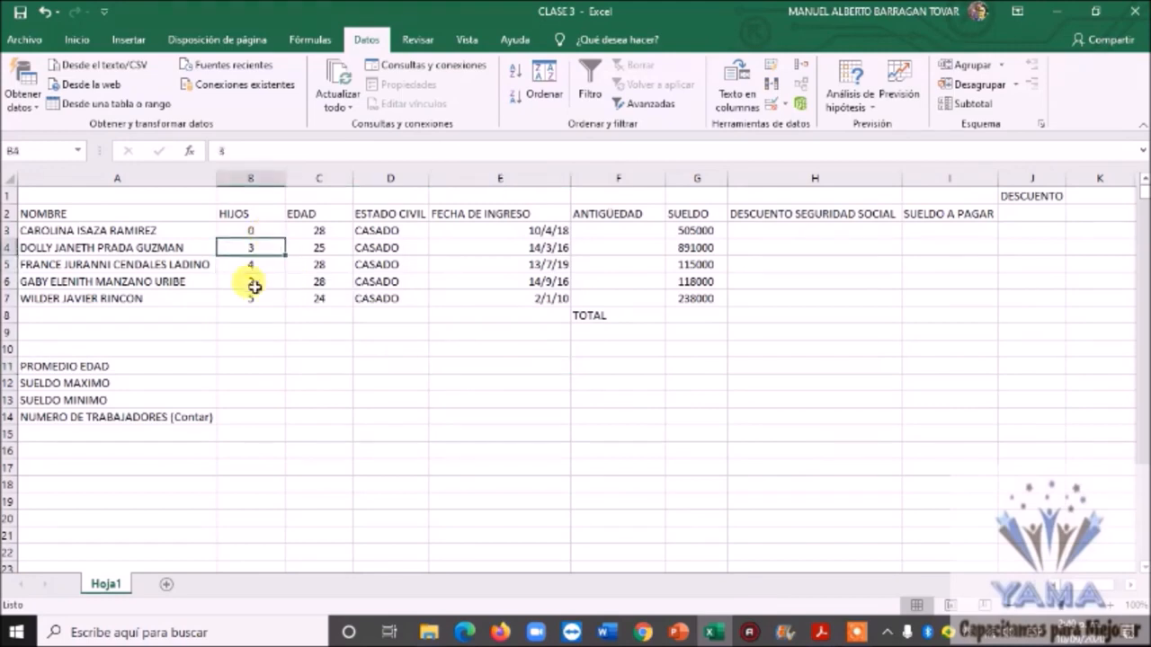
pyautogui.write('9')
pyautogui.press('Return')
pyautogui.press('Up')
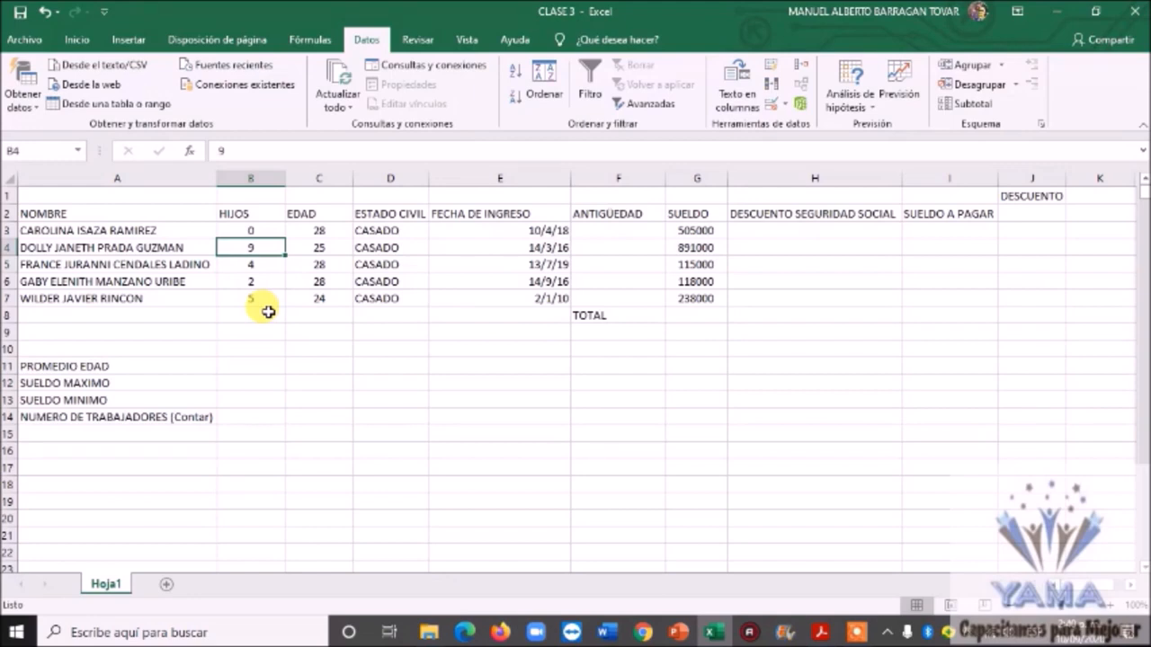
pyautogui.hotkey('ctrl', 'z')
pyautogui.press('Down')
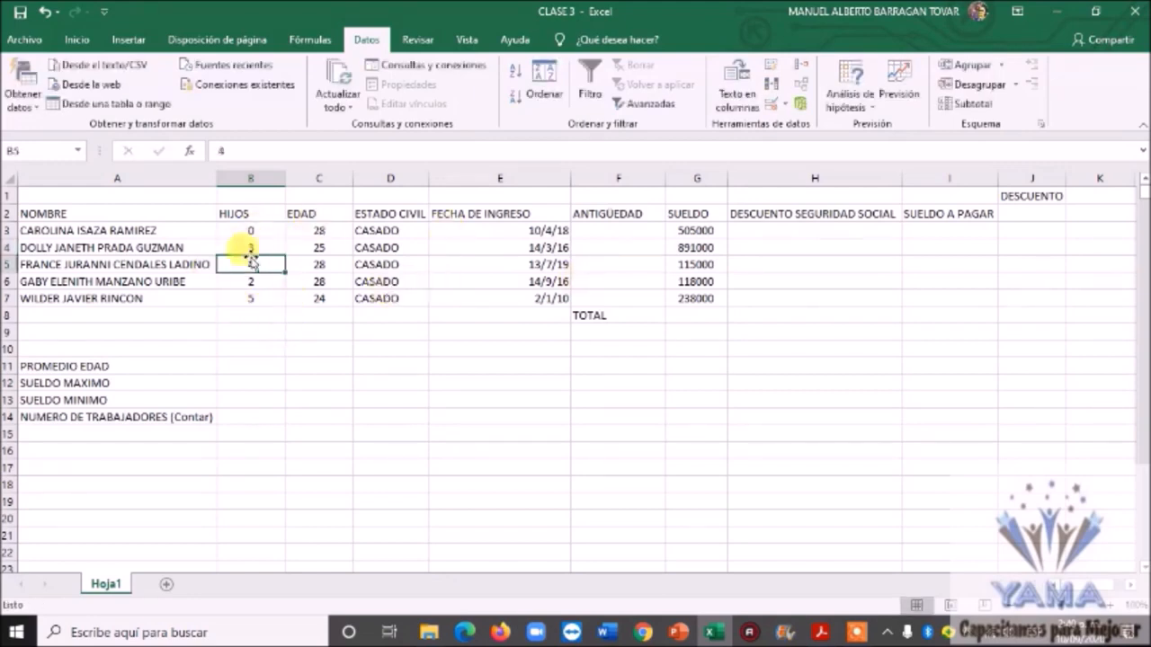
pyautogui.click(521, 430)
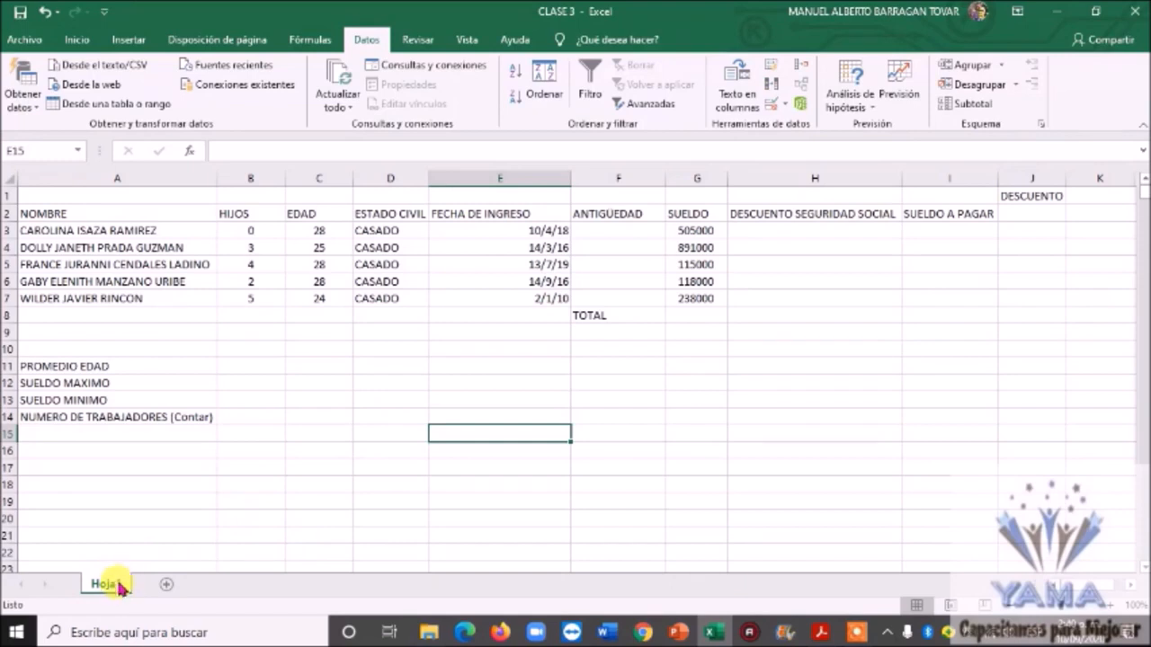
# Add a new sheet to the workbook and enter the numbers 1 to 6 down cells A1:A6.
pyautogui.click(167, 587)
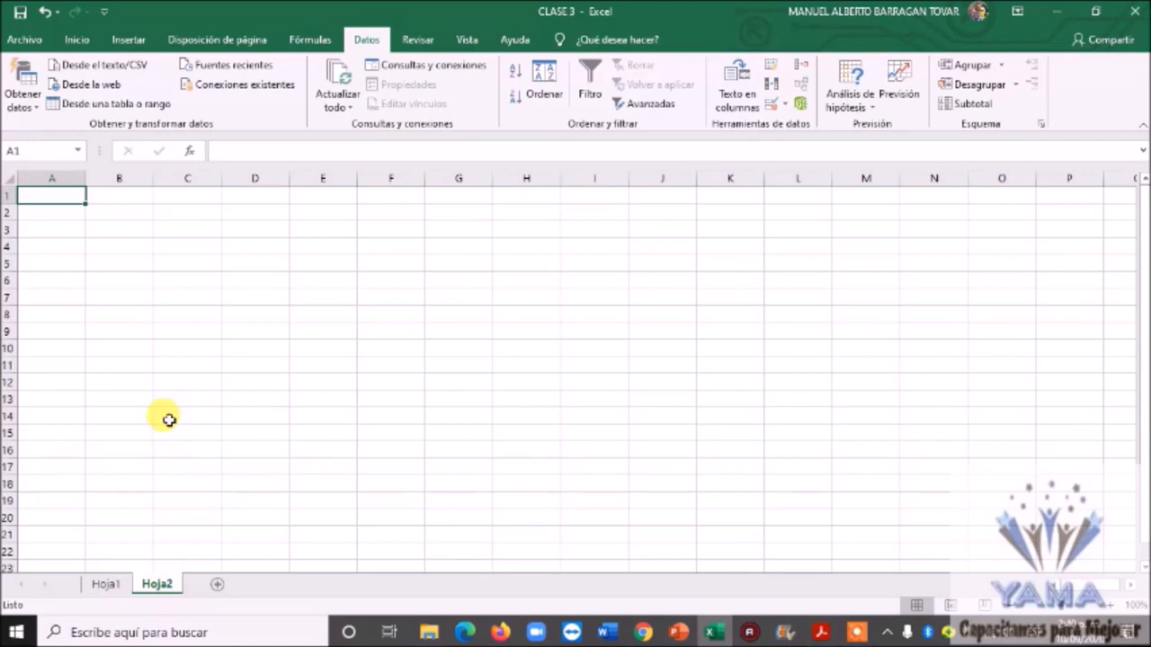
pyautogui.write('1')
pyautogui.press('Return')
pyautogui.write('2')
pyautogui.press('Return')
pyautogui.write('3')
pyautogui.press('Return')
pyautogui.write('4')
pyautogui.press('Return')
pyautogui.write('5')
pyautogui.press('Return')
pyautogui.write('6')
pyautogui.press('Return')
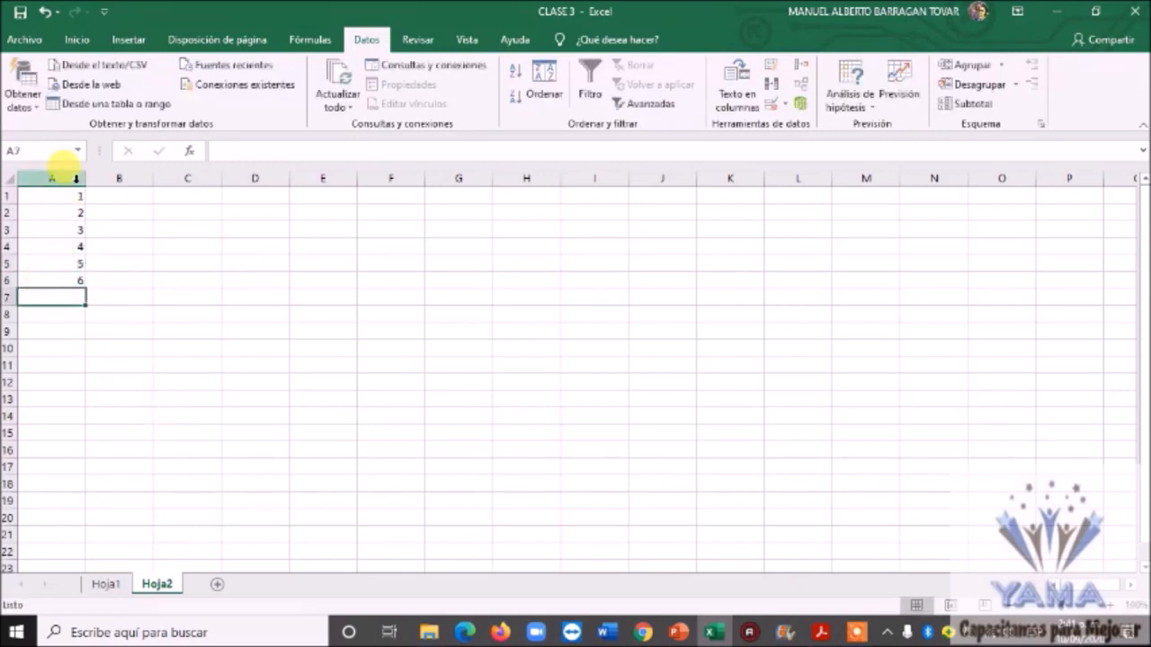
# Check the HIJOS values on Hoja1, and add 0 to the number list in cell A7 of Hoja2.
pyautogui.moveTo(75, 196); pyautogui.dragTo(70, 281)
pyautogui.click(108, 585)
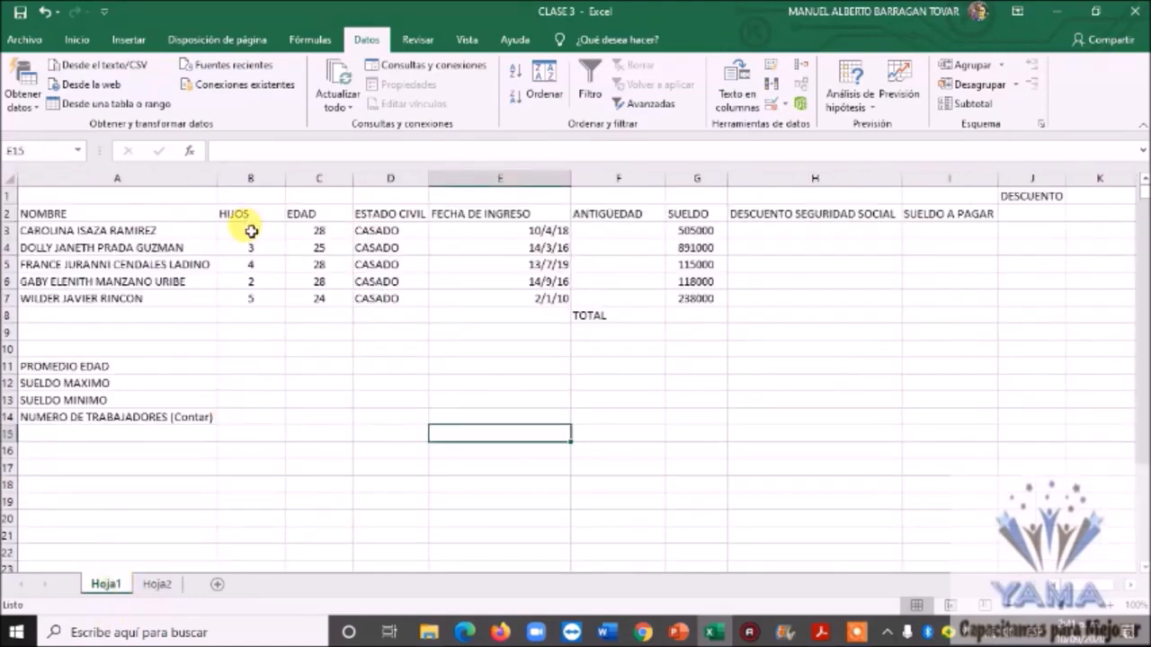
pyautogui.click(251, 231)
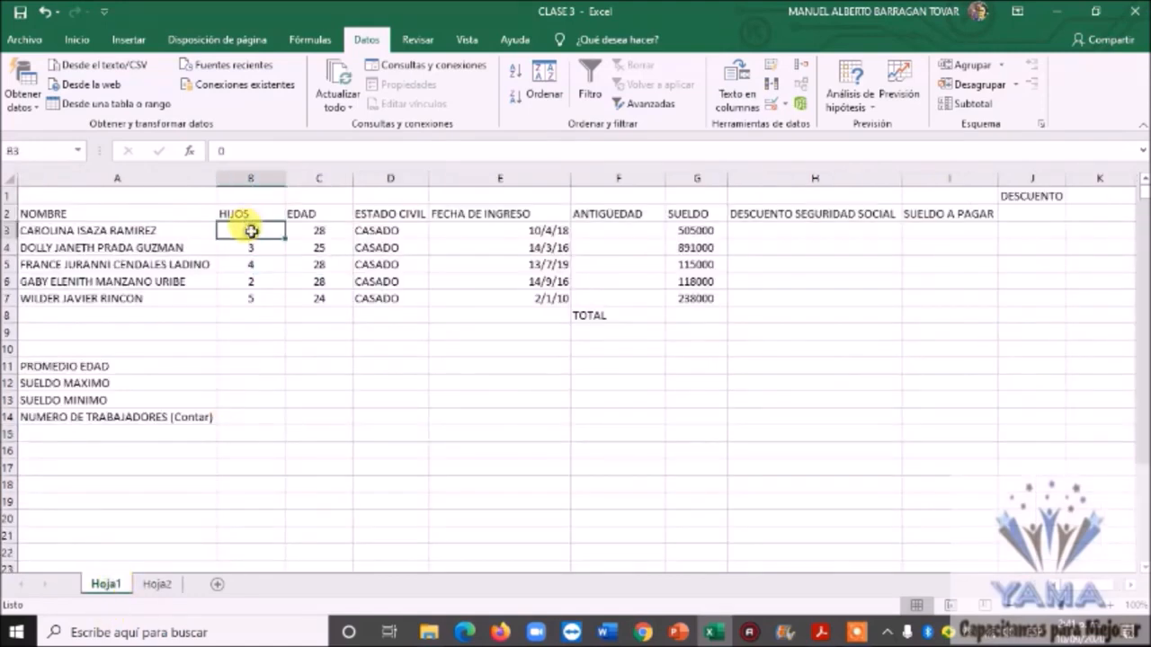
pyautogui.click(158, 591)
pyautogui.click(68, 296)
pyautogui.write('0')
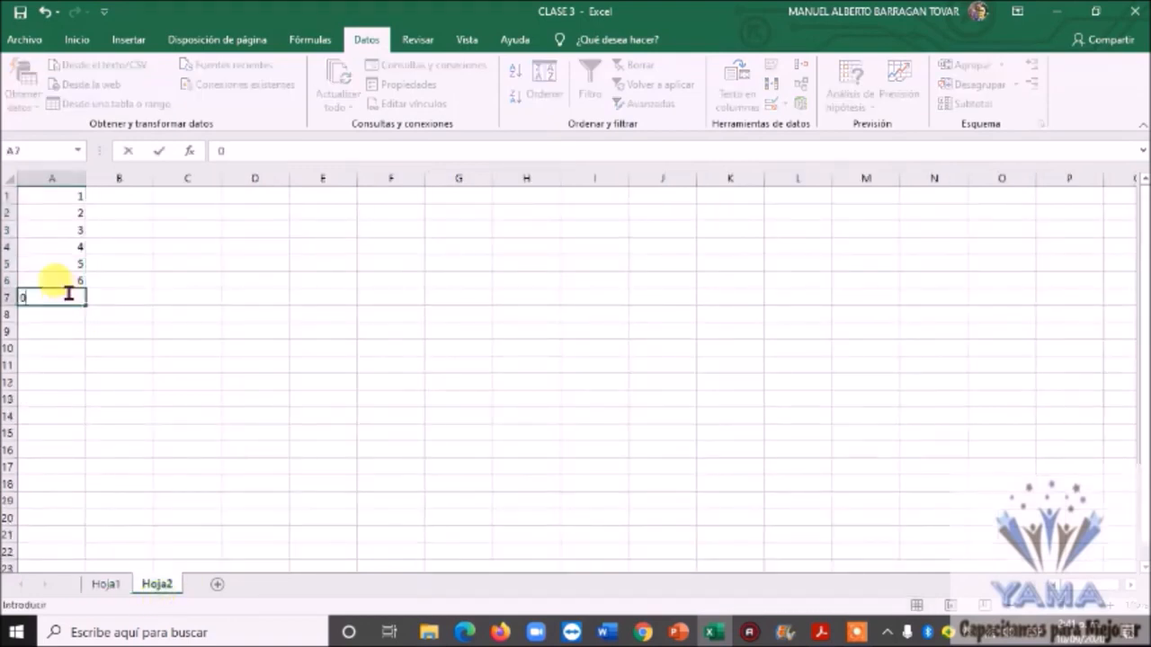
pyautogui.click(77, 347)
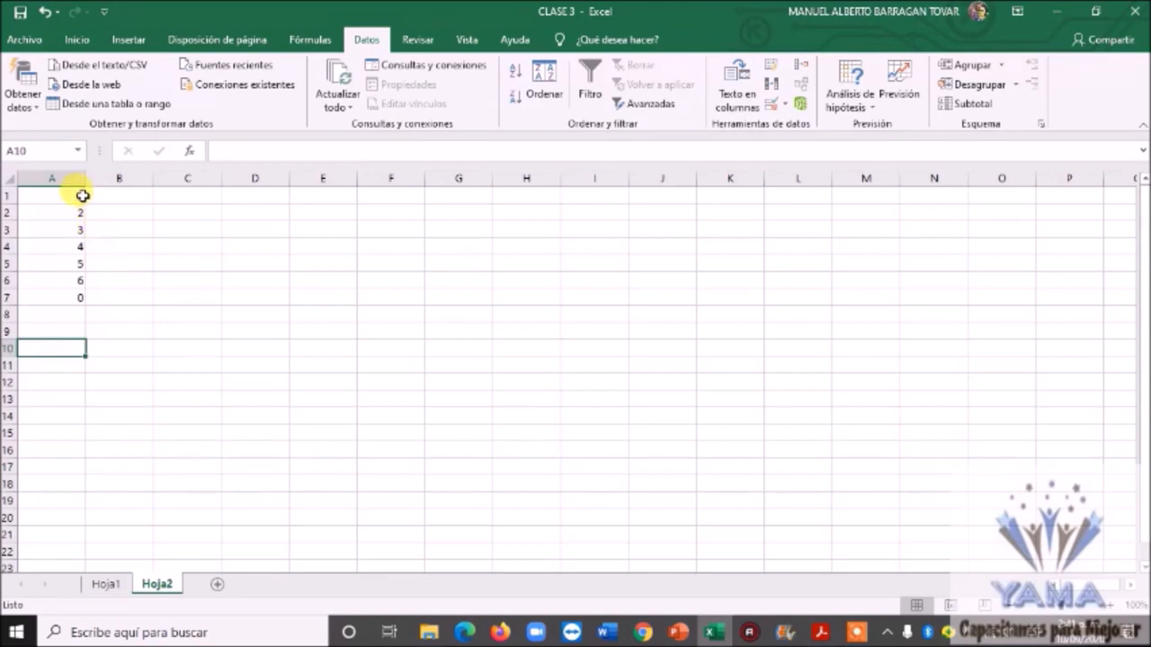
pyautogui.click(74, 295)
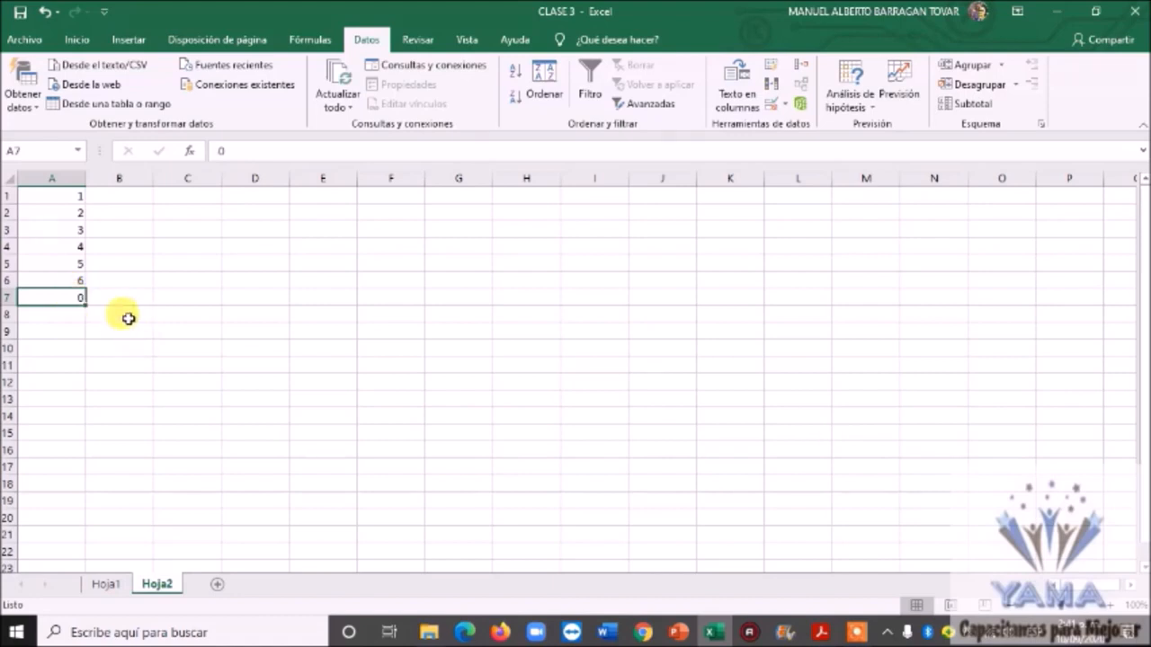
# Clear the HIJOS values from cells B3:B7 on Hoja1.
pyautogui.click(106, 584)
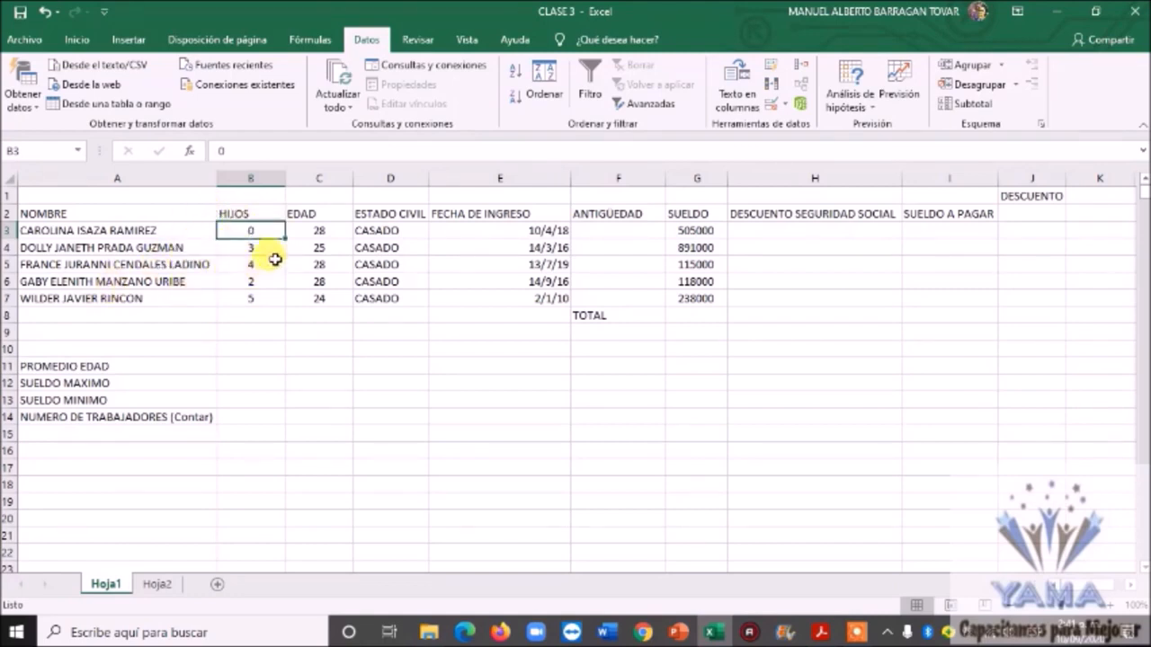
pyautogui.press('Return')
pyautogui.press('BackSpace')
pyautogui.press('Return')
pyautogui.press('BackSpace')
pyautogui.press('Return')
pyautogui.press('BackSpace')
pyautogui.press('Return')
pyautogui.press('BackSpace')
pyautogui.press('Return')
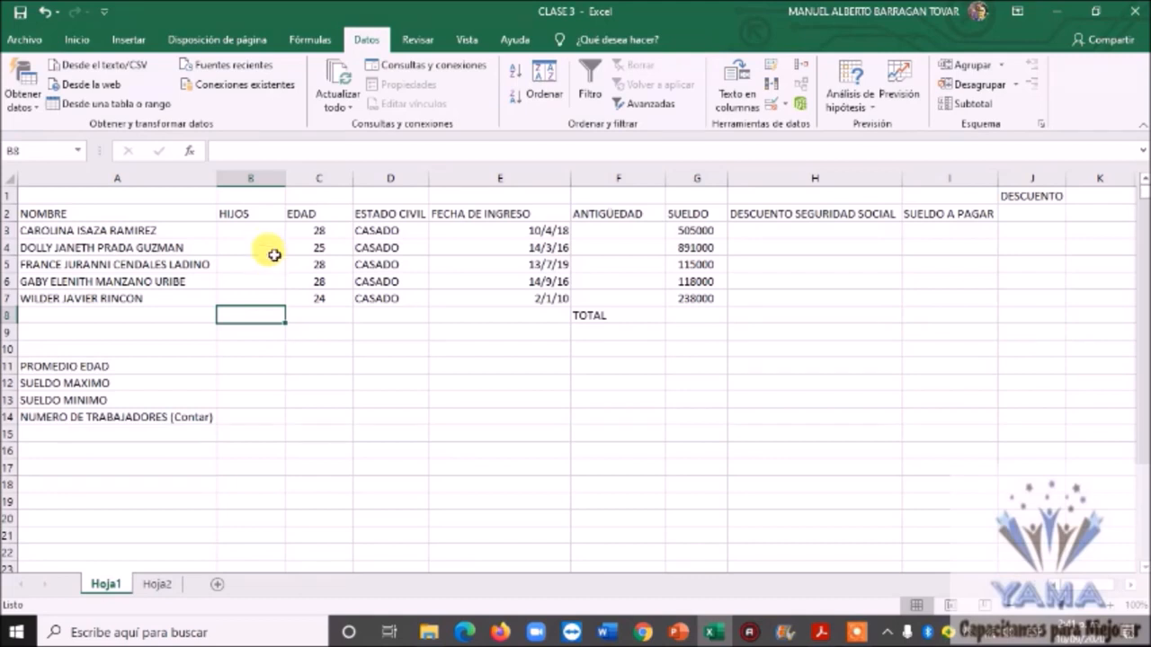
# Apply a Lista data validation to HIJOS cells B3:B7, using =Hoja2!$A$1:$A$7 as the source.
pyautogui.moveTo(272, 230); pyautogui.dragTo(263, 299)
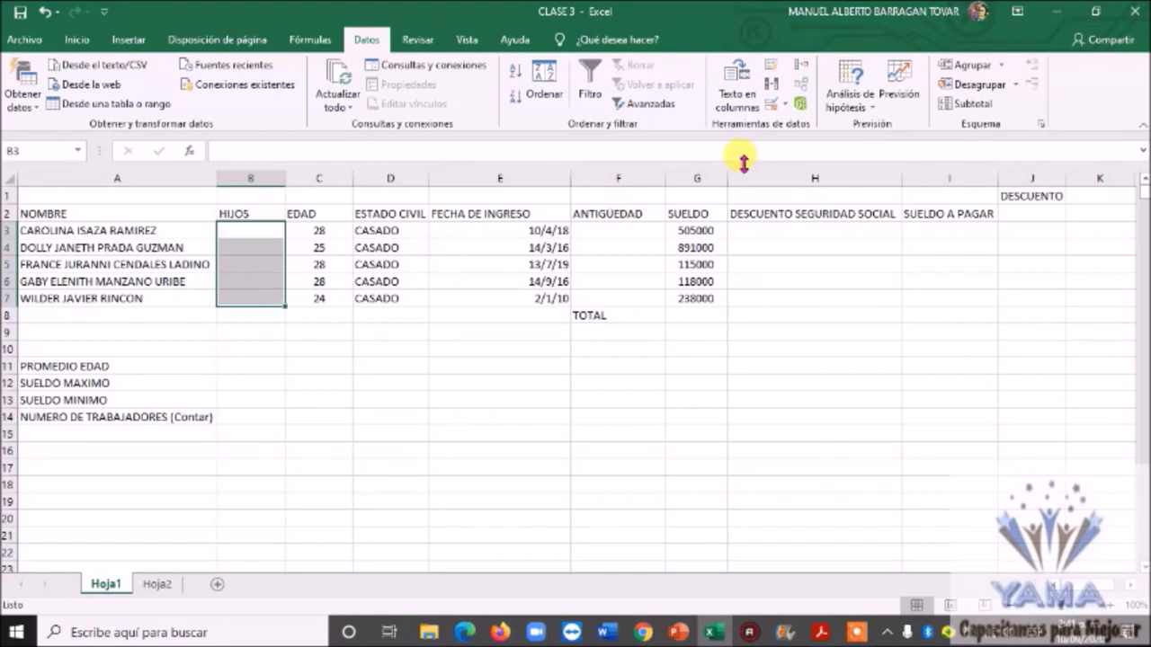
pyautogui.click(789, 107)
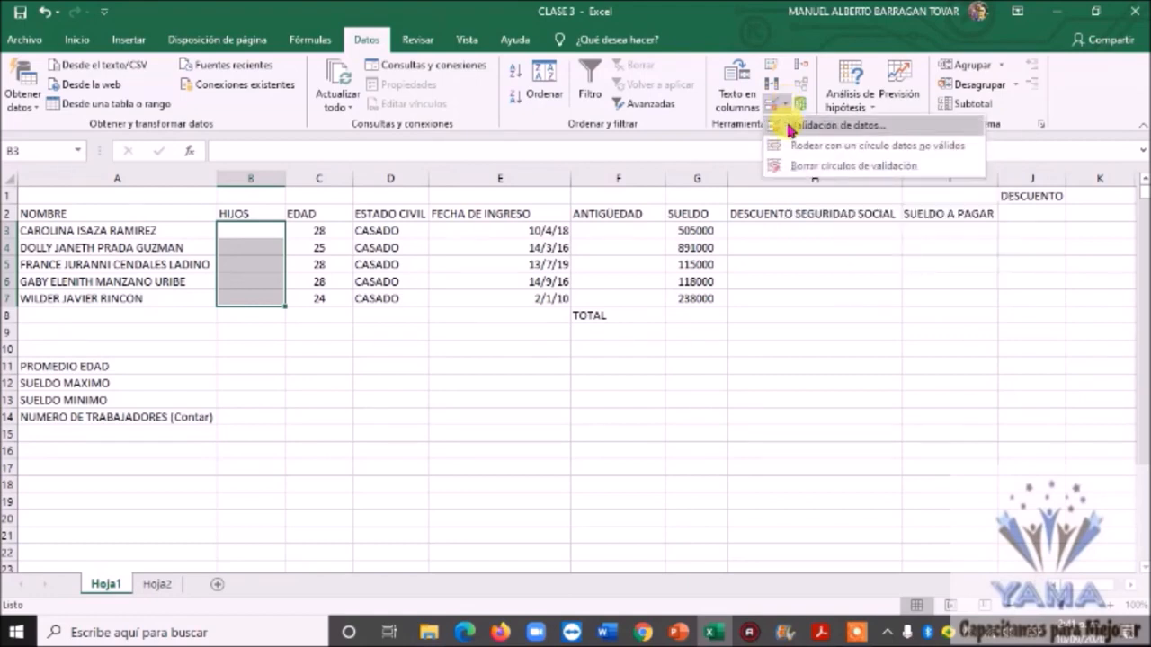
pyautogui.click(787, 124)
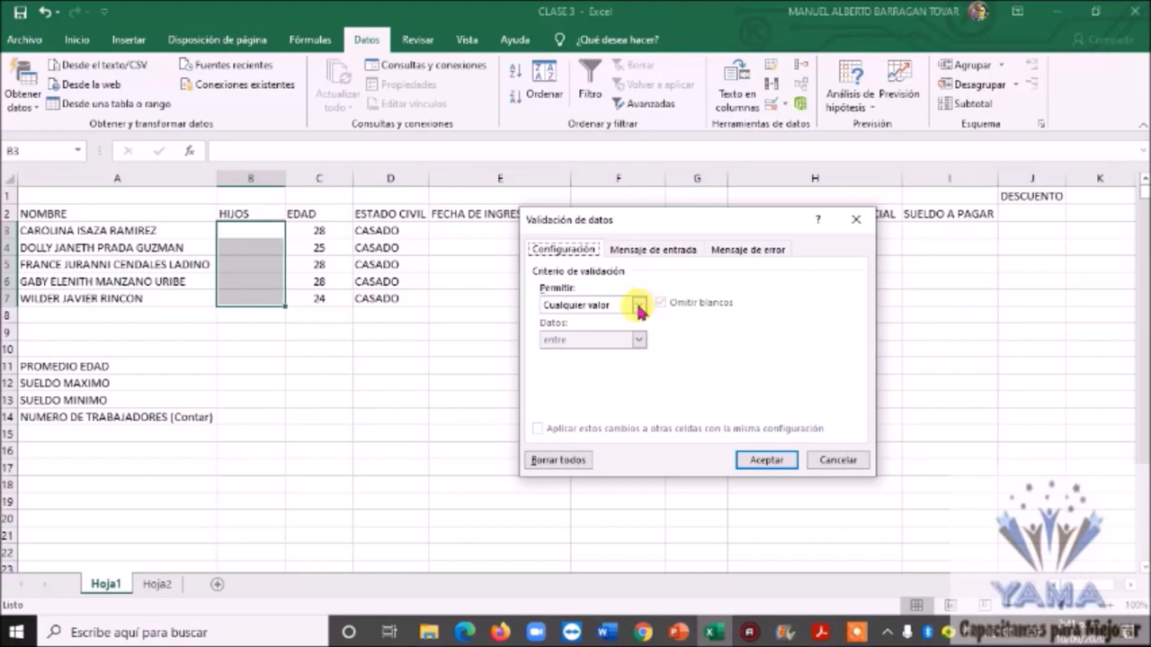
pyautogui.click(638, 306)
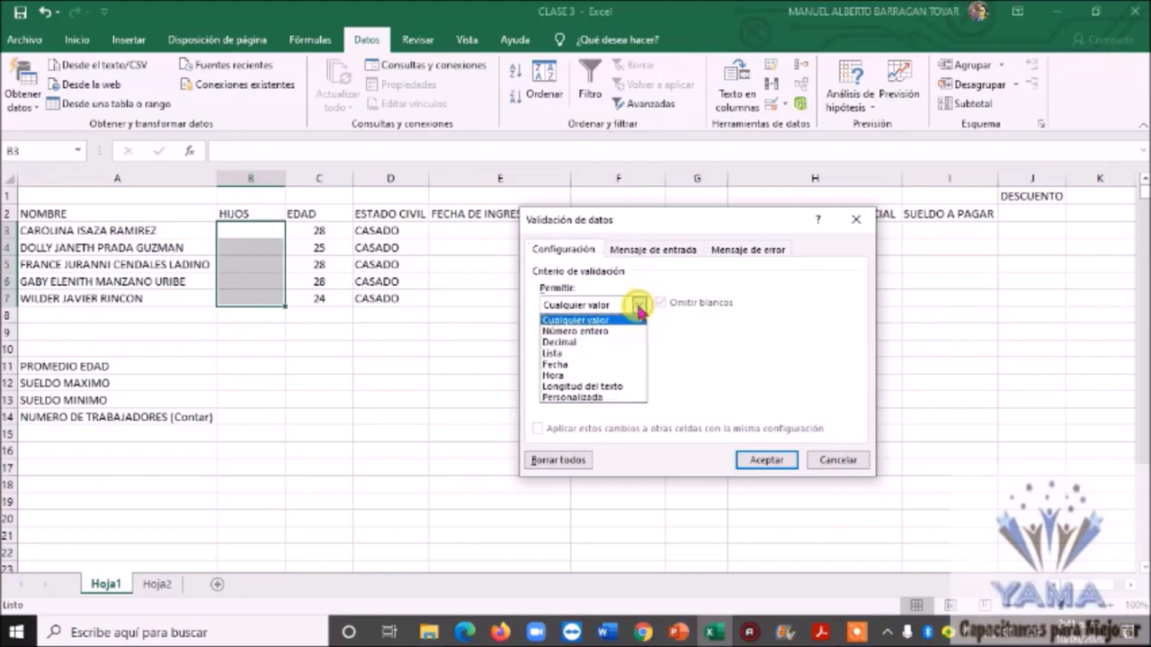
pyautogui.click(616, 353)
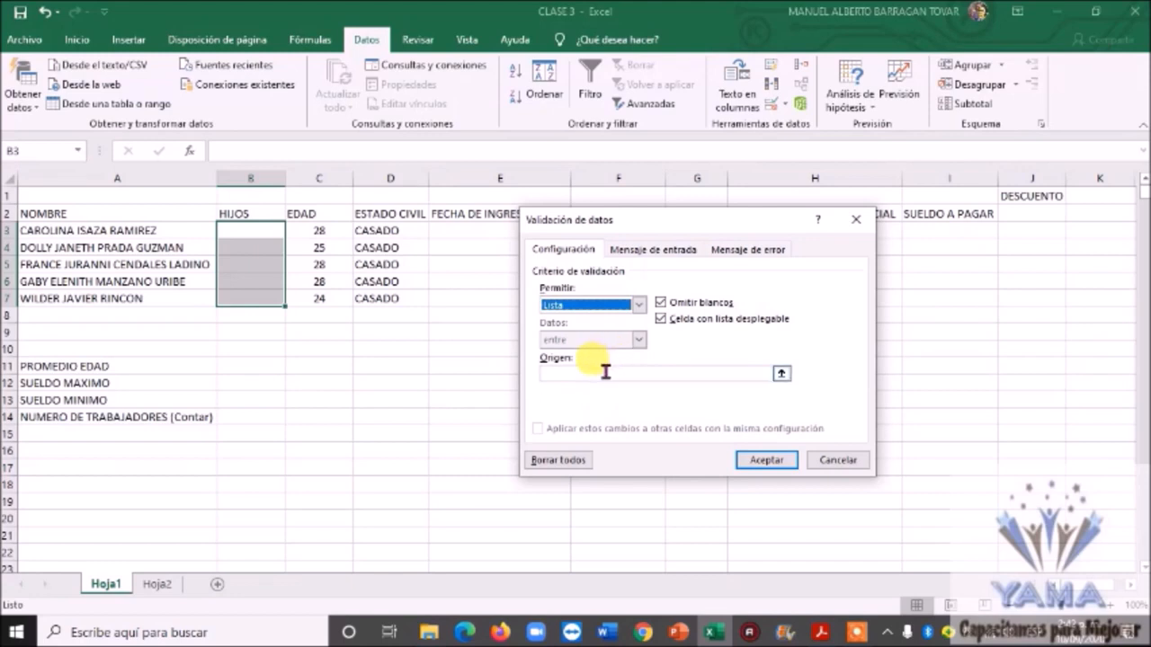
pyautogui.click(605, 372)
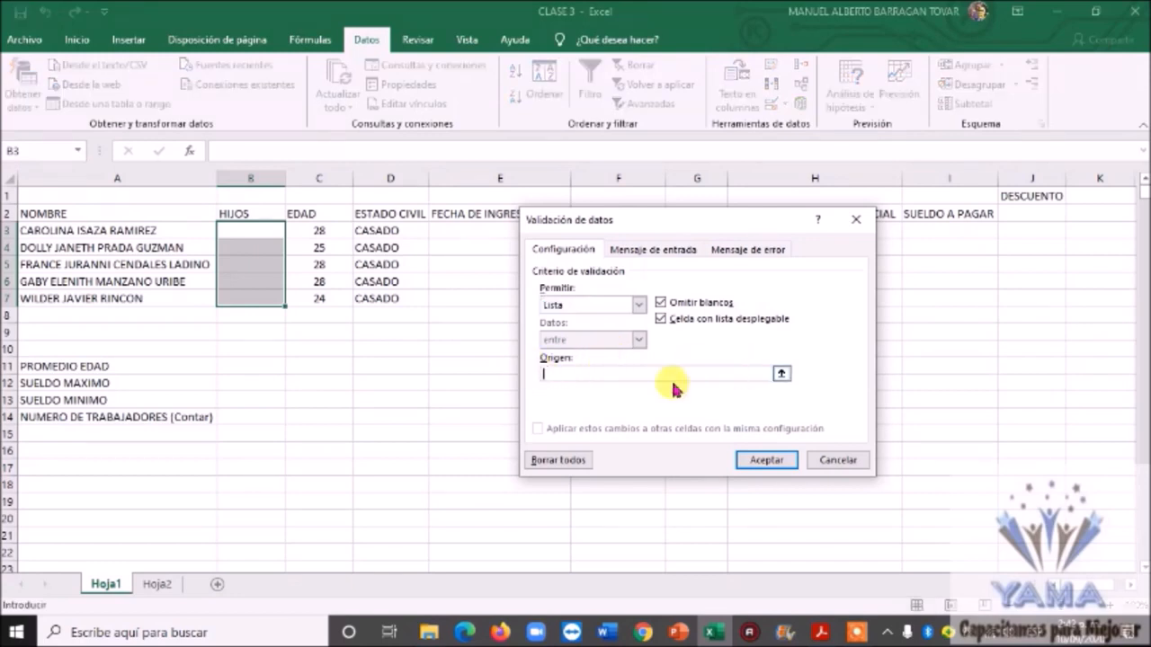
pyautogui.click(156, 585)
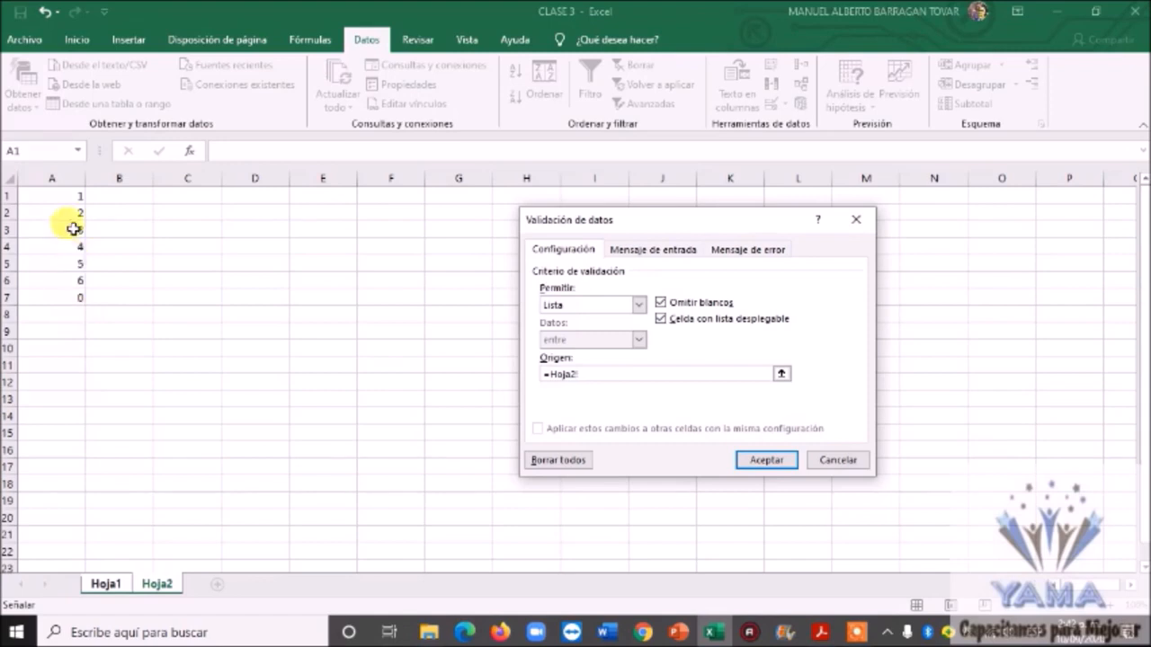
pyautogui.moveTo(70, 198); pyautogui.dragTo(67, 289)
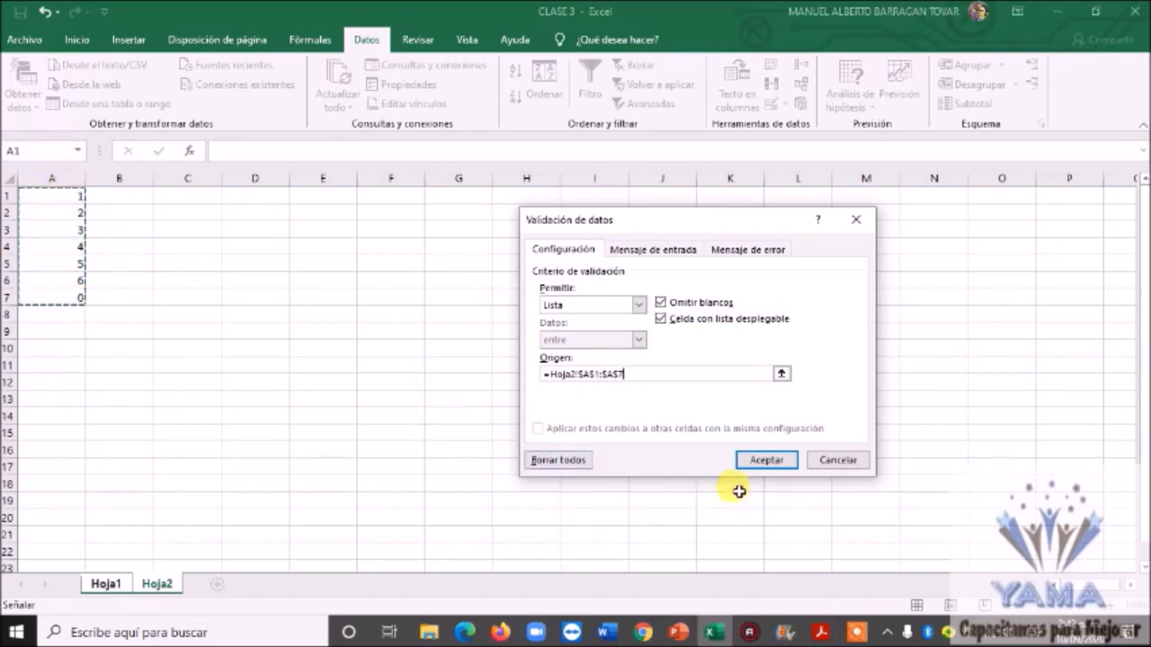
pyautogui.click(766, 460)
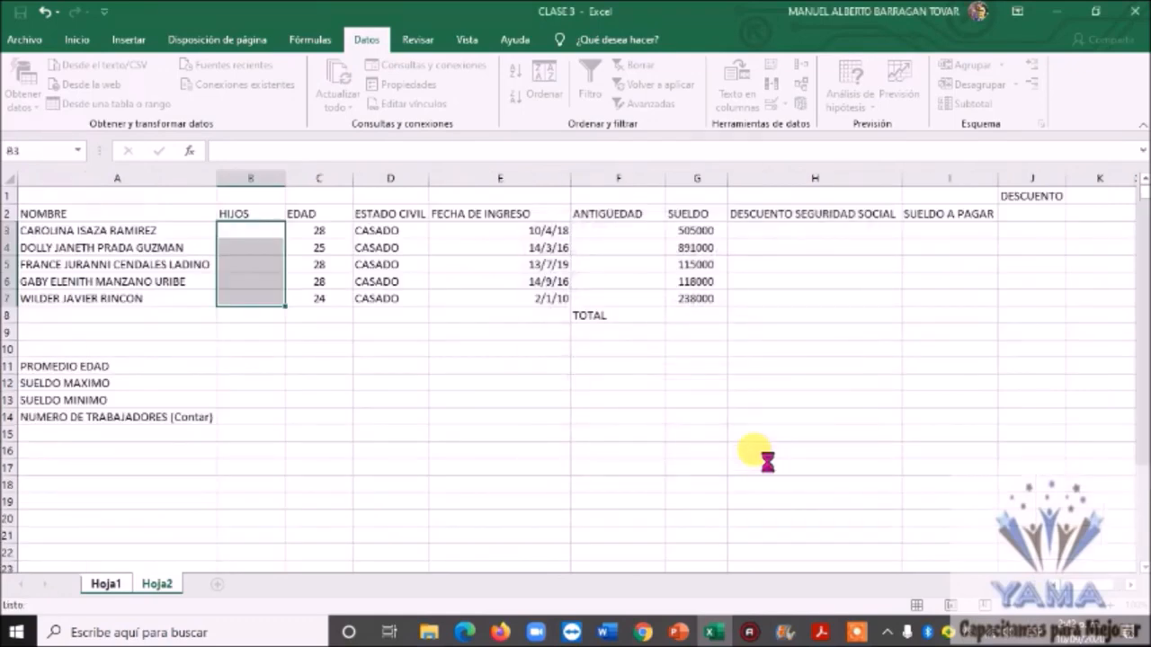
# Go through HIJOS cells B3:B7 to check that each one offers a drop-down list.
pyautogui.click(258, 269)
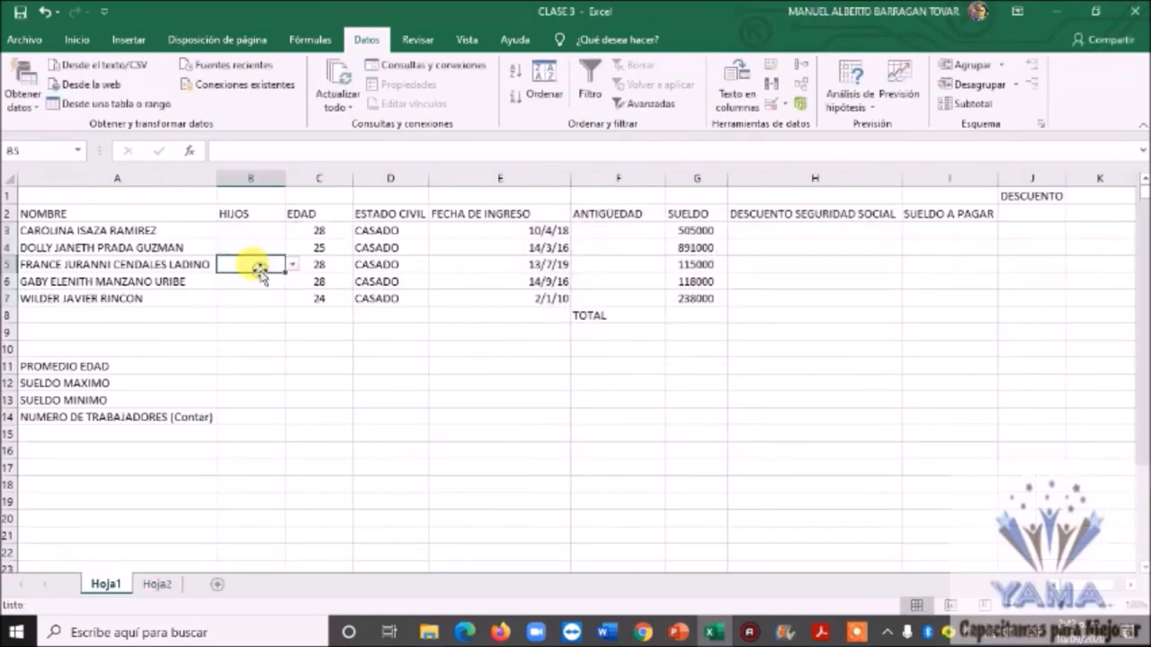
pyautogui.click(262, 233)
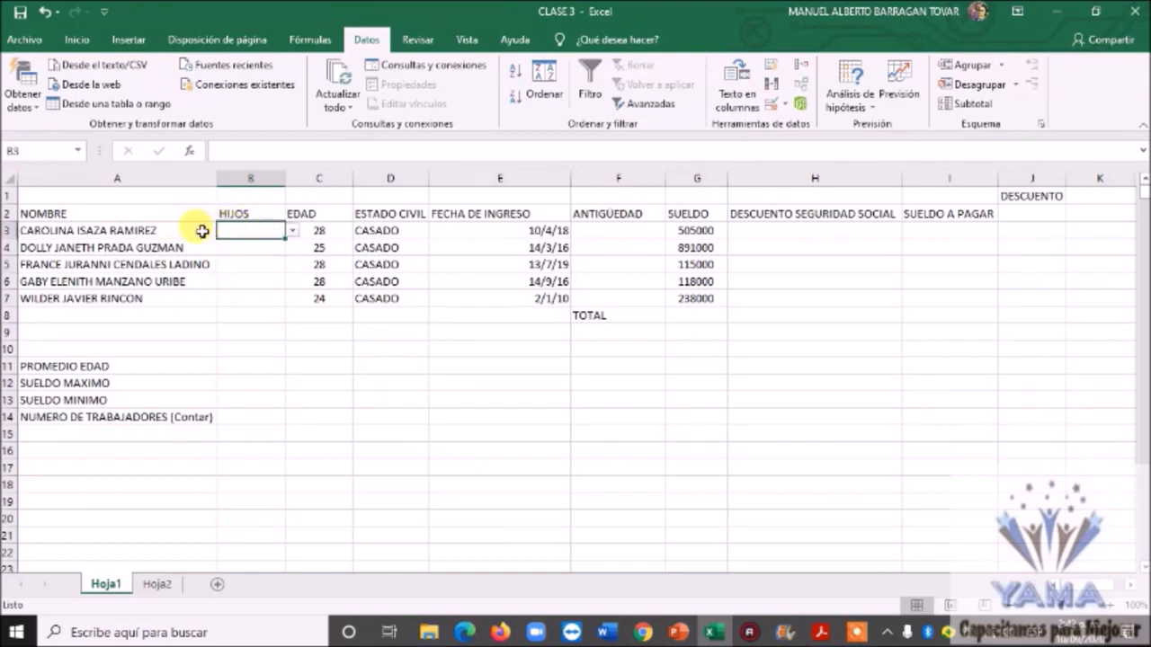
pyautogui.click(268, 245)
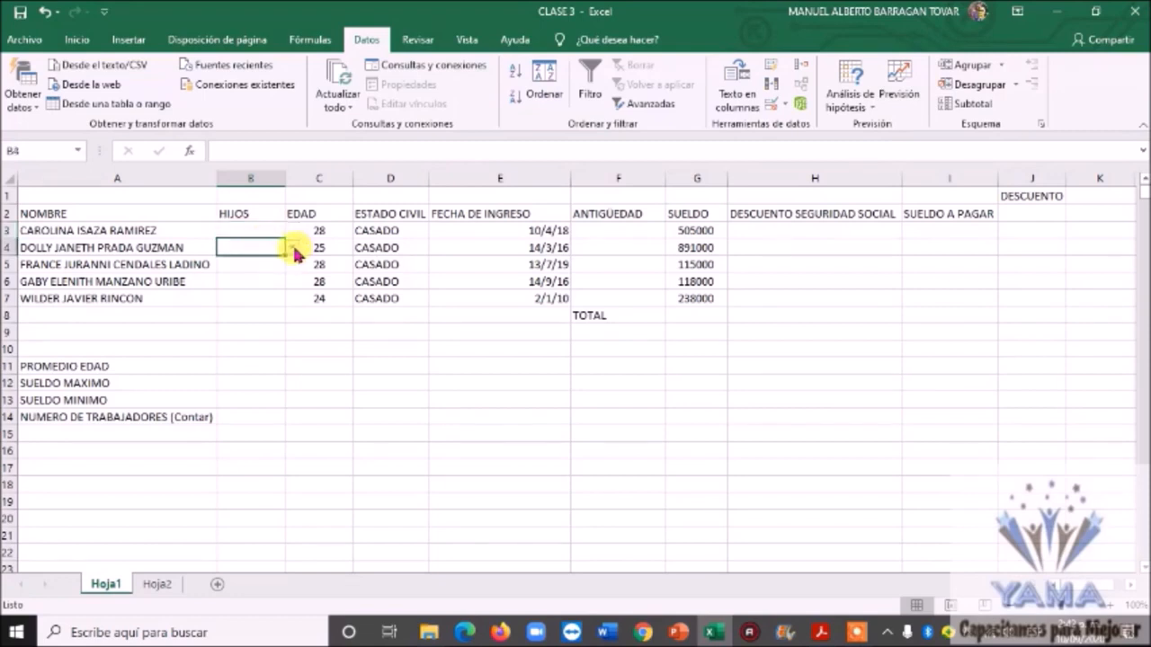
pyautogui.click(271, 263)
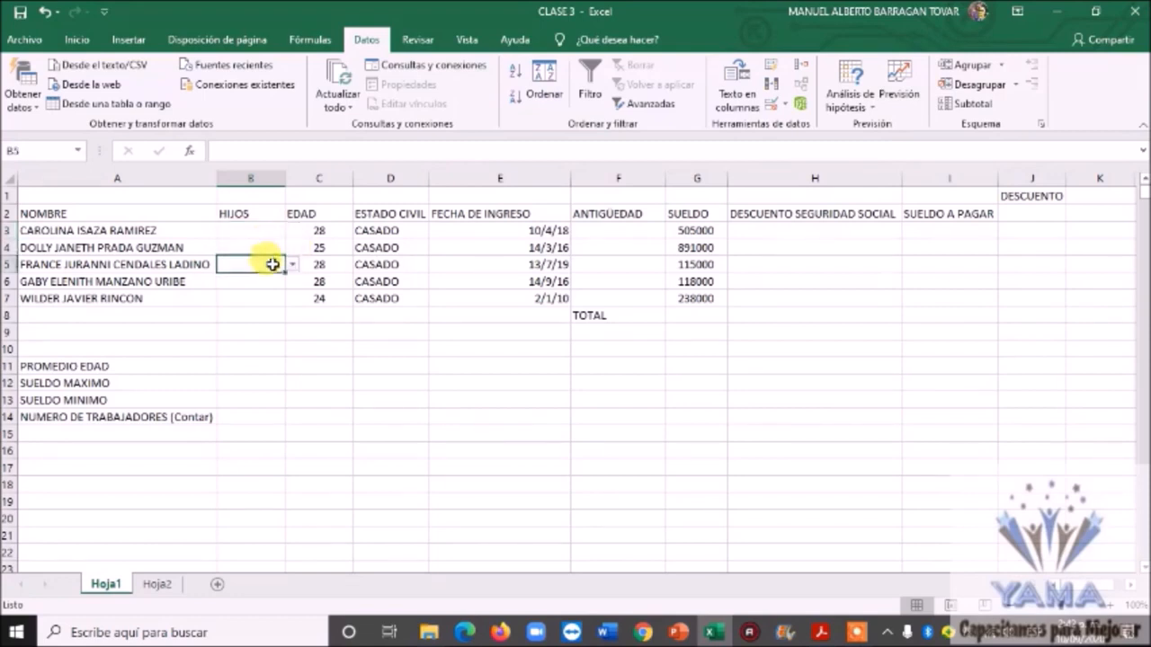
pyautogui.click(275, 279)
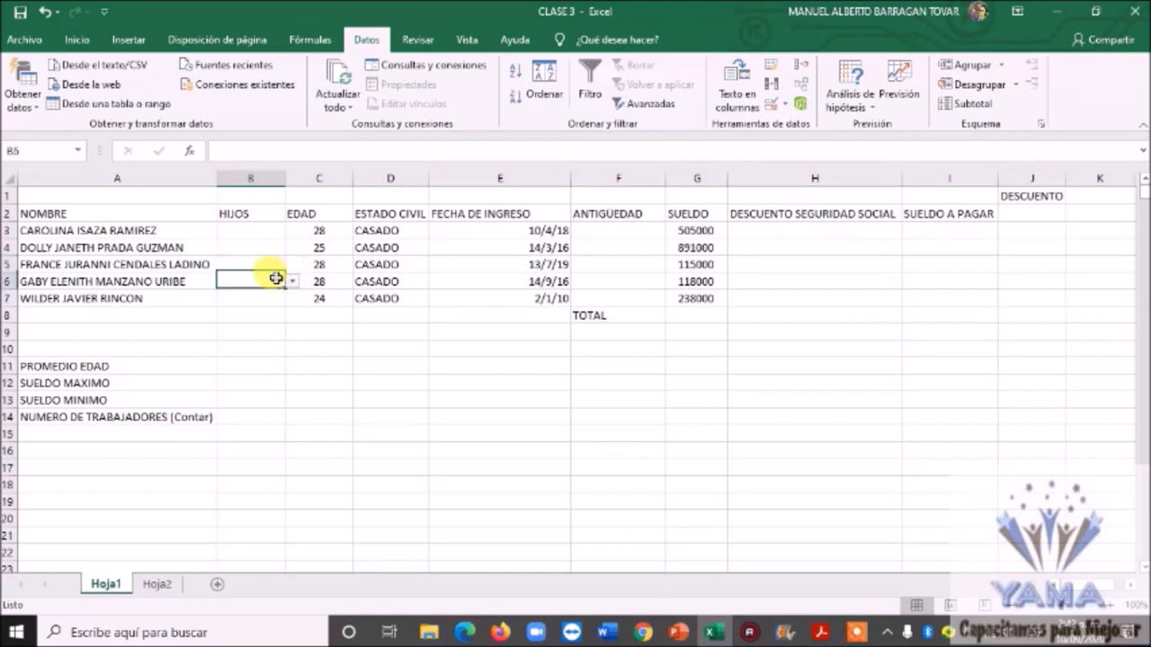
pyautogui.click(267, 301)
pyautogui.click(263, 318)
pyautogui.click(274, 297)
pyautogui.click(263, 266)
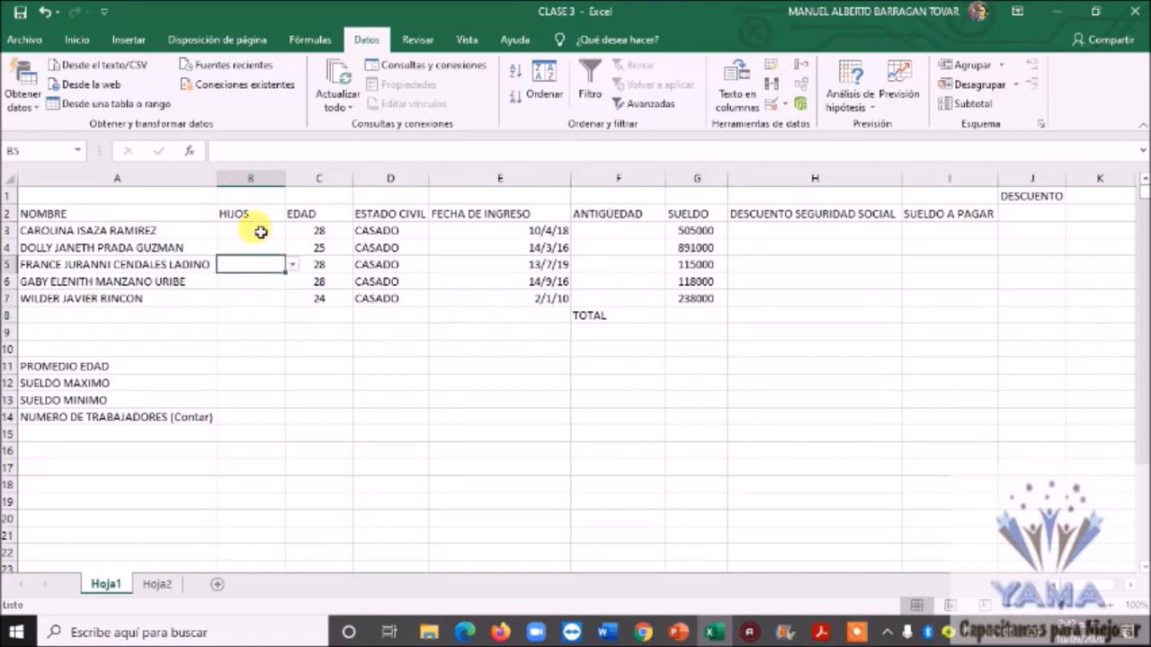
pyautogui.click(260, 232)
pyautogui.click(251, 282)
pyautogui.click(251, 295)
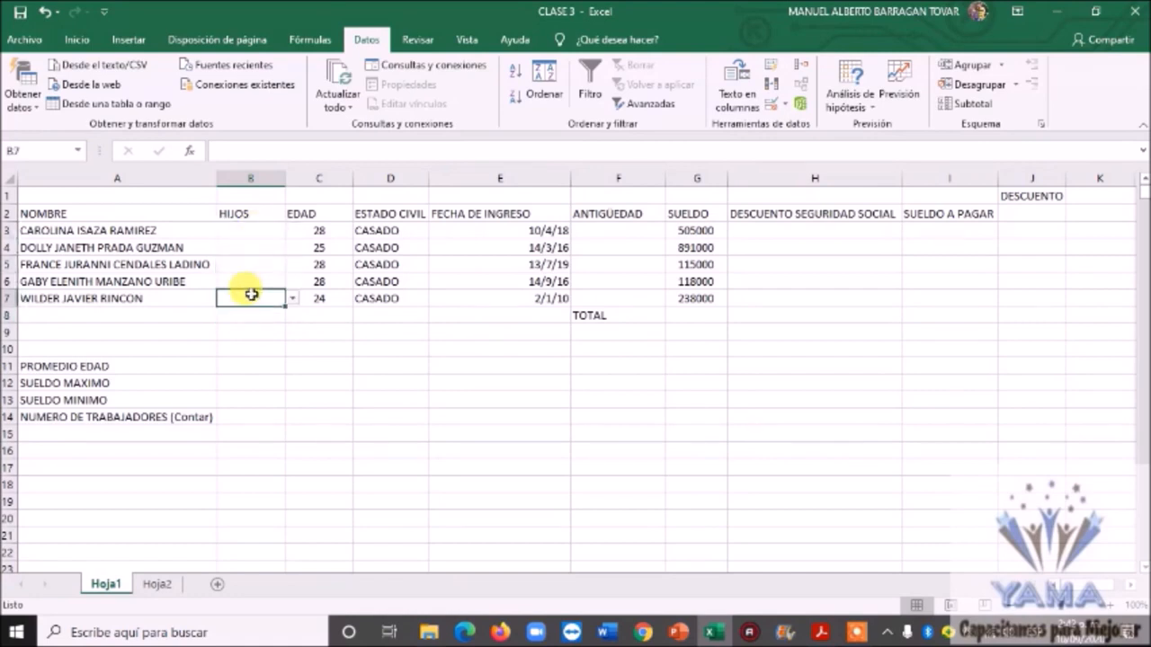
# Choose 0 from the drop-down list in HIJOS cell B3.
pyautogui.press('Up')
pyautogui.press('Up')
pyautogui.press('Up')
pyautogui.press('Up')
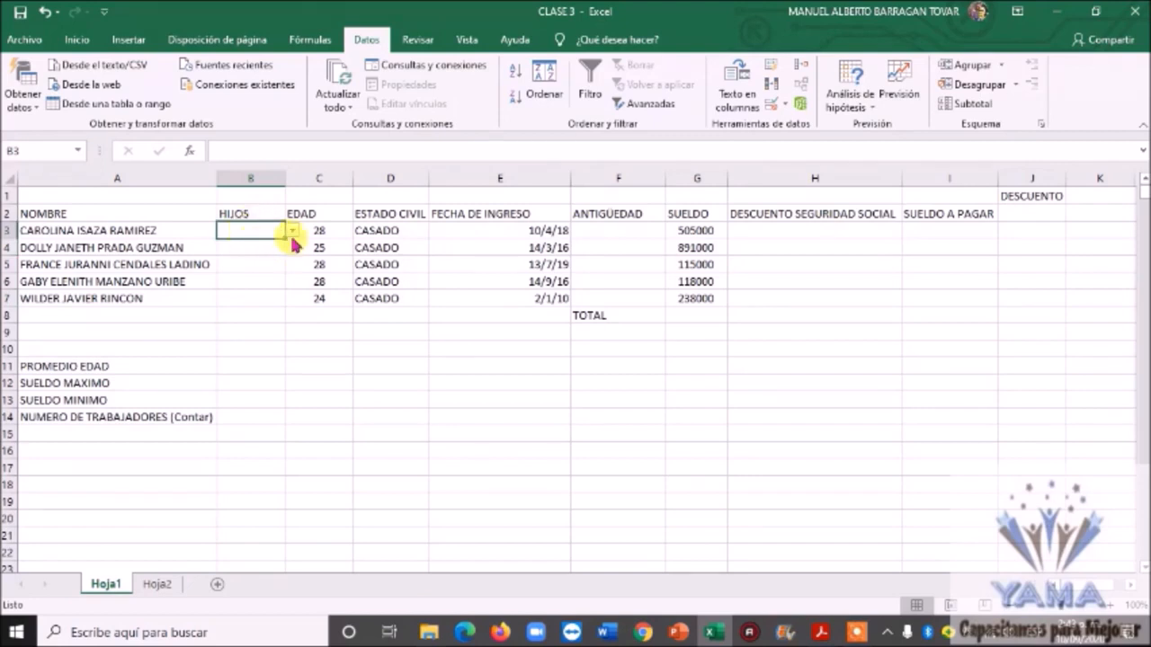
pyautogui.click(293, 235)
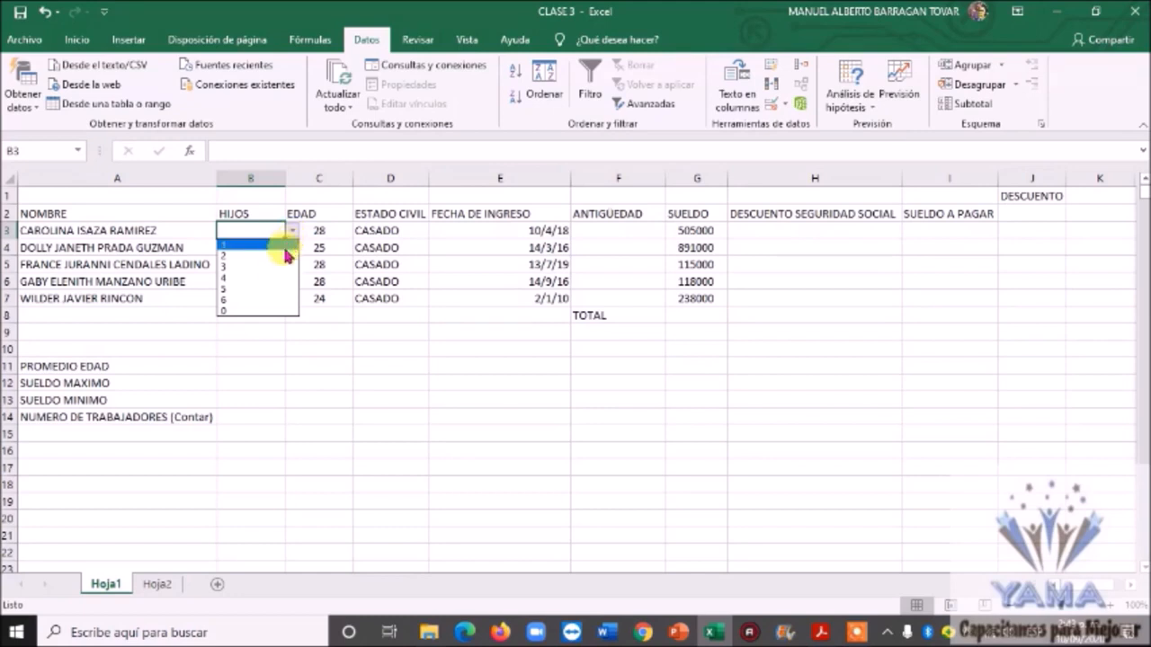
pyautogui.click(255, 311)
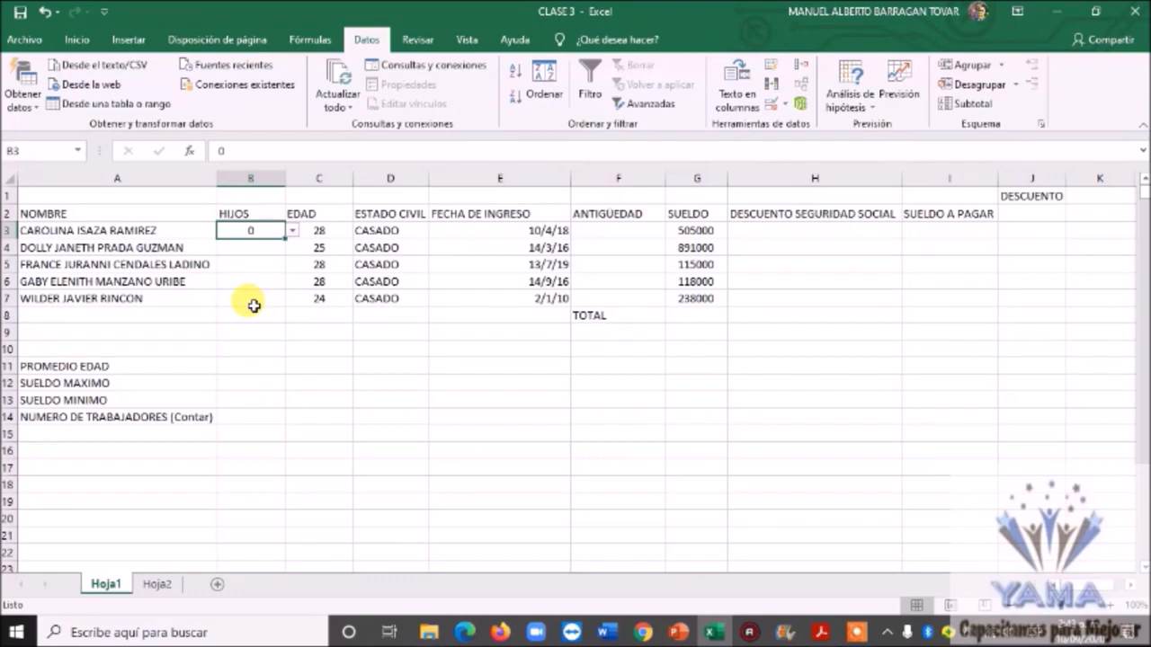
# Test the list rule by entering 7 in HIJOS cell B4, and cancel the entry.
pyautogui.click(254, 306)
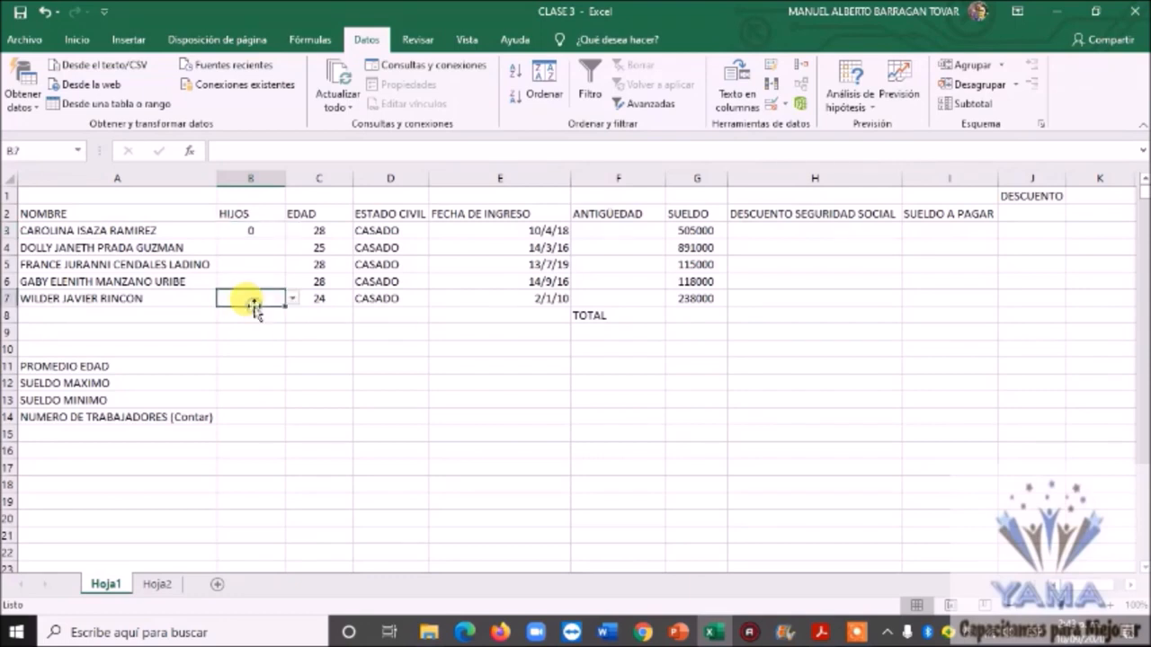
pyautogui.click(266, 246)
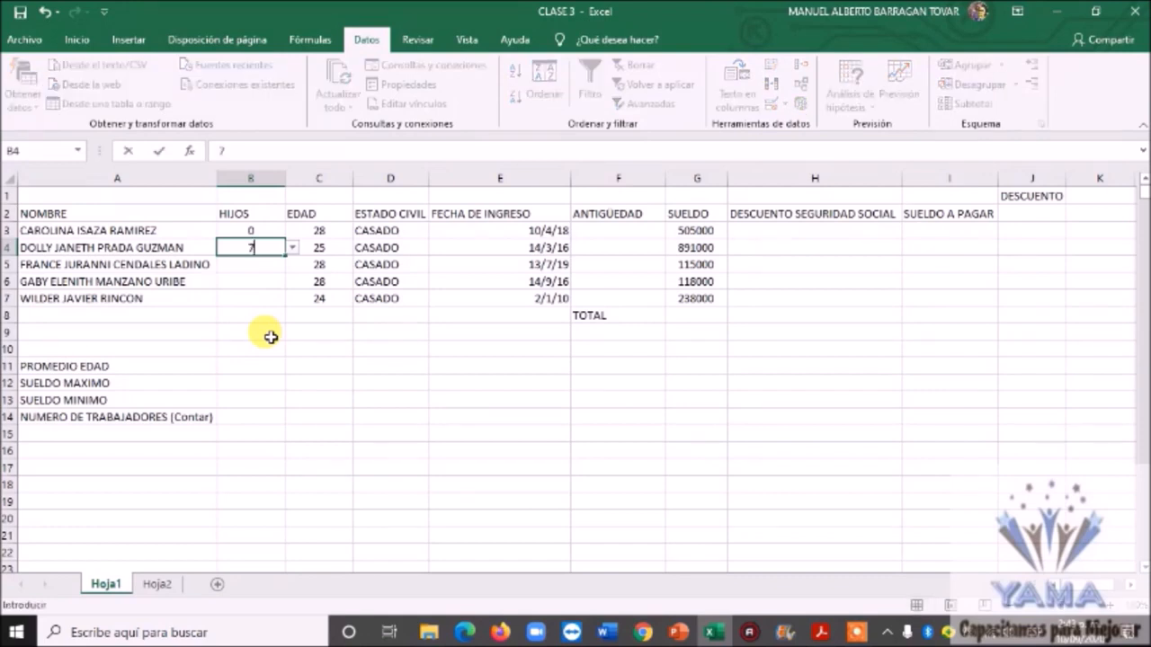
pyautogui.press('Return')
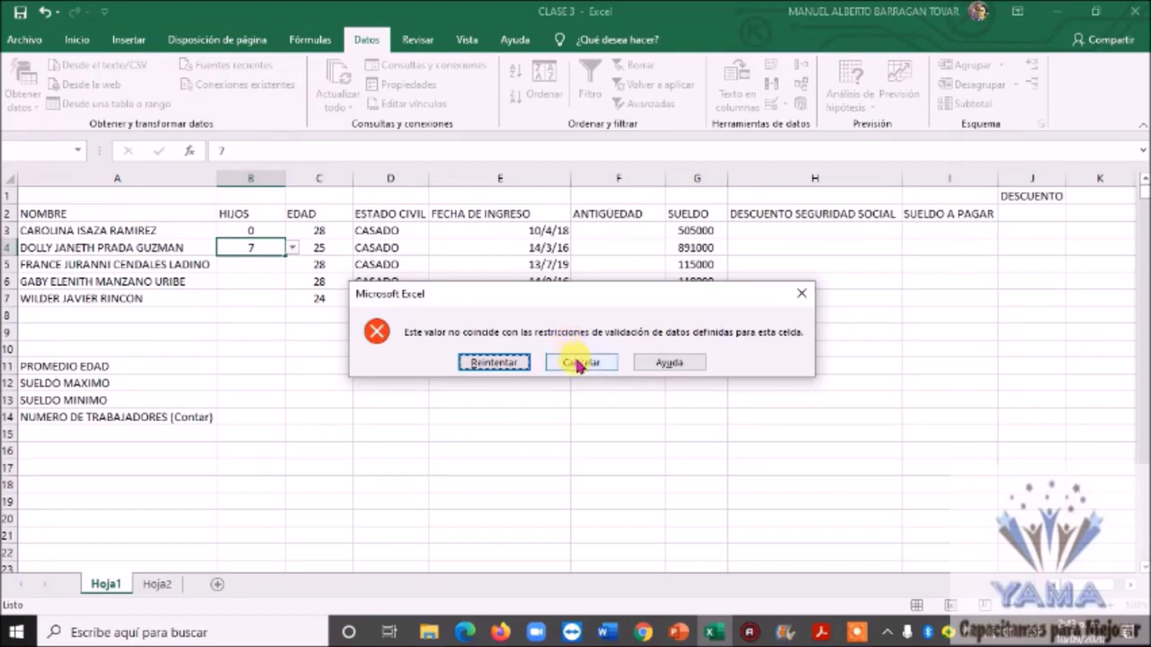
pyautogui.click(578, 363)
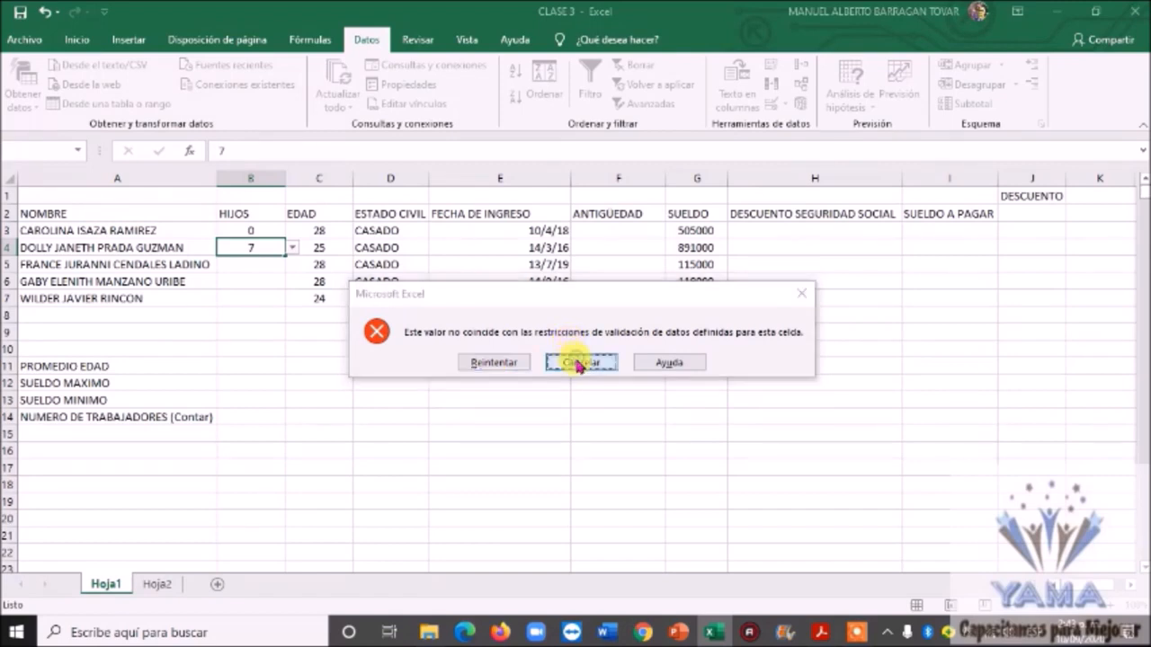
# Fill the remaining HIJOS cells from their drop-down lists: 5 in B4, 3 in B5, 4 in B6 and 2 in B7.
pyautogui.click(292, 247)
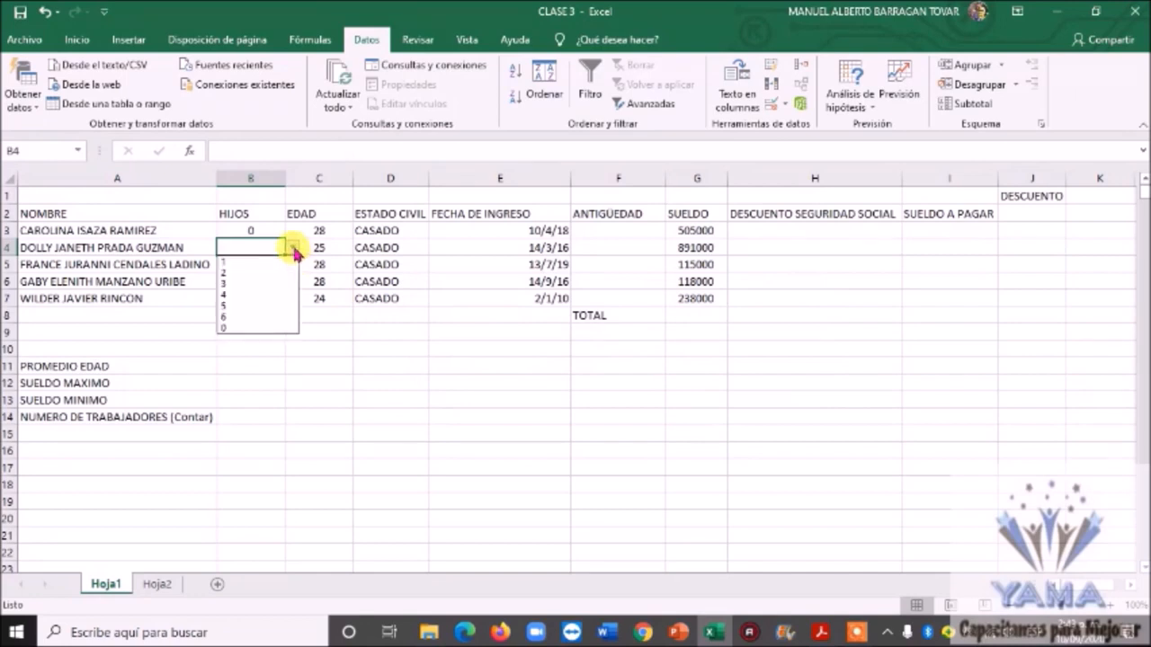
pyautogui.click(267, 306)
pyautogui.click(266, 266)
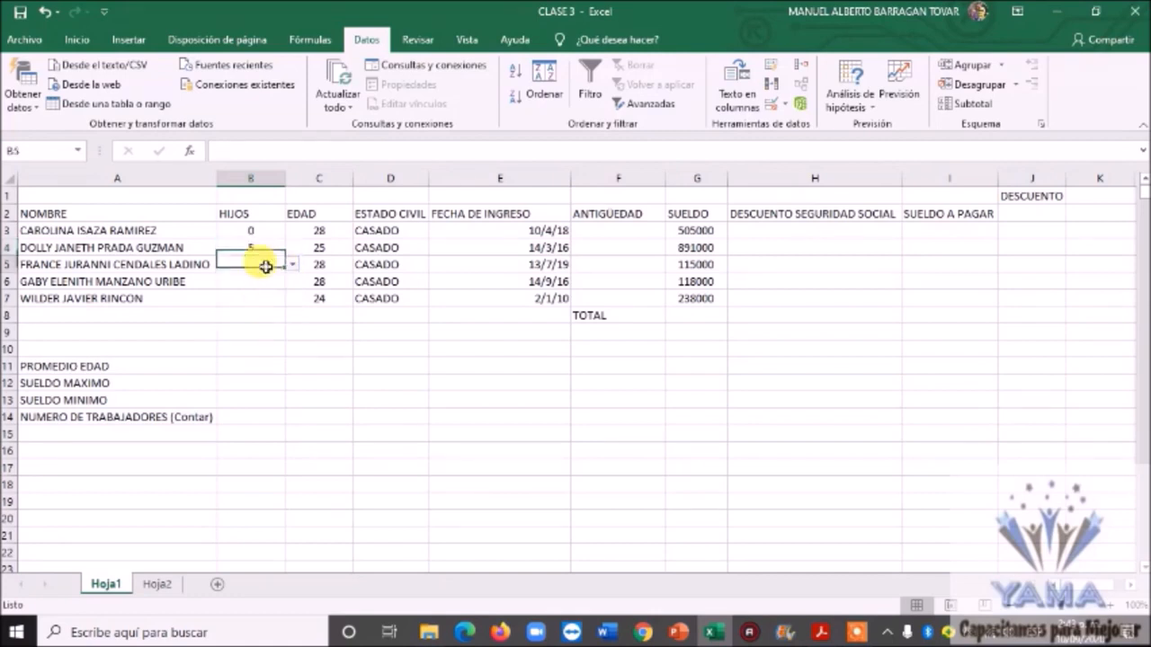
pyautogui.click(292, 264)
pyautogui.click(266, 304)
pyautogui.click(268, 278)
pyautogui.click(293, 284)
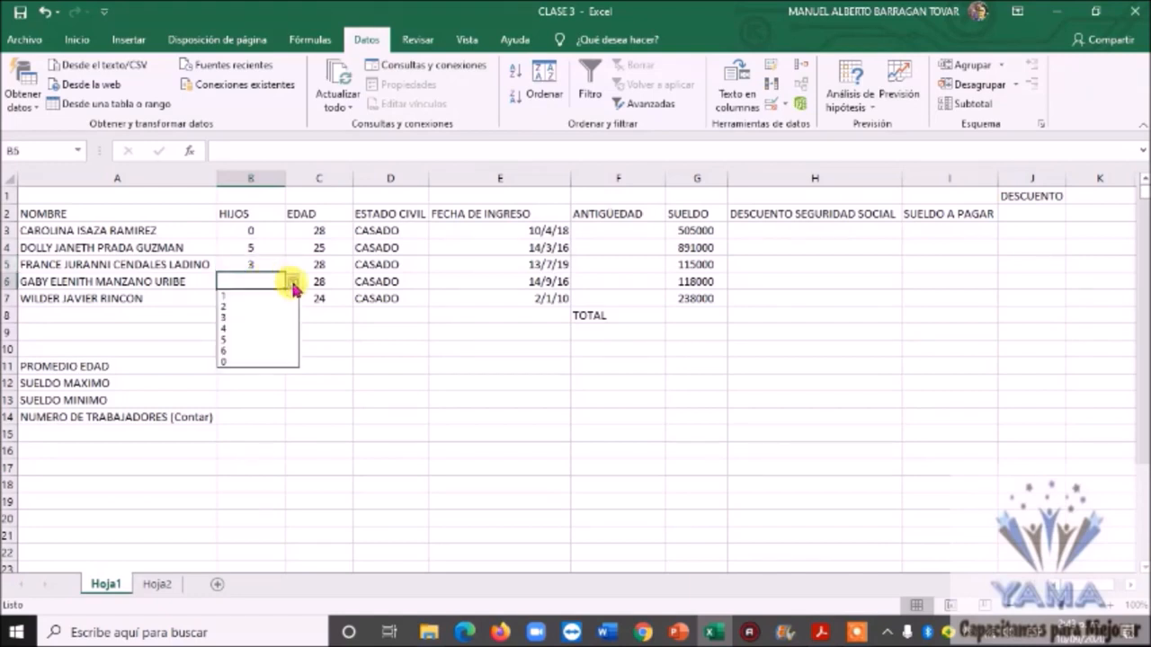
pyautogui.click(267, 329)
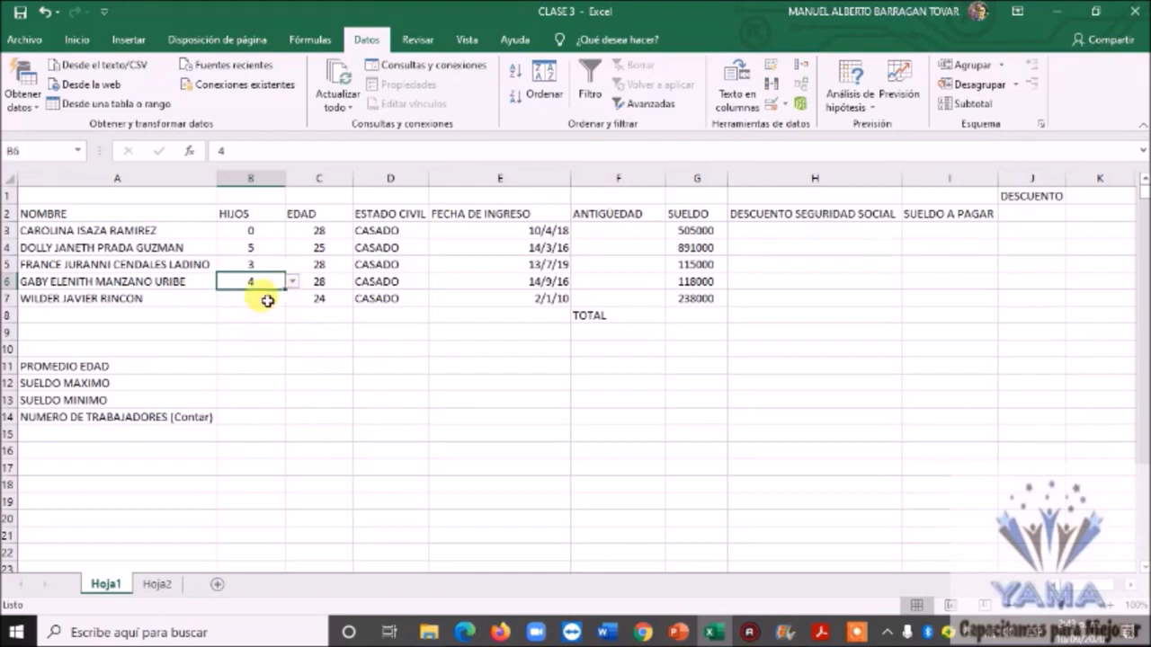
pyautogui.click(267, 301)
pyautogui.click(291, 300)
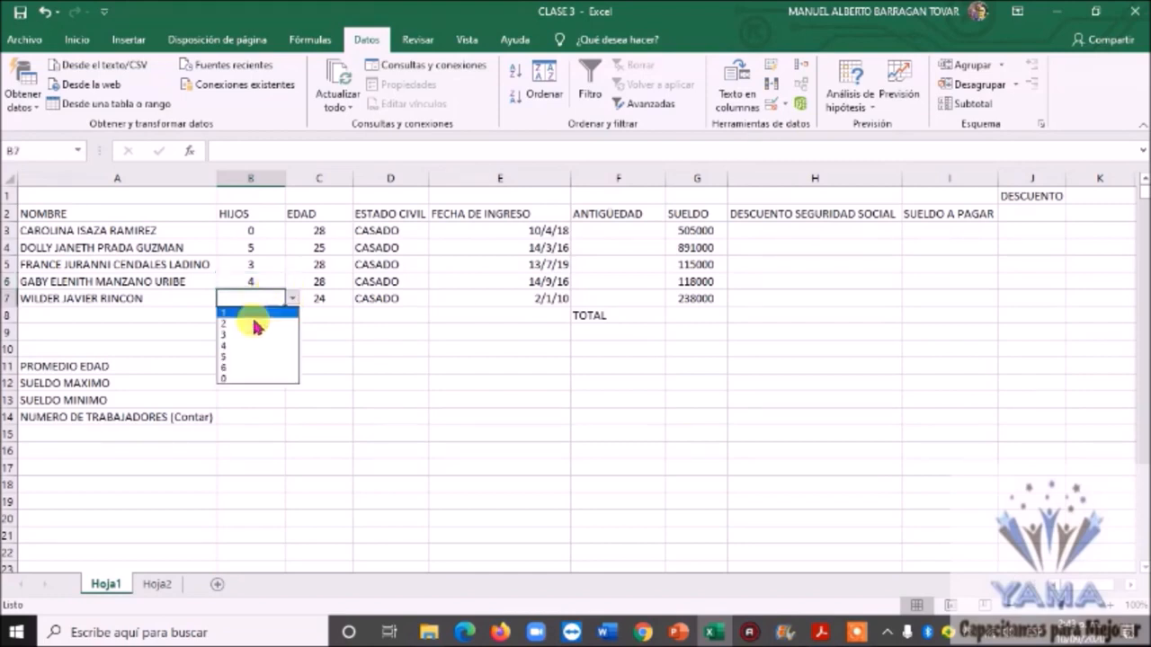
pyautogui.click(235, 325)
pyautogui.click(355, 343)
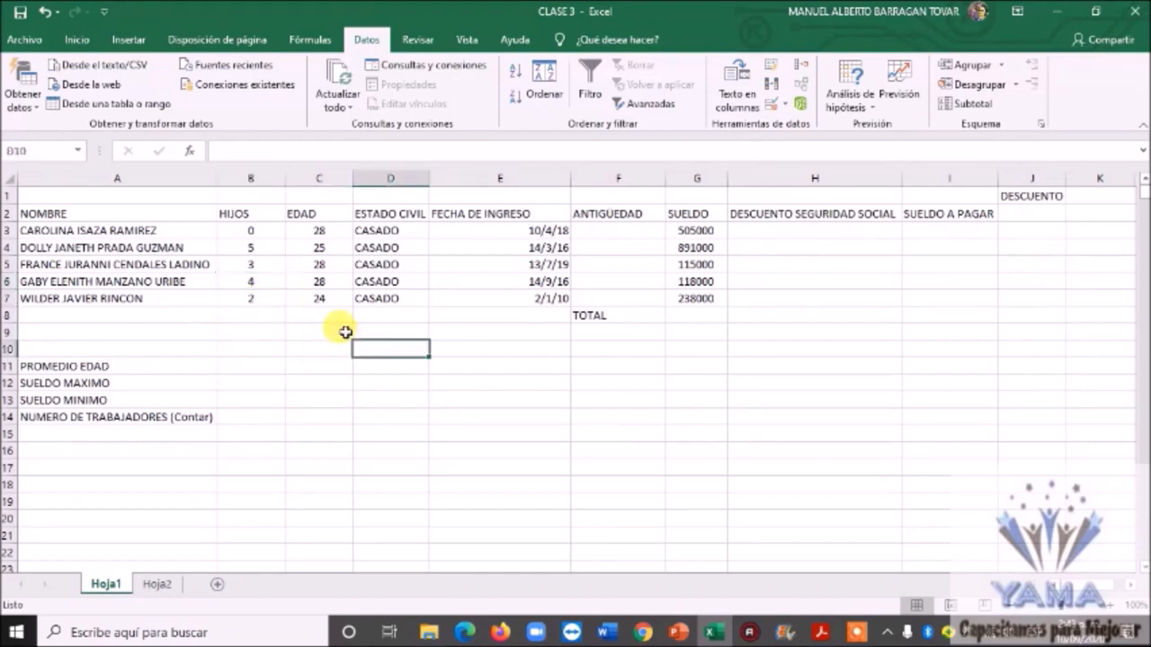
# Review the list choices made in HIJOS cells B3:B7.
pyautogui.click(262, 230)
pyautogui.click(263, 247)
pyautogui.click(267, 266)
pyautogui.click(265, 282)
pyautogui.click(267, 298)
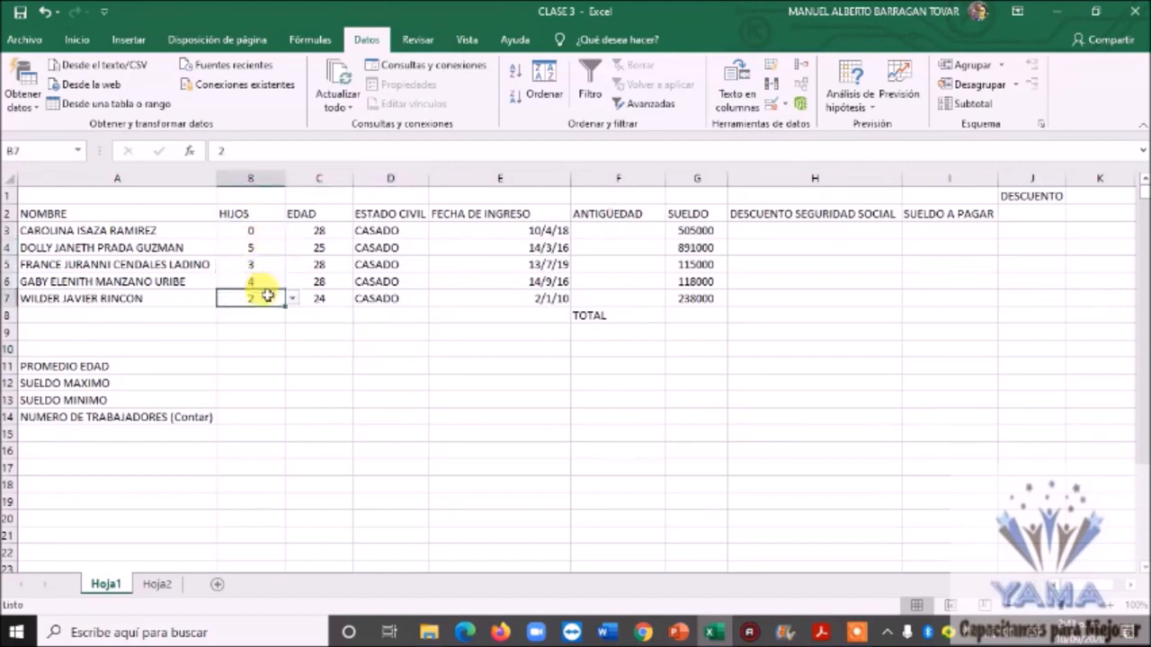
pyautogui.click(265, 248)
pyautogui.click(264, 231)
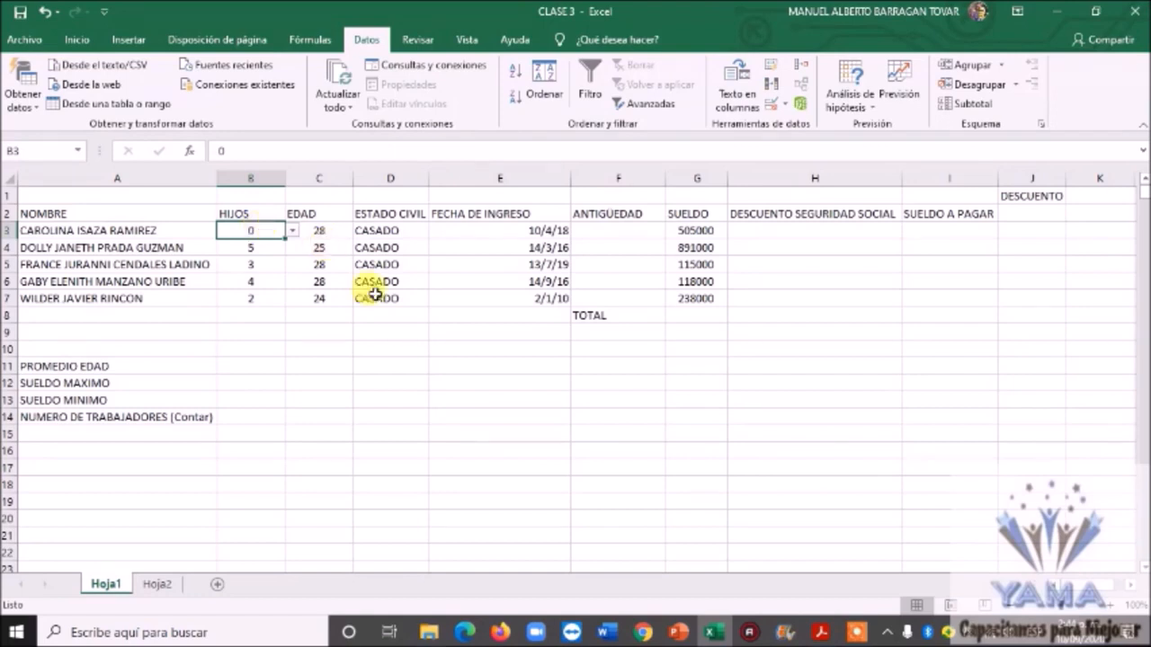
# Clear the contents of ESTADO CIVIL cells D3:D7 on Hoja1.
pyautogui.click(379, 229)
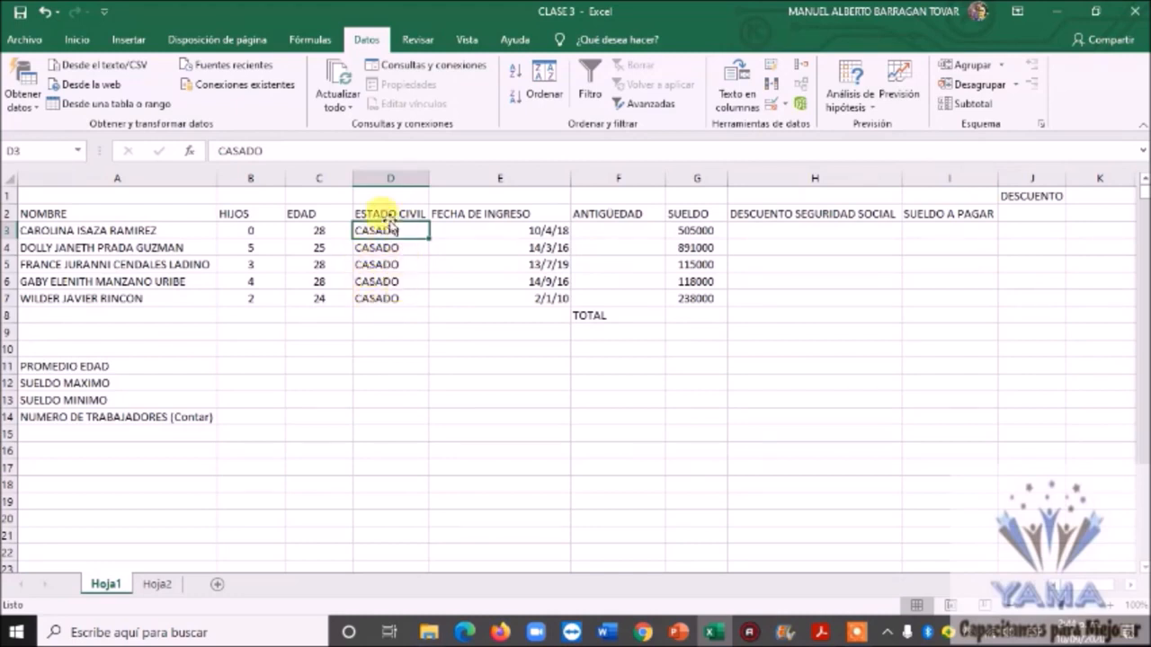
pyautogui.moveTo(395, 231); pyautogui.dragTo(392, 292)
pyautogui.rightClick(392, 292)
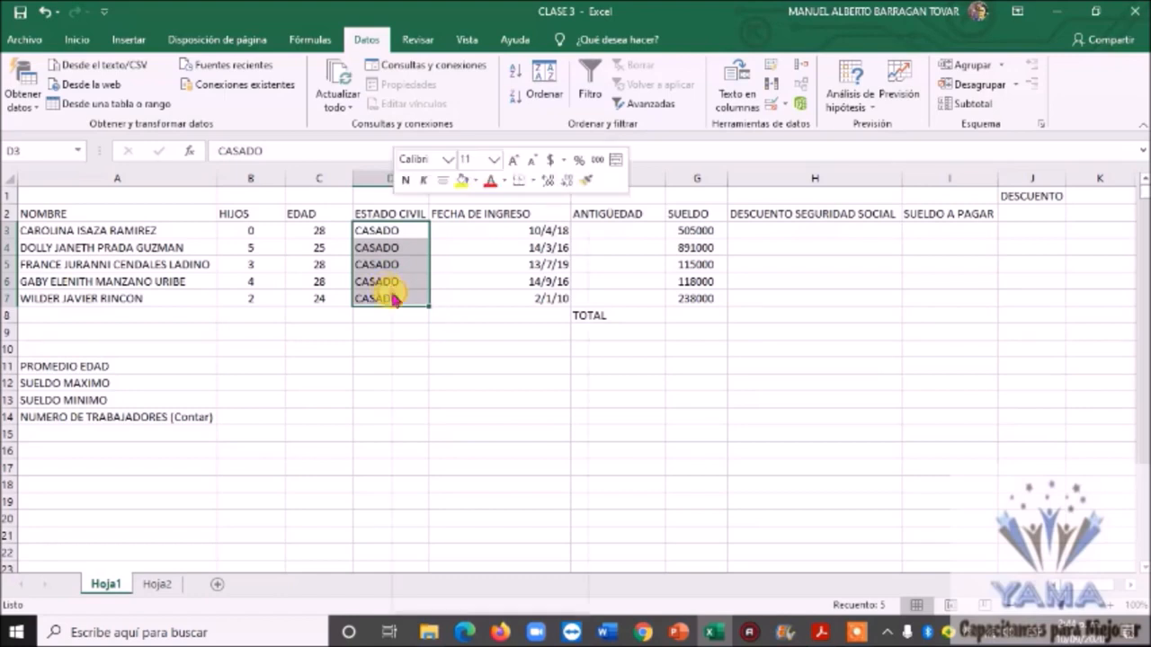
pyautogui.click(424, 389)
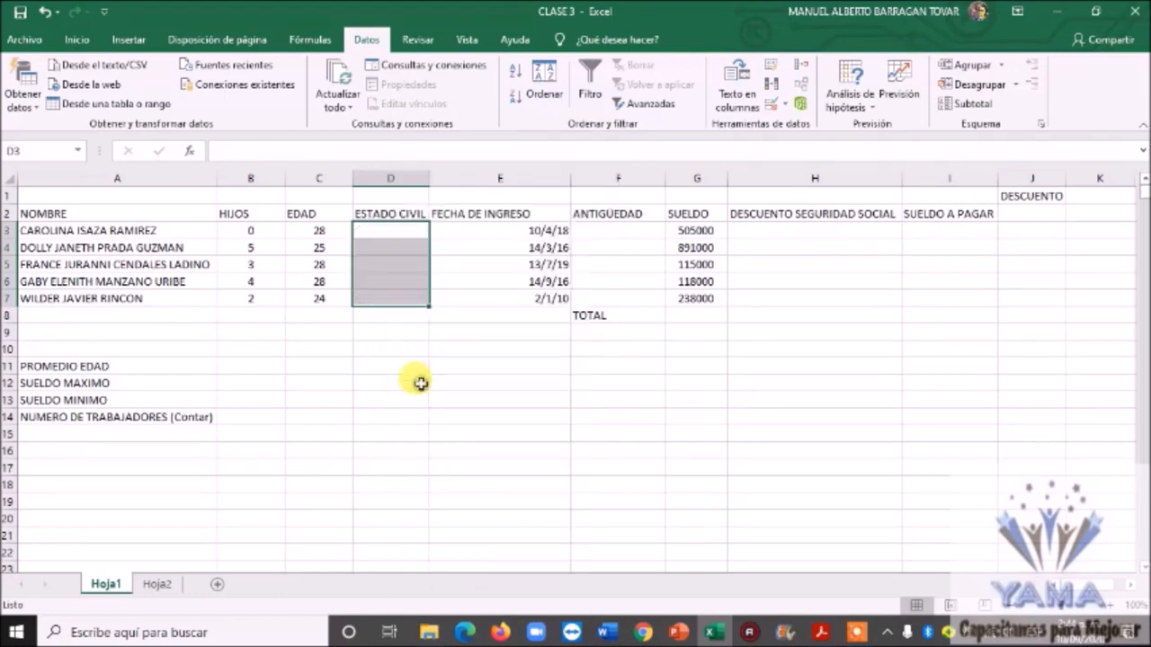
# Enter CASADO, SOLTERO, VIUDO, DIVORCIADO and UNION LIBRE in Hoja2 cells B1:B5, and autofit the width of column B.
pyautogui.click(155, 589)
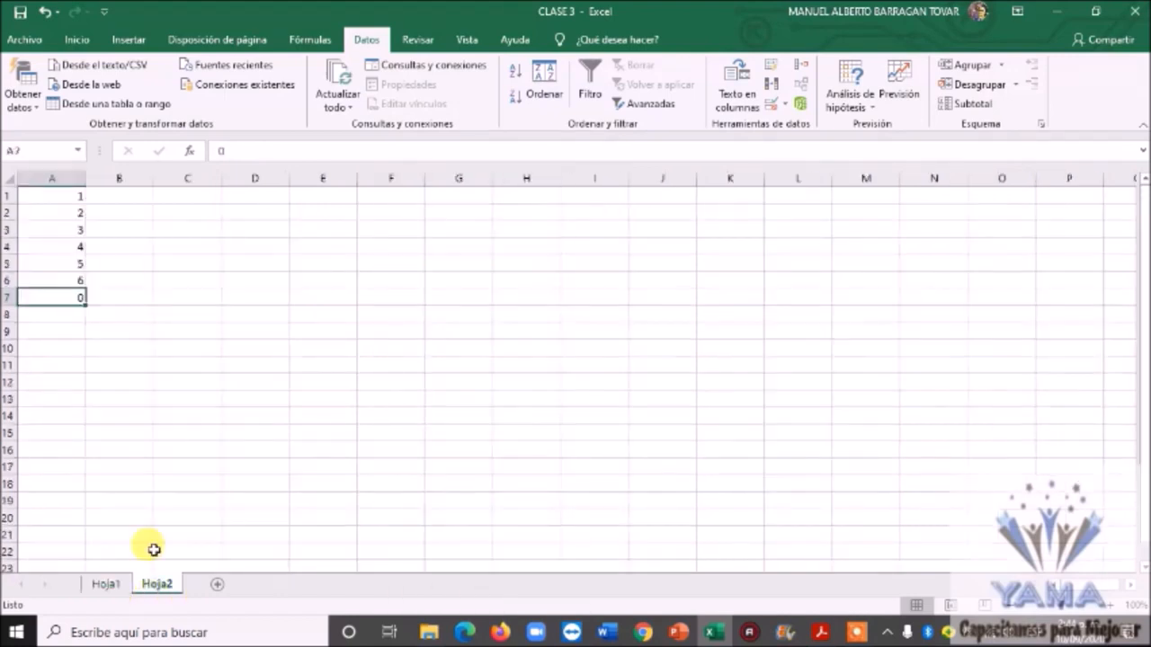
pyautogui.click(126, 196)
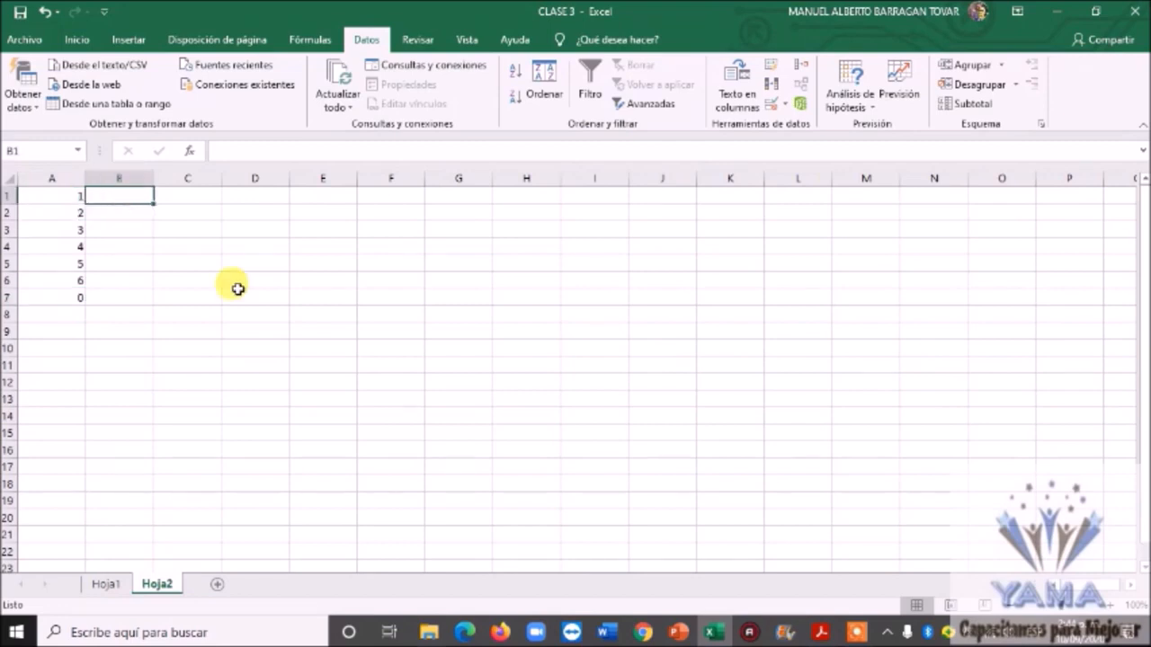
pyautogui.write('CASADO')
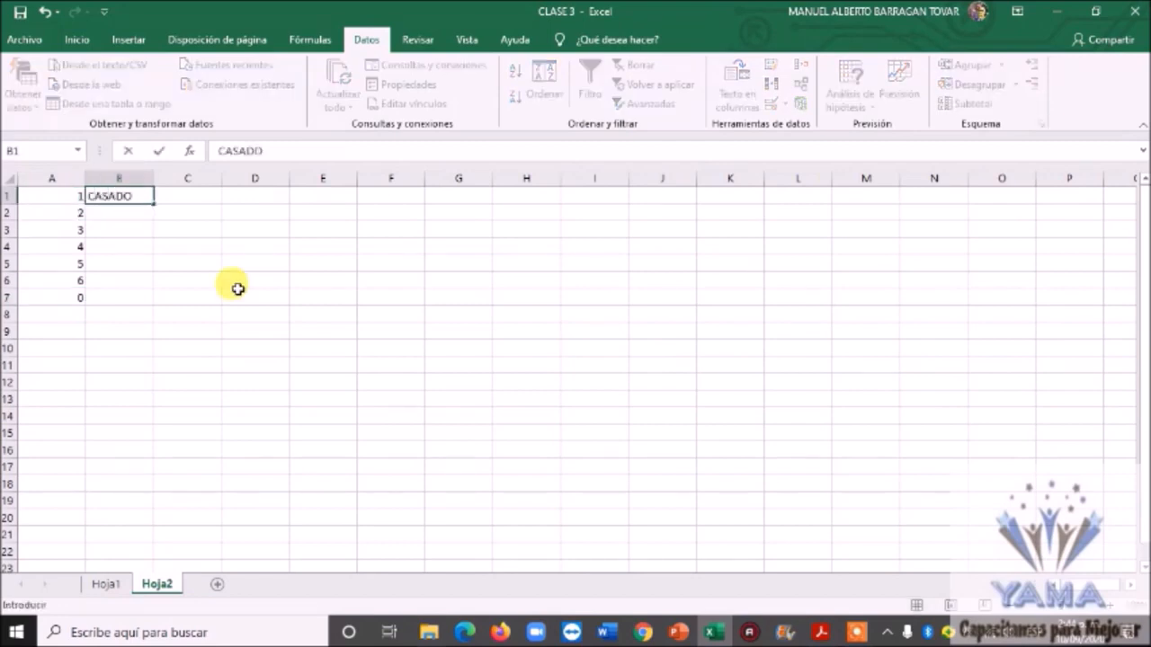
pyautogui.press('Return')
pyautogui.write('SOLTERO')
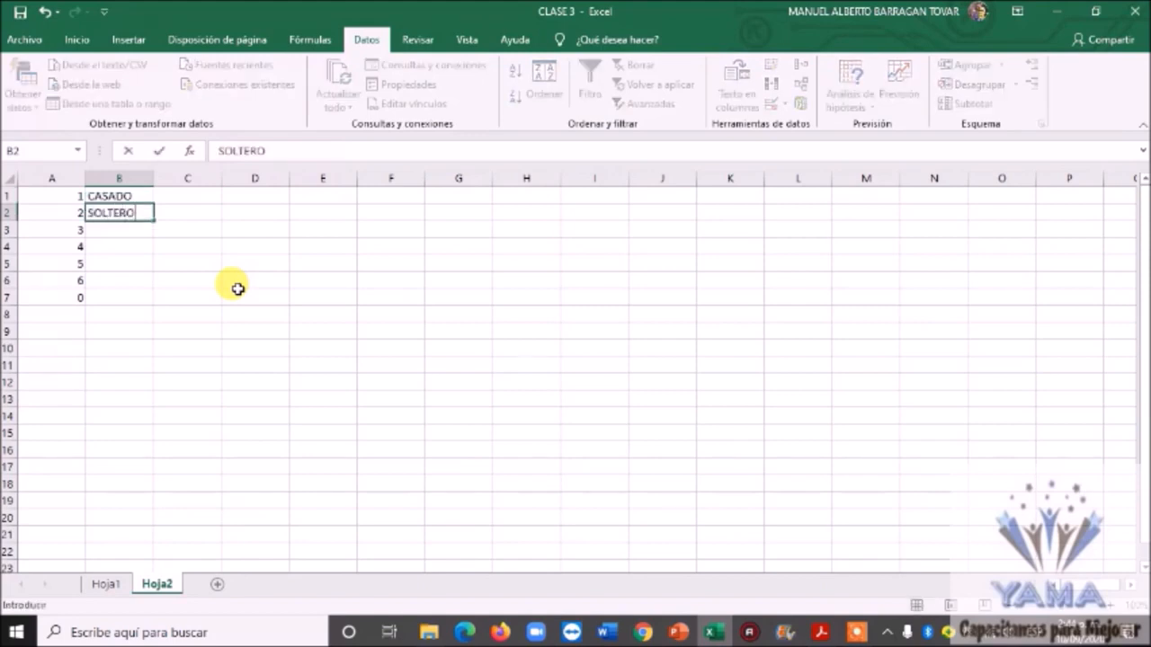
pyautogui.press('Return')
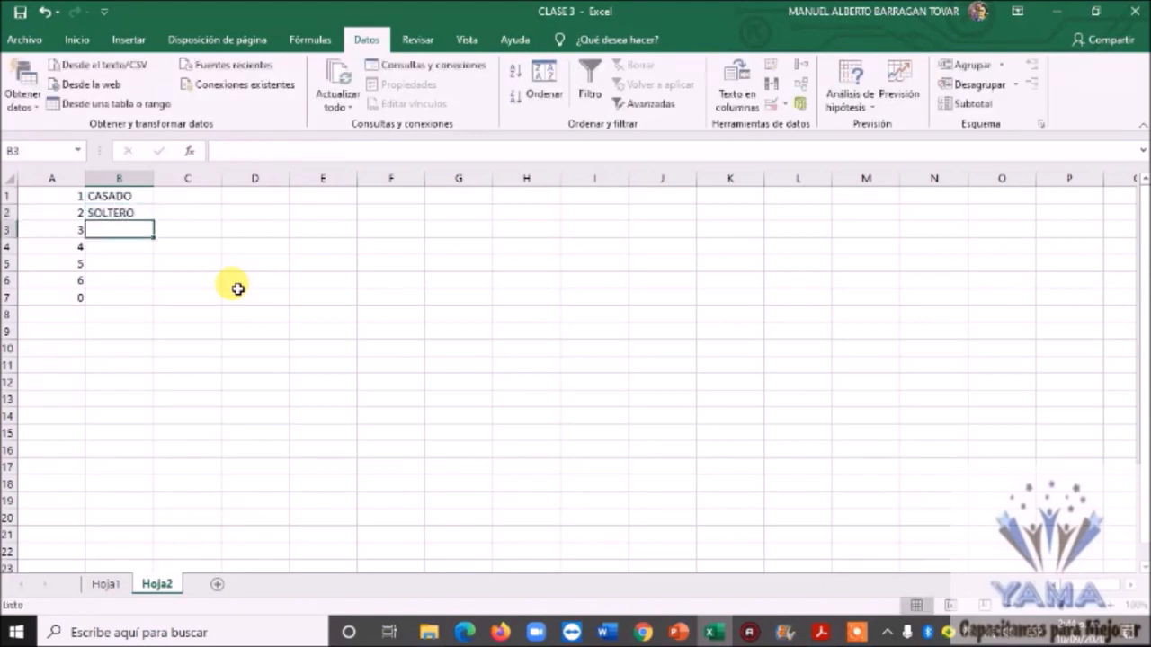
pyautogui.write('VIUDO')
pyautogui.press('Return')
pyautogui.write('DIV')
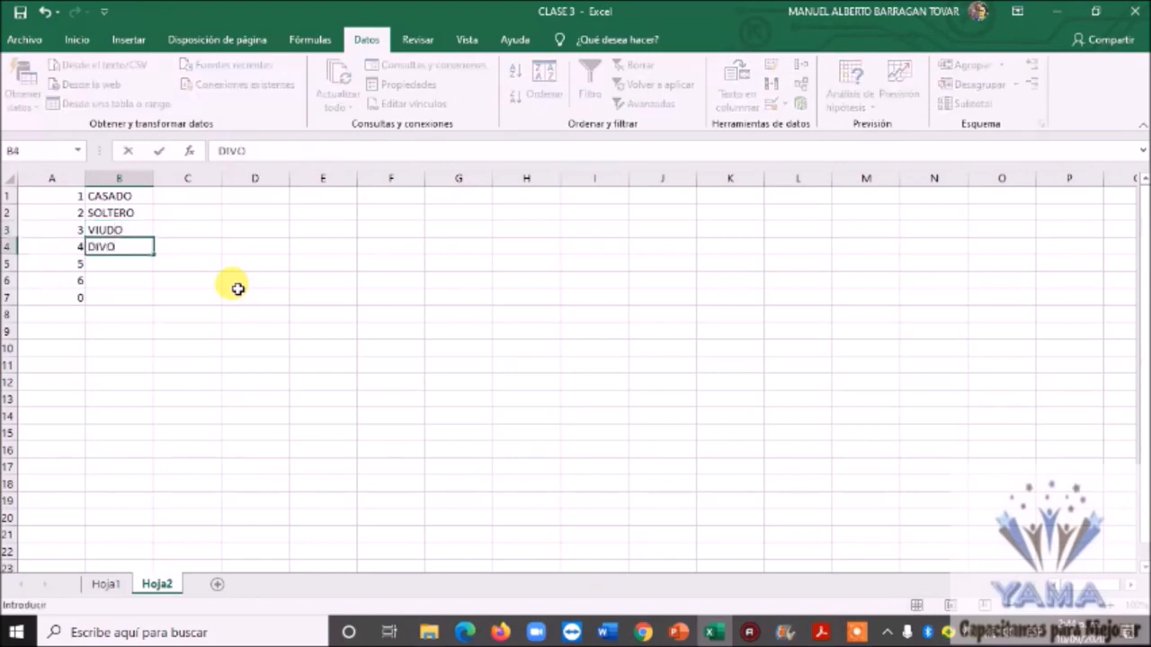
pyautogui.press('Return')
pyautogui.write('UNION LIBRE')
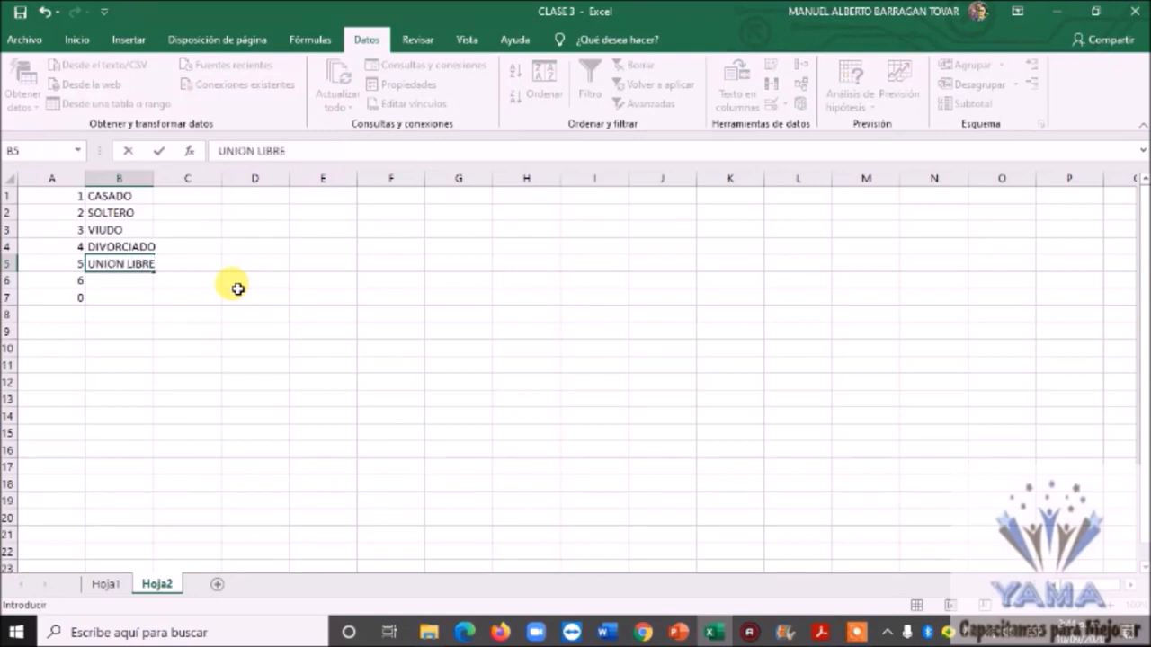
pyautogui.press('Return')
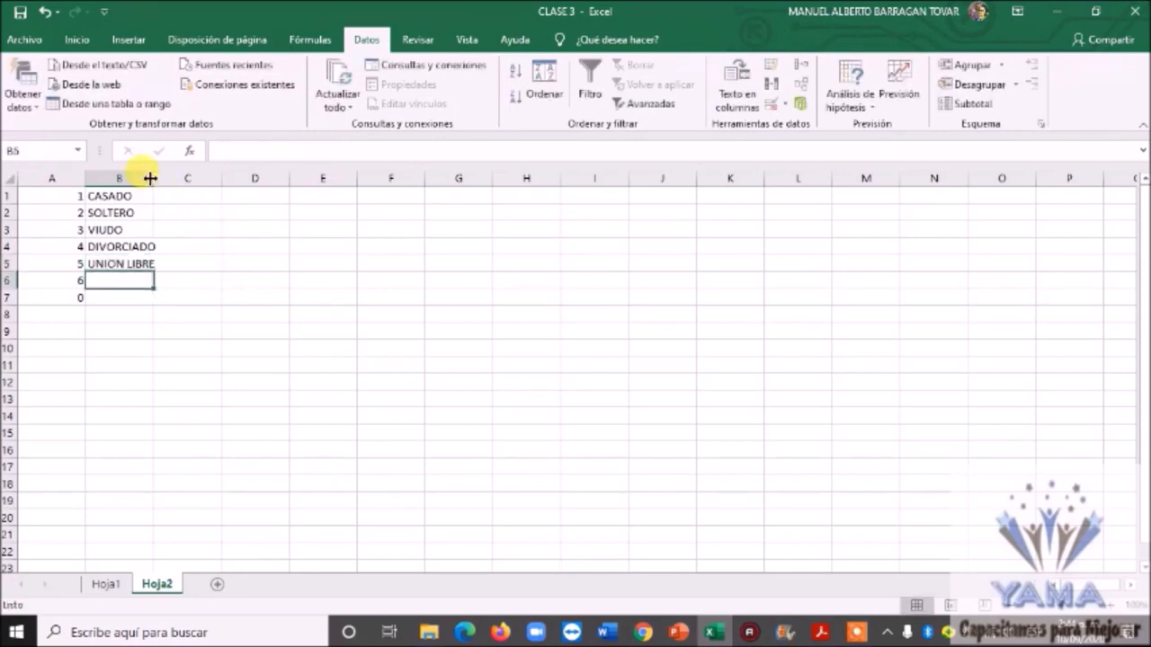
pyautogui.doubleClick(150, 178)
pyautogui.click(156, 302)
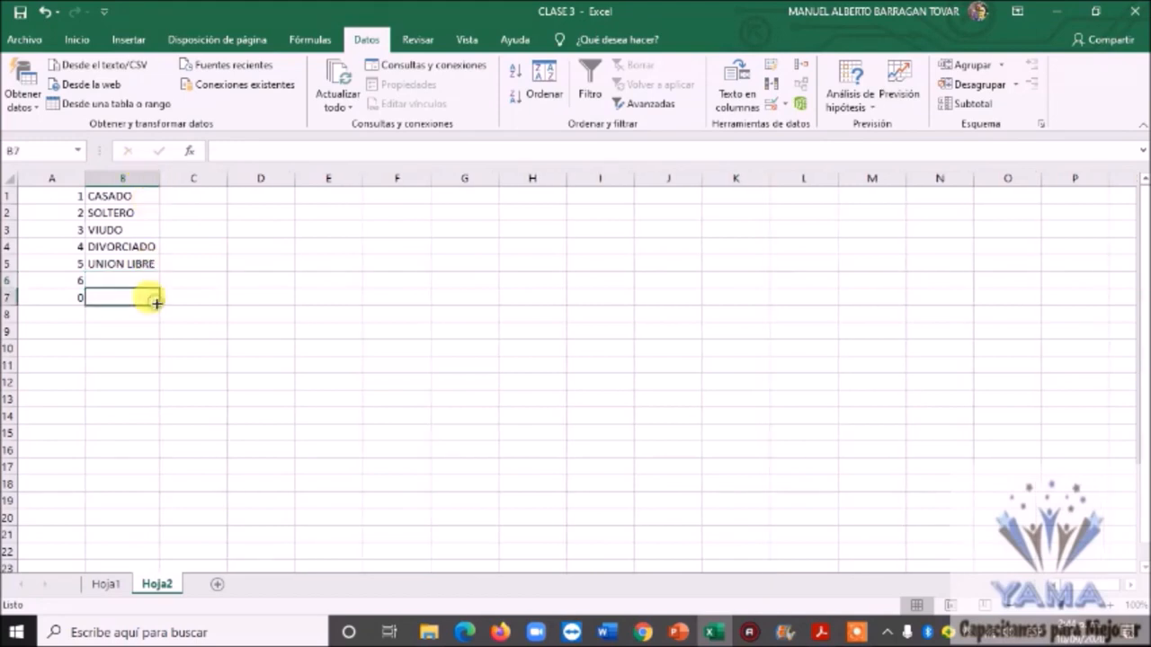
# Review the marital status entries in Hoja2 cells B1:B5.
pyautogui.click(136, 263)
pyautogui.click(134, 229)
pyautogui.click(126, 212)
pyautogui.click(123, 191)
pyautogui.click(125, 215)
pyautogui.click(119, 229)
pyautogui.click(123, 250)
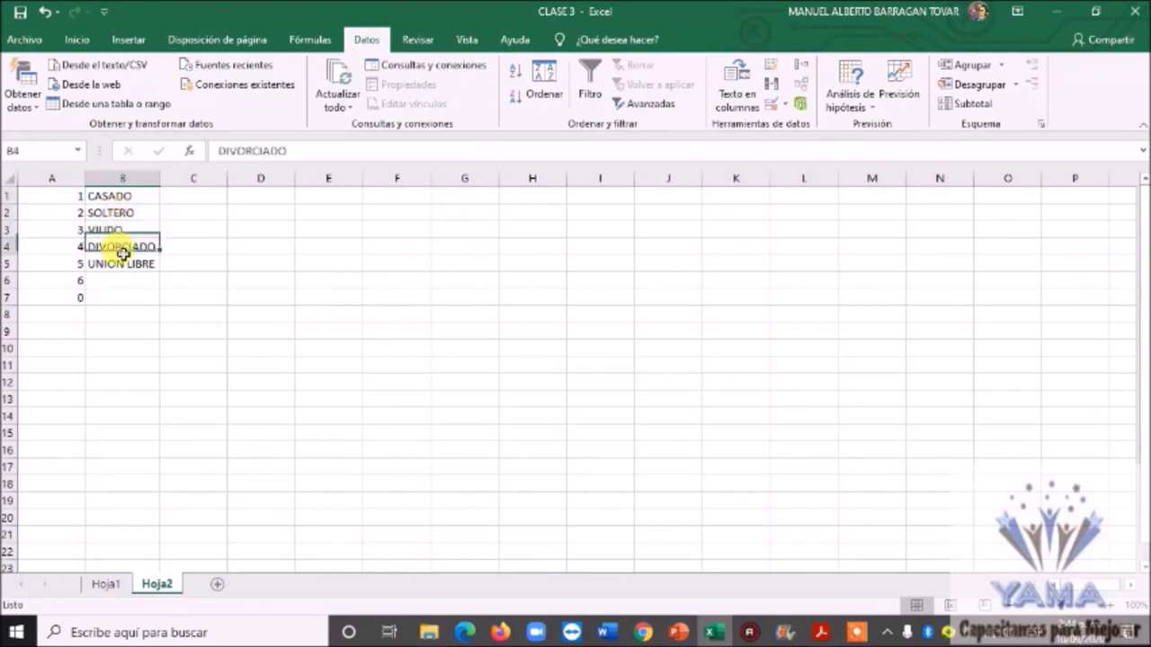
pyautogui.click(122, 266)
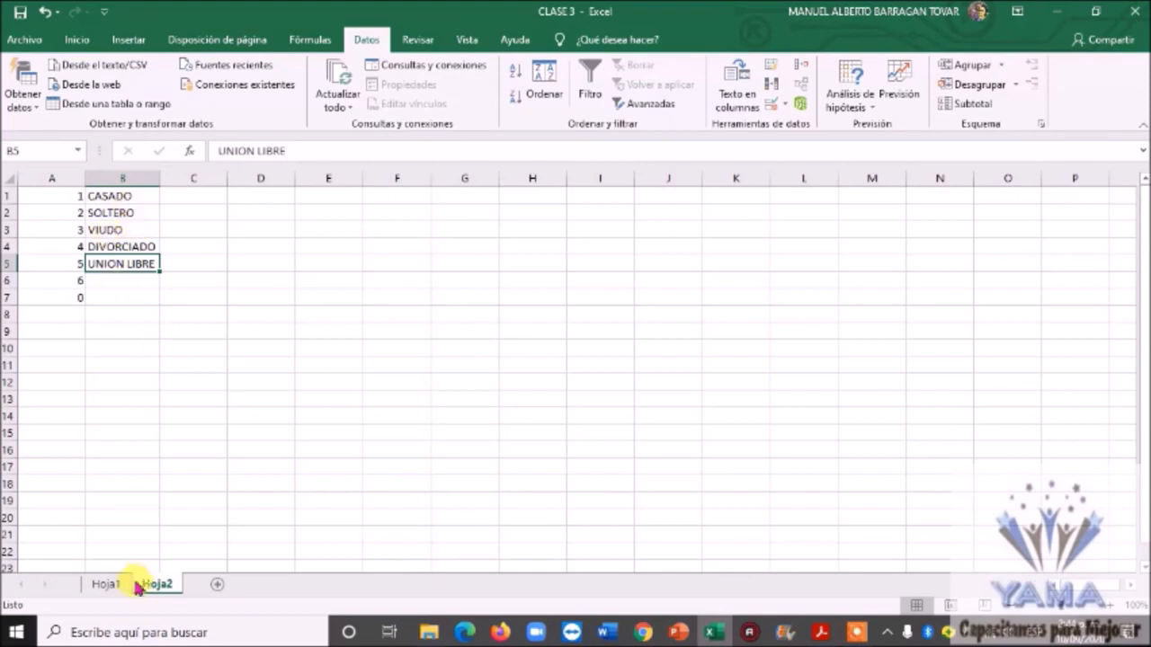
# Start a data validation rule for ESTADO CIVIL cells D3:D7 on Hoja1 with Lista as the allowed type.
pyautogui.click(106, 585)
pyautogui.click(372, 364)
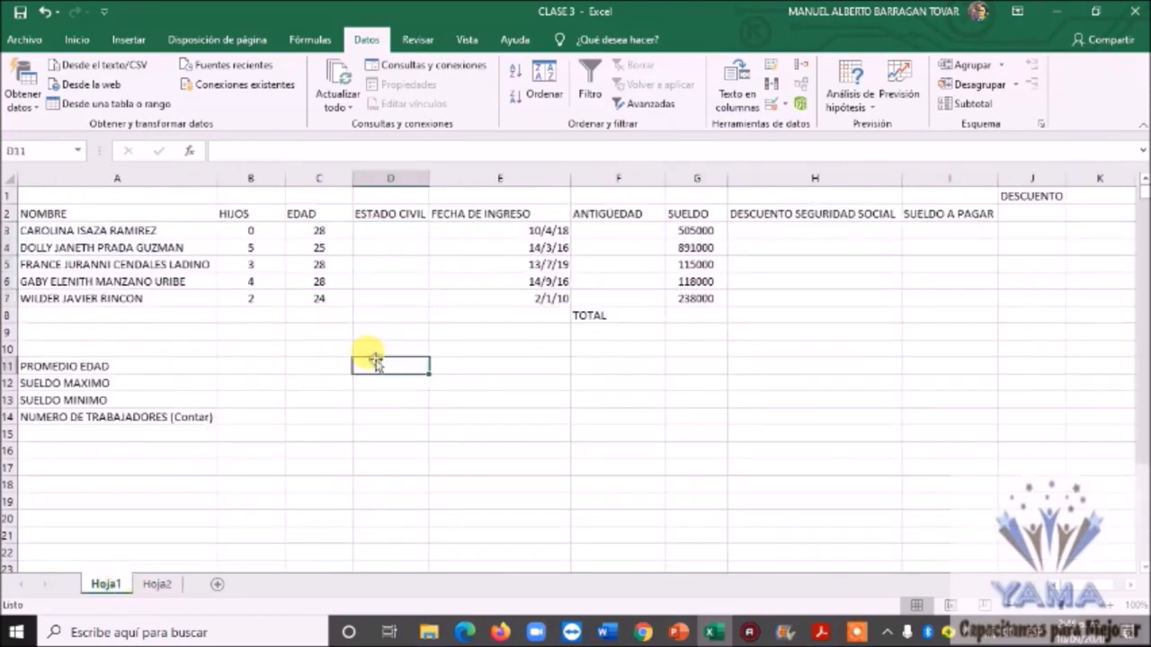
pyautogui.moveTo(390, 230); pyautogui.dragTo(388, 306)
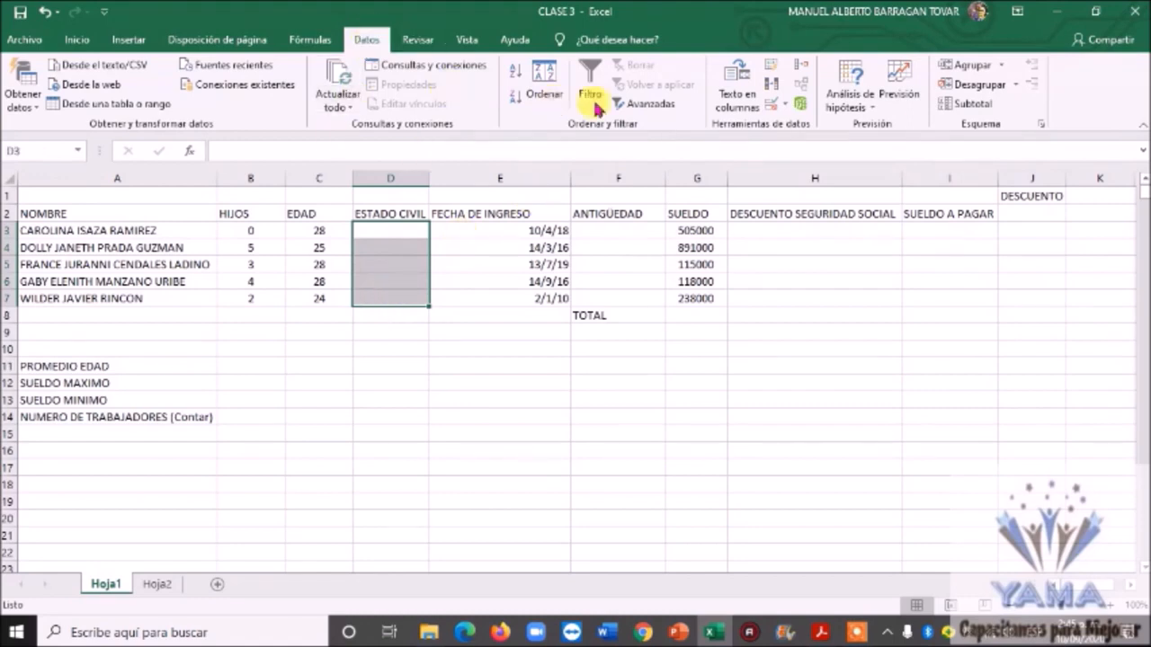
pyautogui.click(784, 107)
pyautogui.click(811, 131)
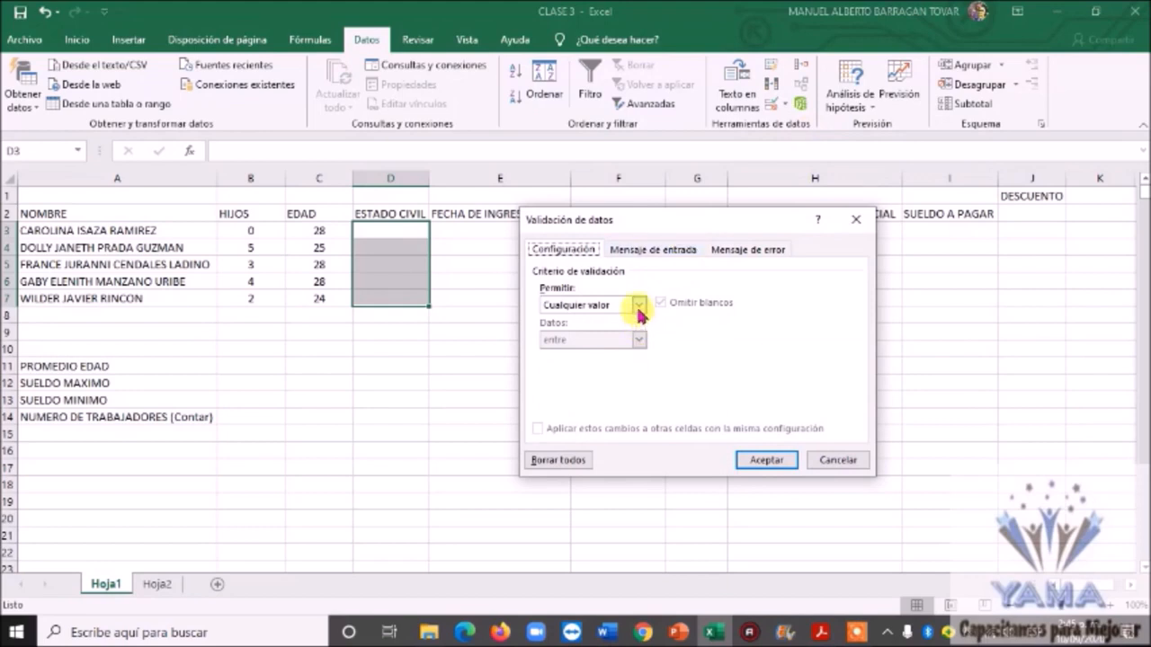
pyautogui.click(639, 305)
pyautogui.click(639, 307)
pyautogui.click(640, 308)
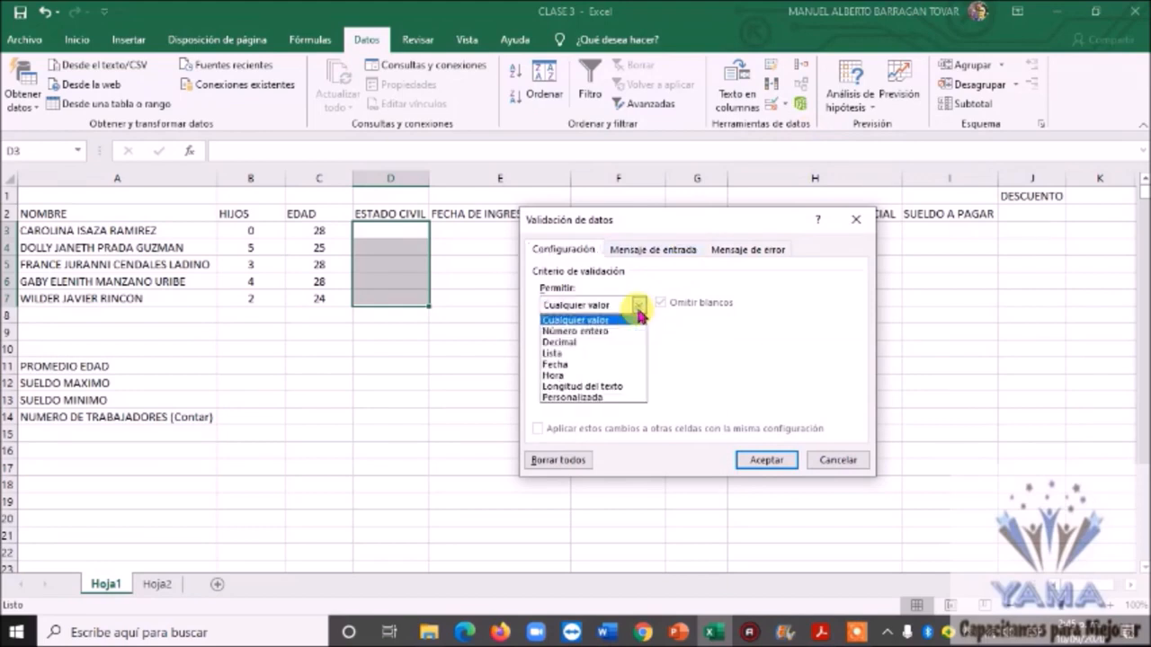
pyautogui.click(620, 354)
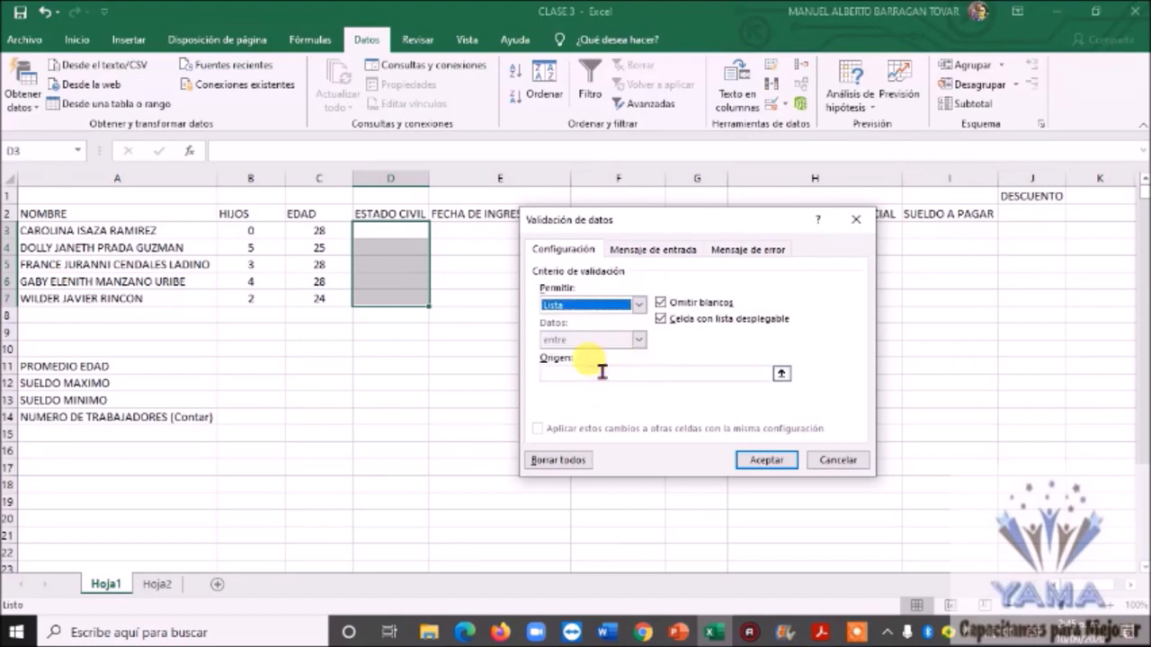
# Set the list source to =Hoja2!$B$1:$B$5 and apply the validation rule.
pyautogui.click(602, 371)
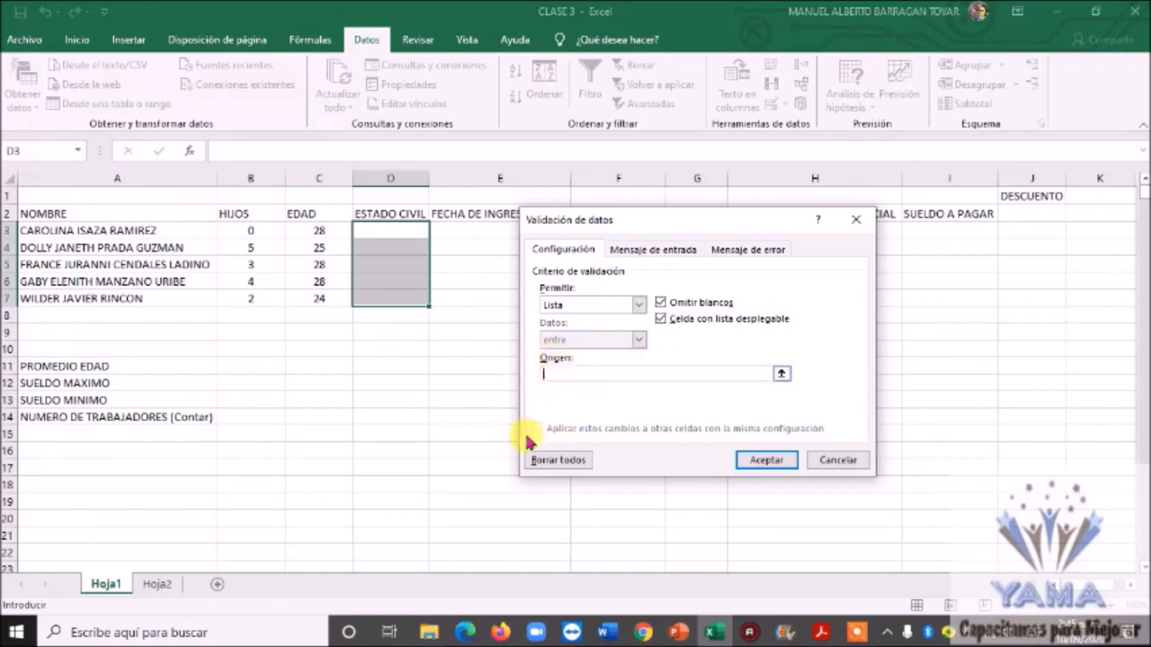
pyautogui.click(170, 590)
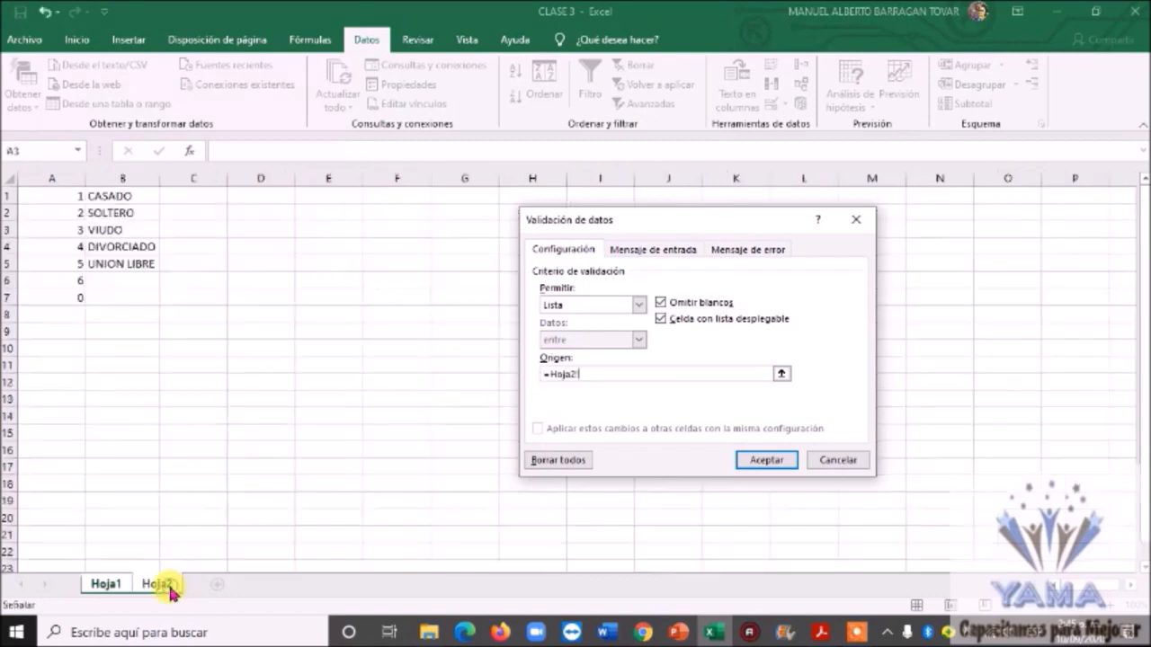
pyautogui.moveTo(135, 194); pyautogui.dragTo(133, 261)
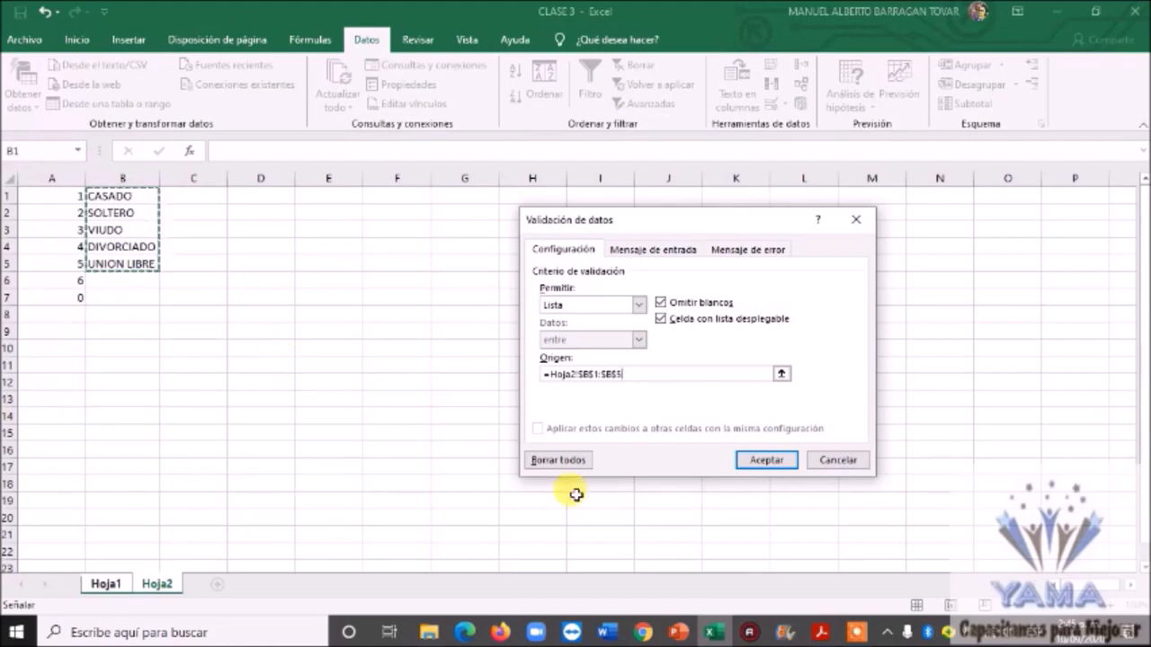
pyautogui.click(764, 461)
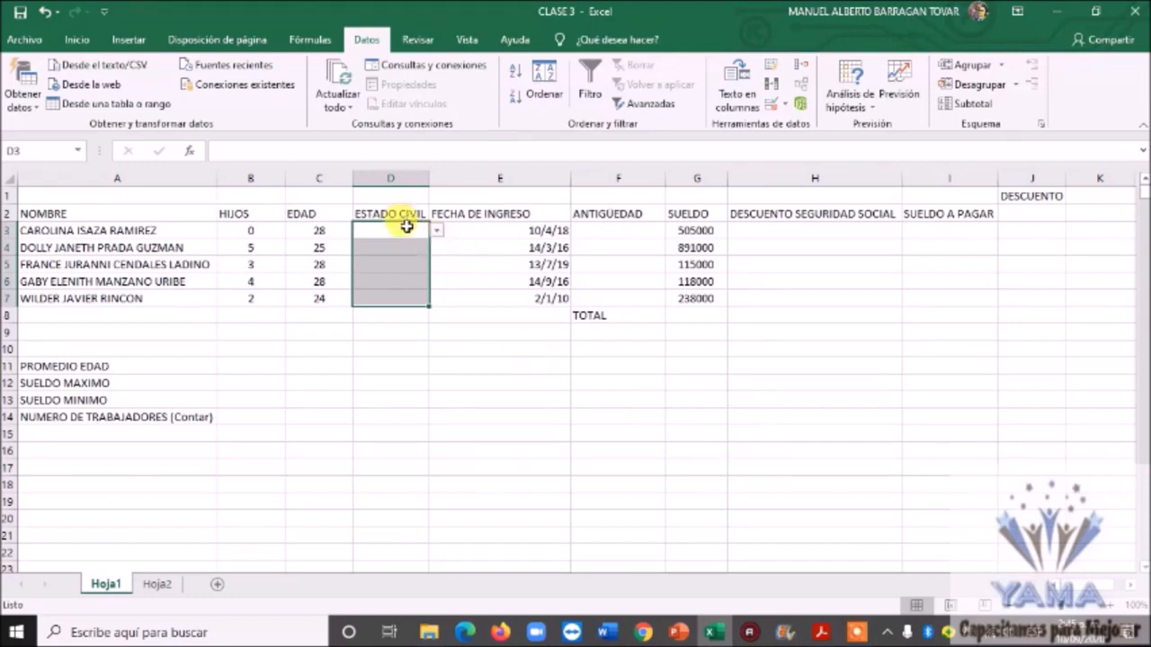
# Check each ESTADO CIVIL cell in D3:D7 for its drop-down arrow.
pyautogui.click(446, 247)
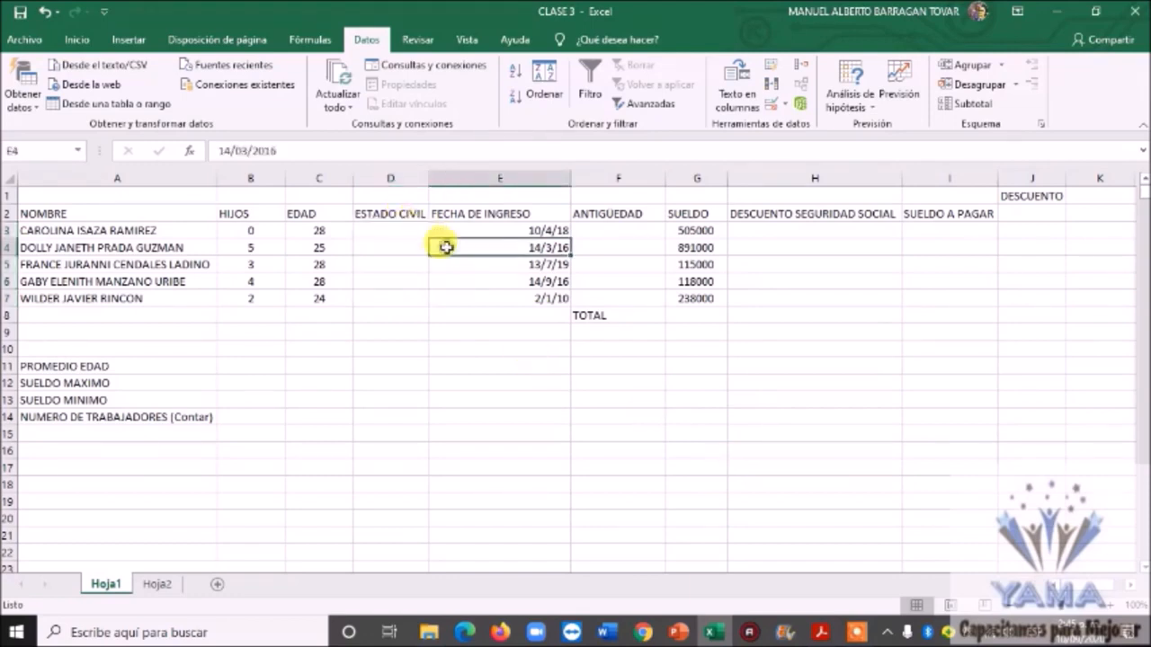
pyautogui.click(401, 231)
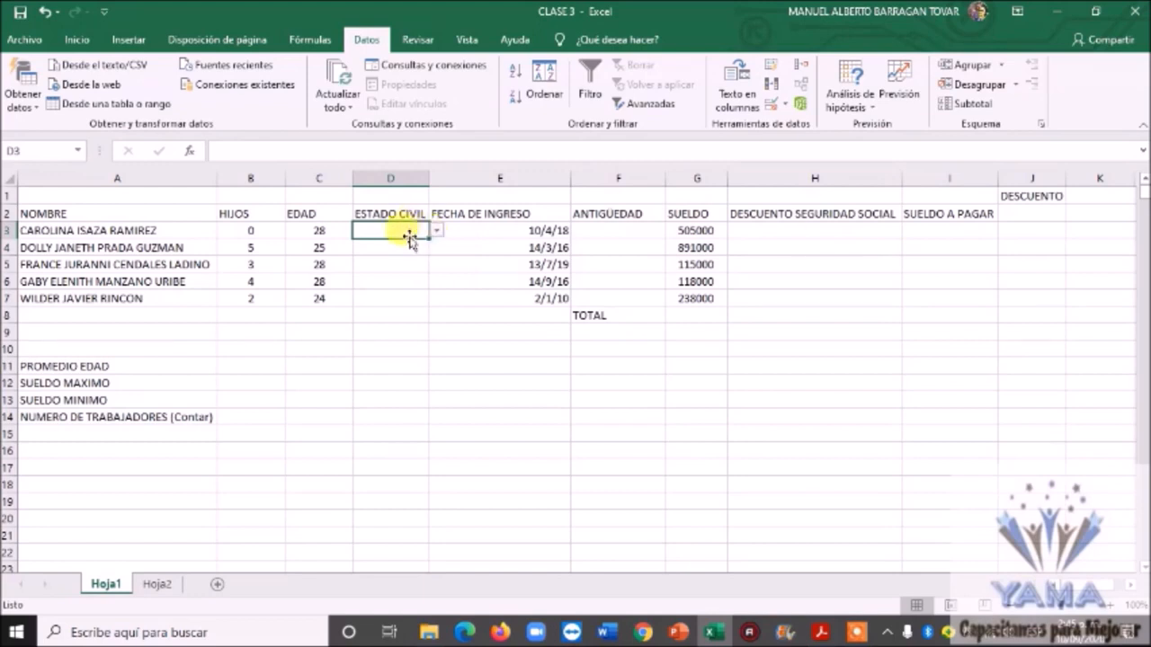
pyautogui.click(414, 245)
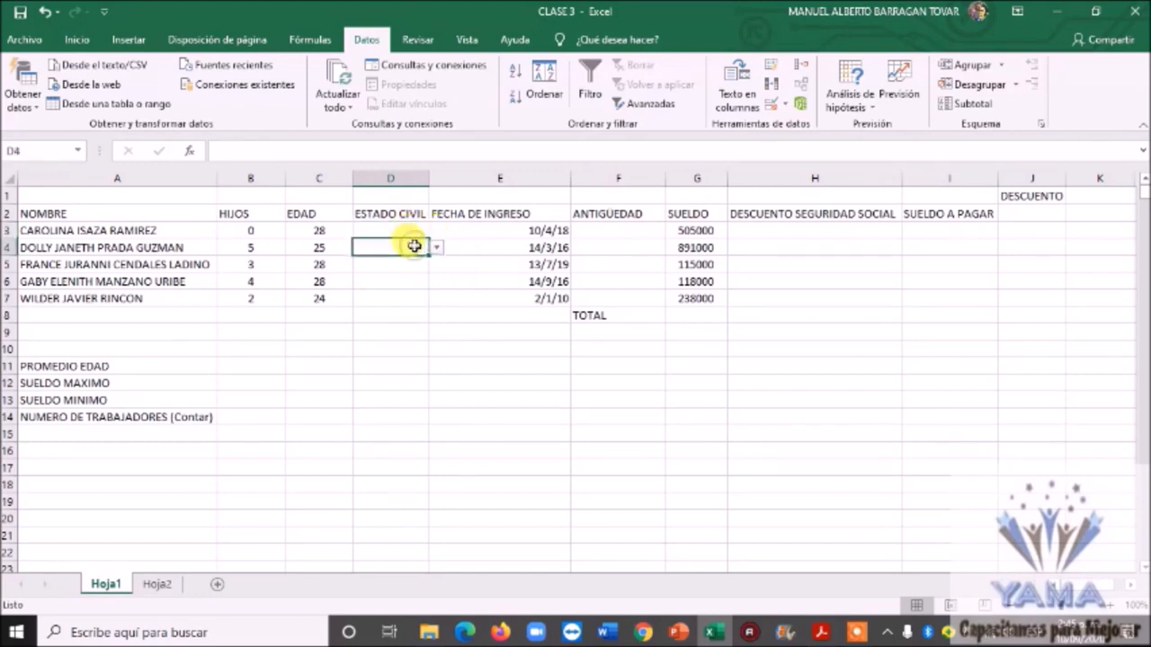
pyautogui.click(410, 264)
pyautogui.click(411, 282)
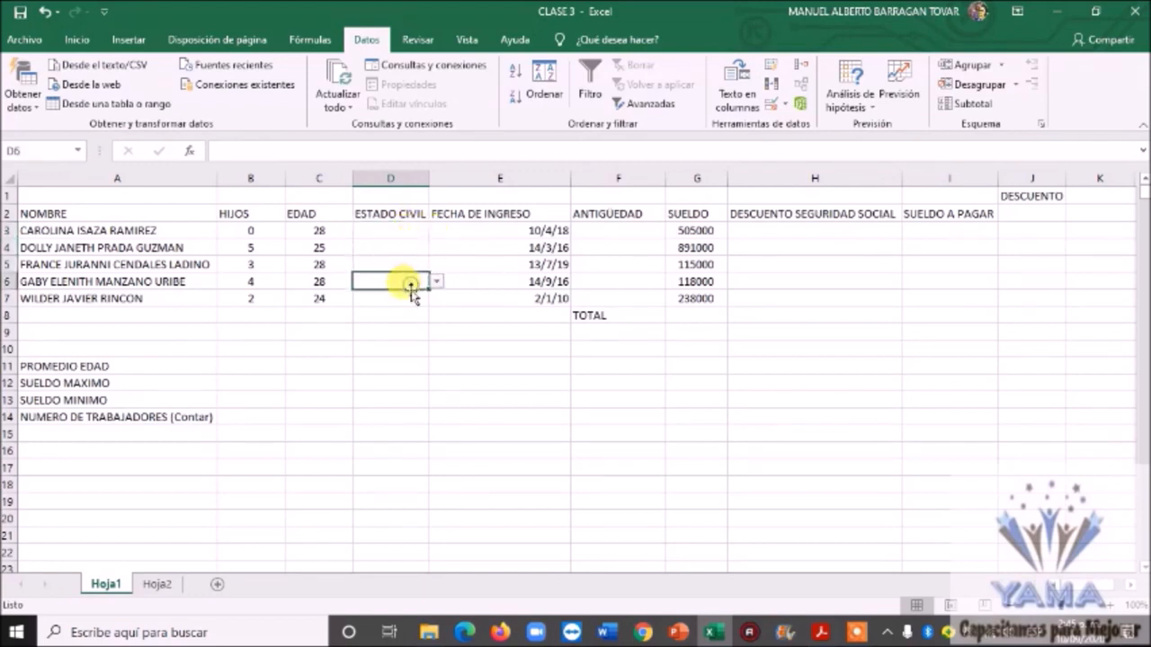
pyautogui.click(410, 299)
# Choose CASADO in ESTADO CIVIL cell D3 and SOLTERO in D4 from their drop-down lists.
pyautogui.click(410, 231)
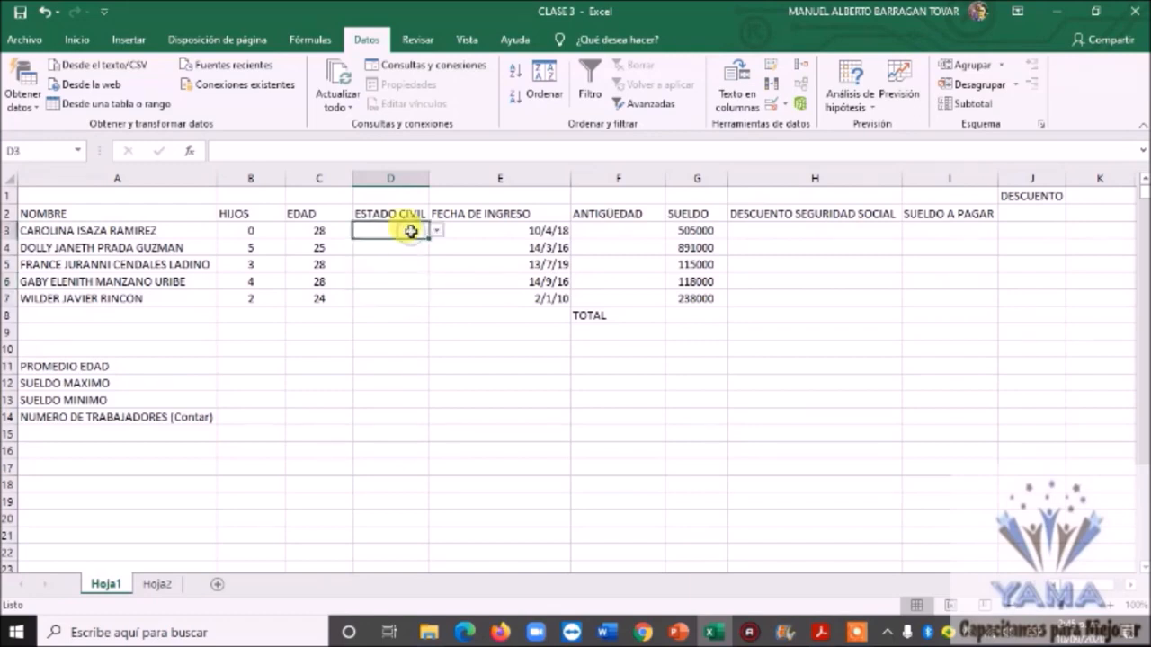
pyautogui.click(436, 231)
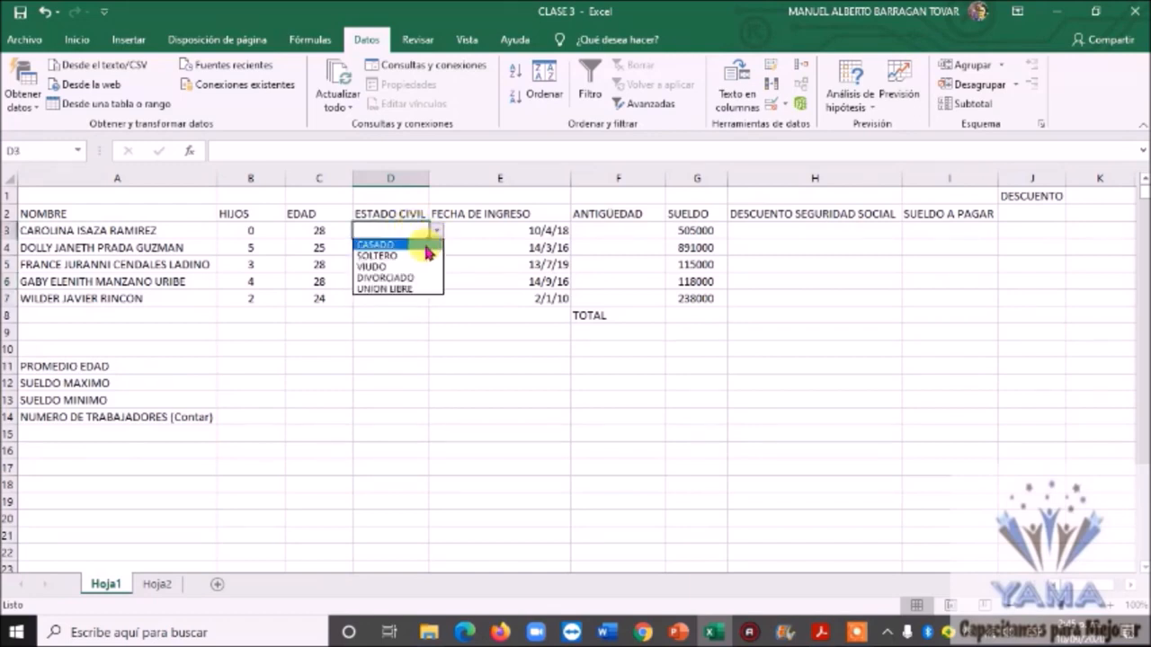
pyautogui.click(423, 244)
pyautogui.click(424, 247)
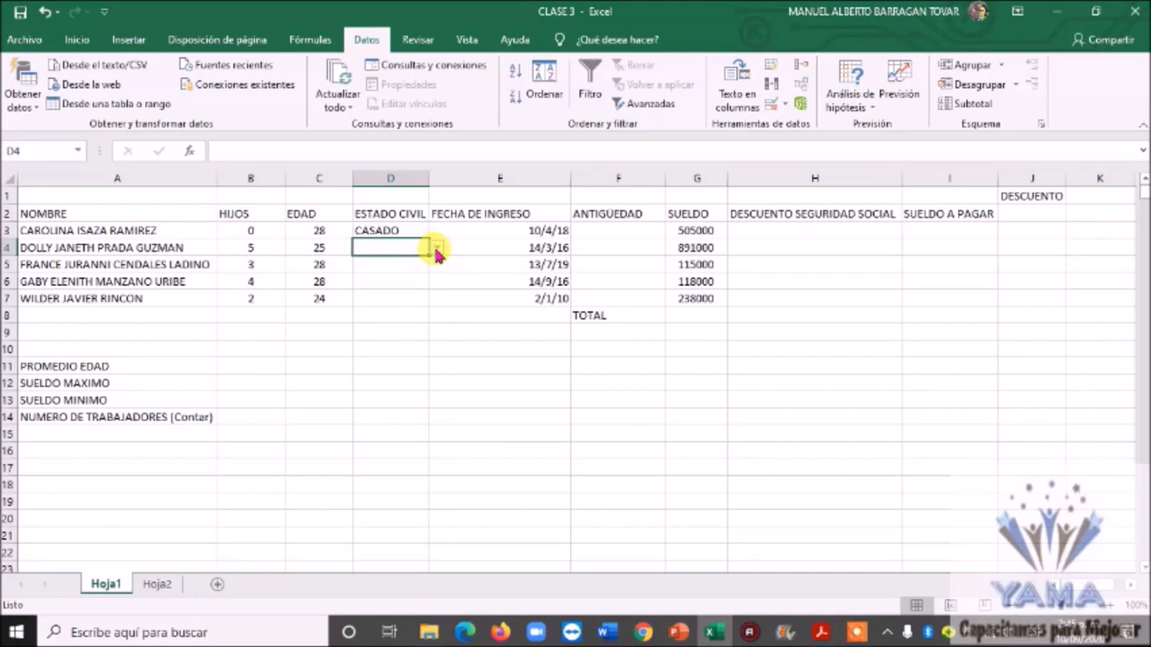
pyautogui.click(437, 249)
pyautogui.click(419, 271)
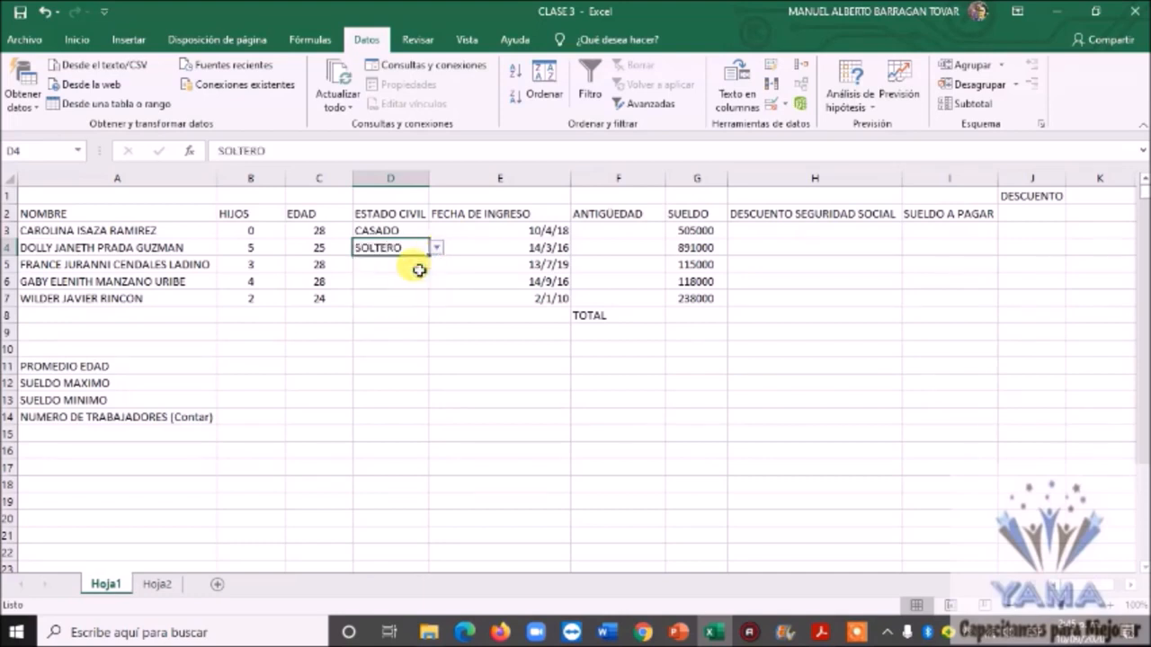
# Choose VIUDO in ESTADO CIVIL cell D5, DIVORCIADO in D6 and UNION LIBRE in D7 from their drop-down lists.
pyautogui.click(404, 268)
pyautogui.click(436, 266)
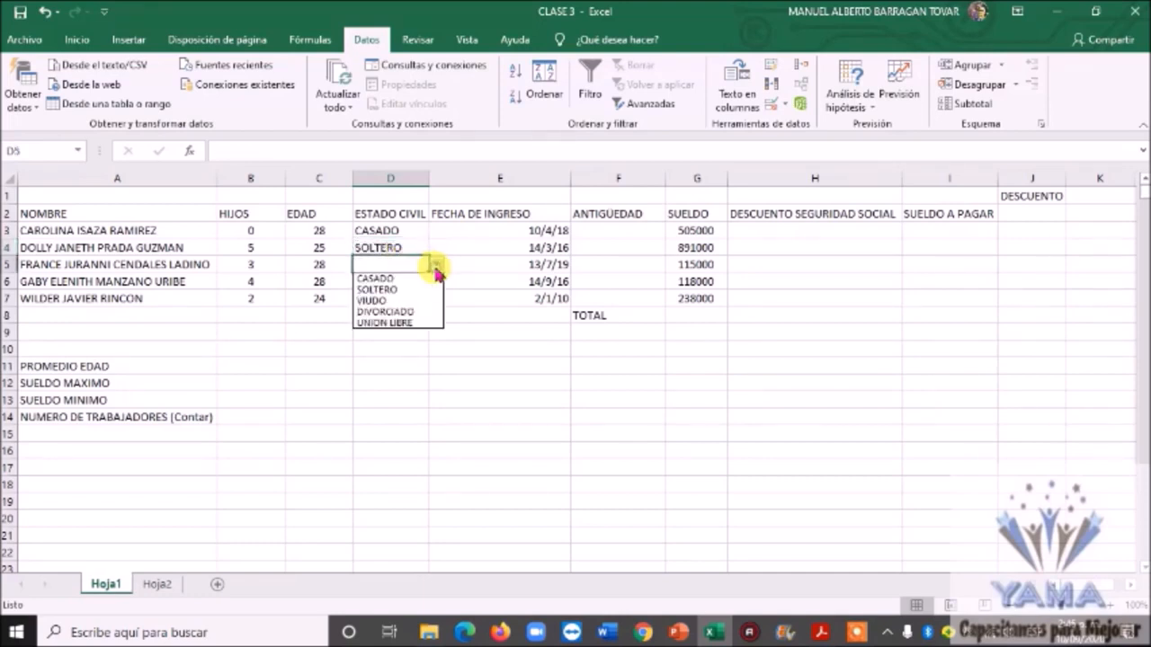
pyautogui.click(405, 300)
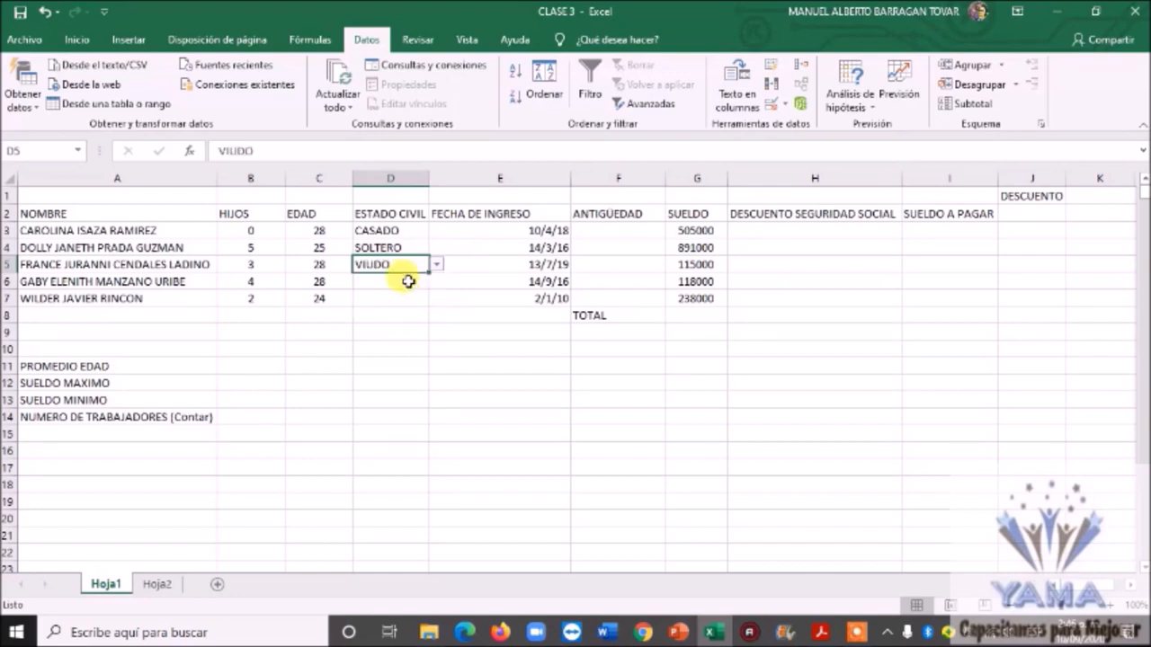
pyautogui.click(408, 281)
pyautogui.click(436, 281)
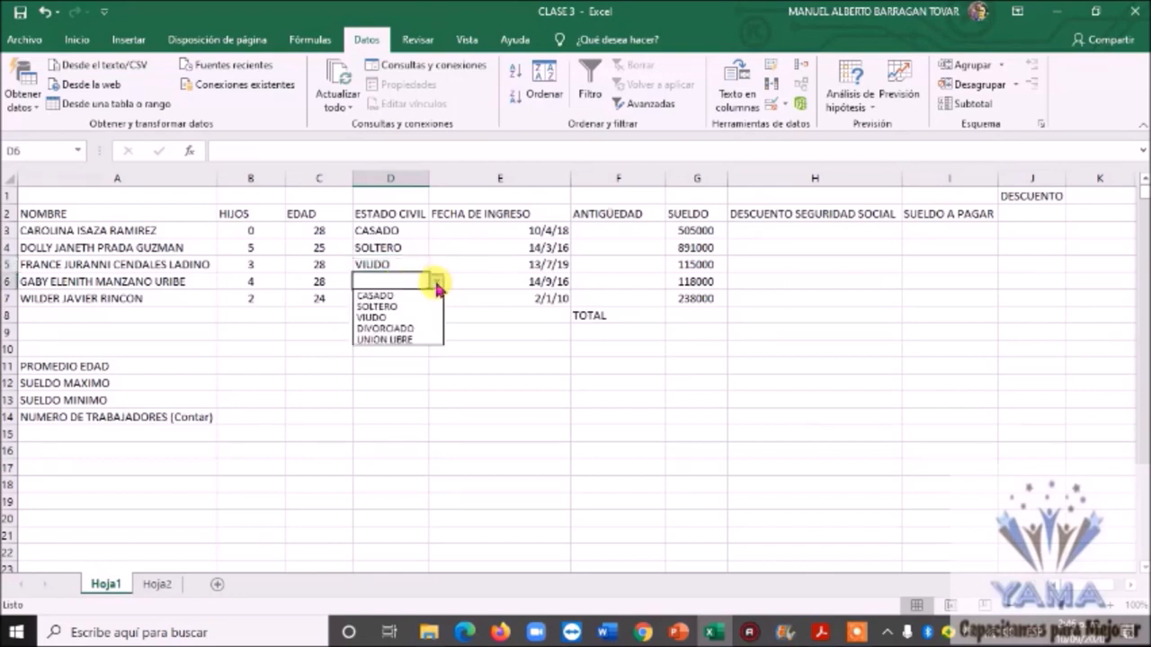
pyautogui.click(415, 331)
pyautogui.click(409, 300)
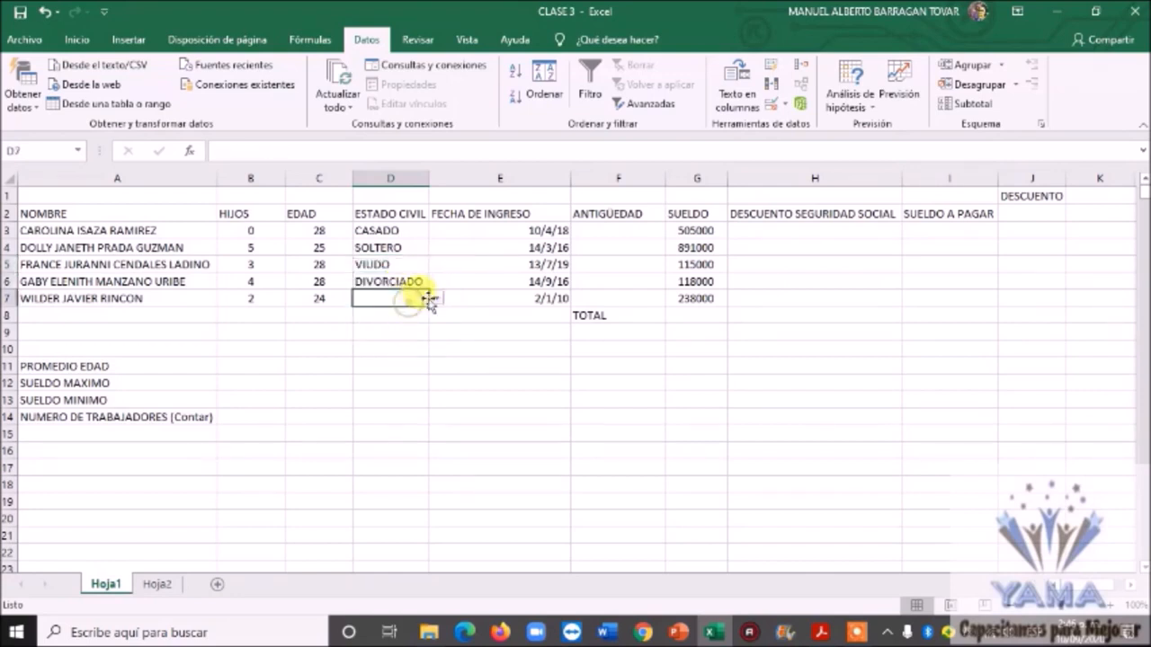
pyautogui.click(436, 300)
pyautogui.click(403, 356)
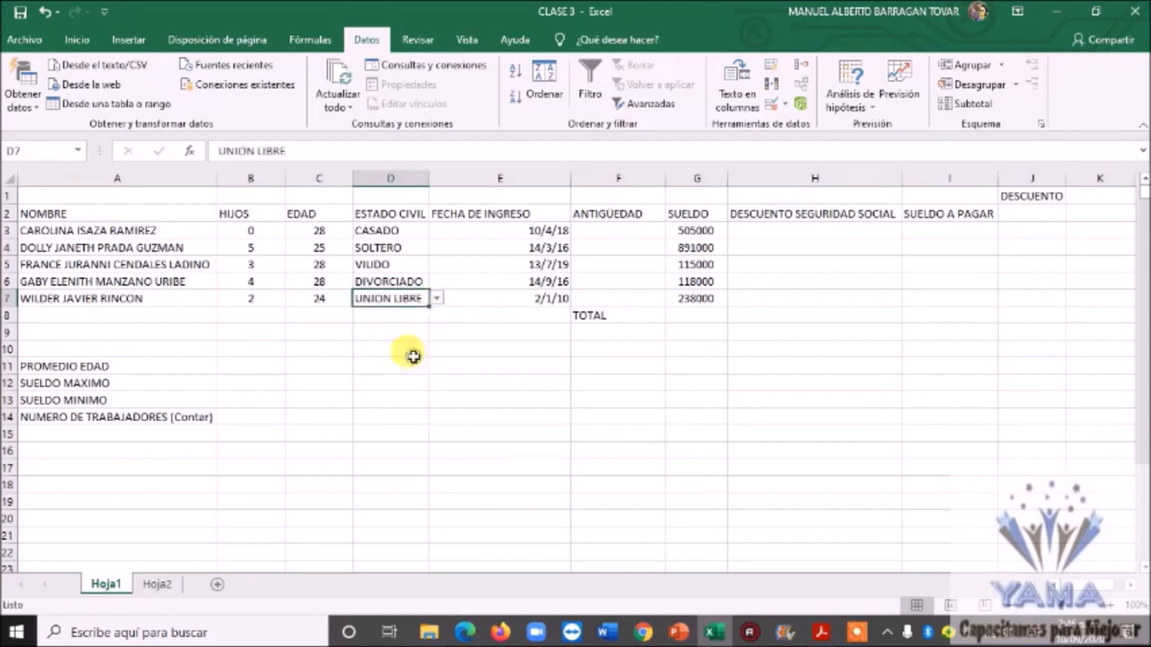
pyautogui.click(453, 354)
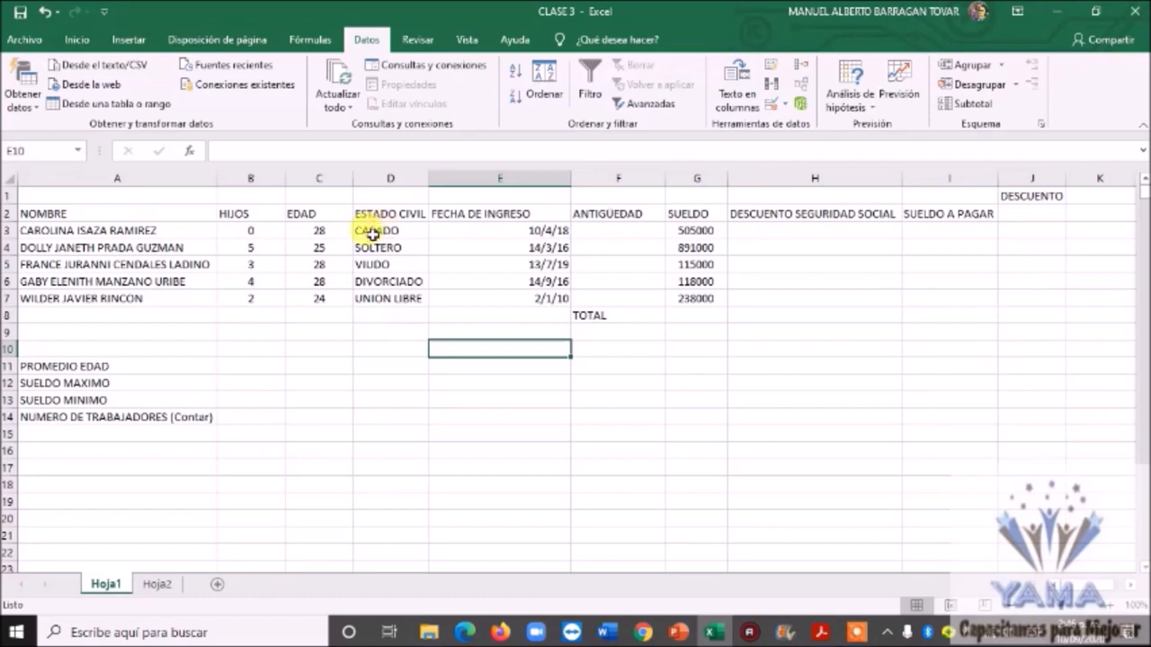
pyautogui.click(412, 297)
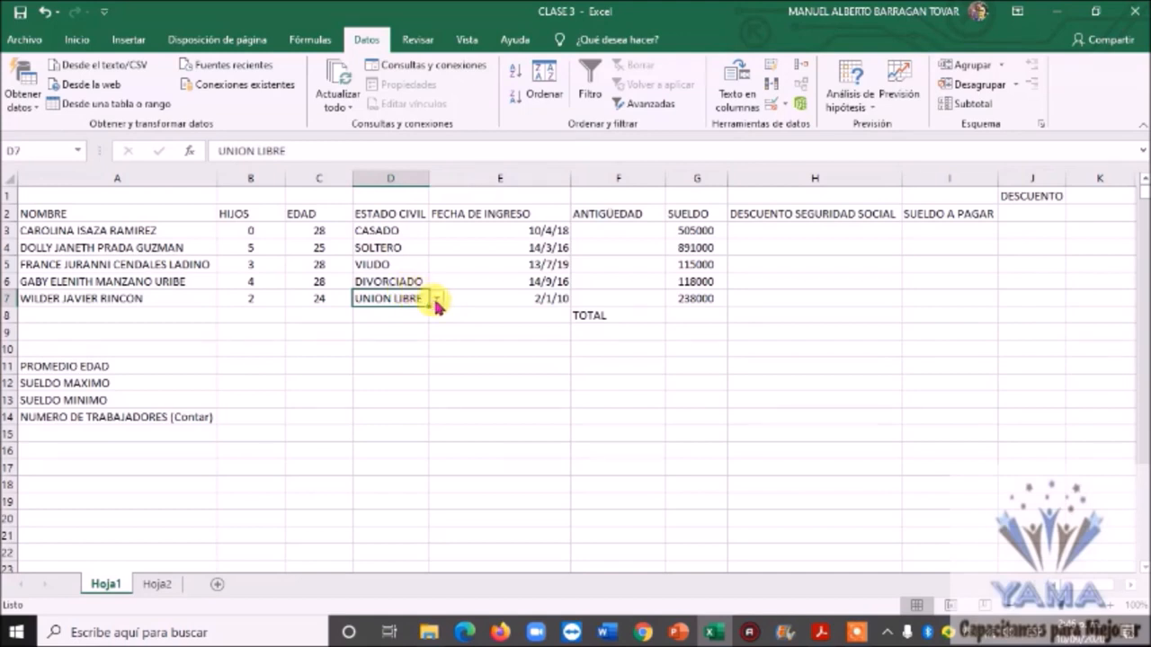
pyautogui.click(398, 315)
# Give cell D3's validation rule an input message titled ESTADO CIVIL with the text "Ingrese el estdo civil del trabajador".
pyautogui.click(376, 230)
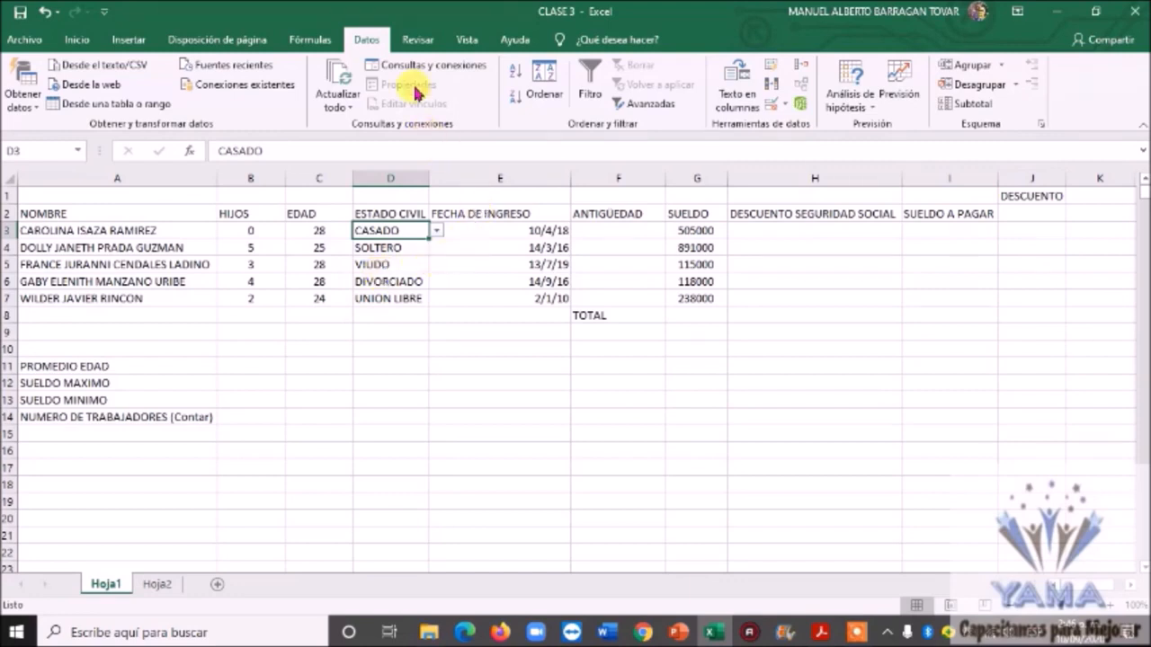
pyautogui.click(787, 110)
pyautogui.click(791, 125)
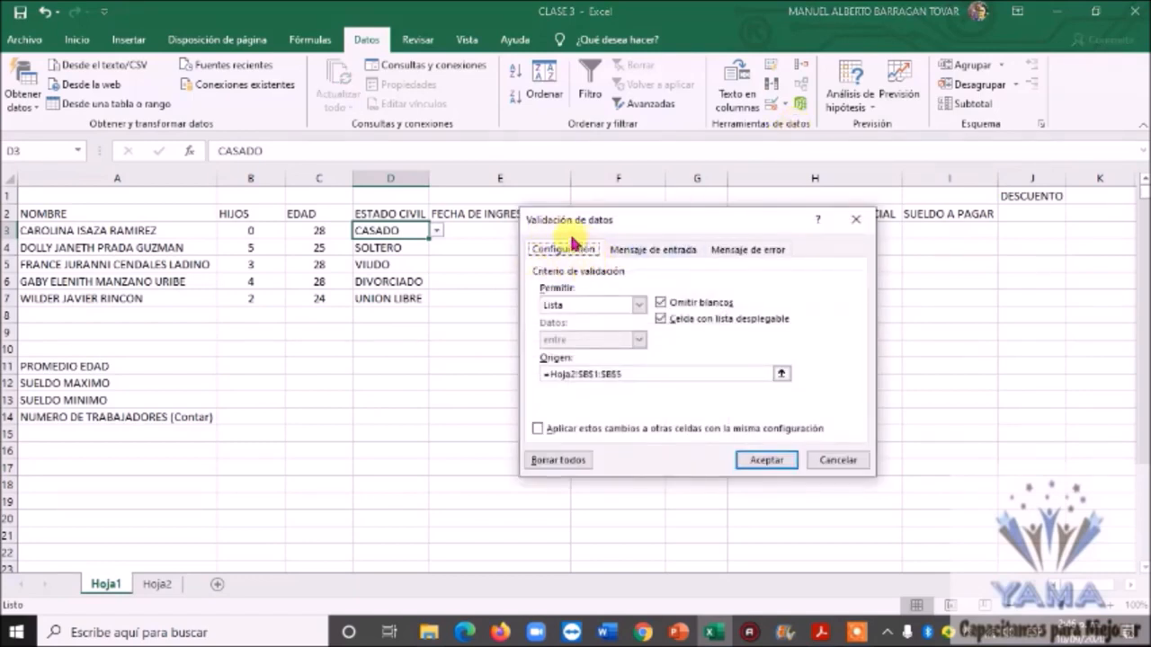
pyautogui.click(667, 251)
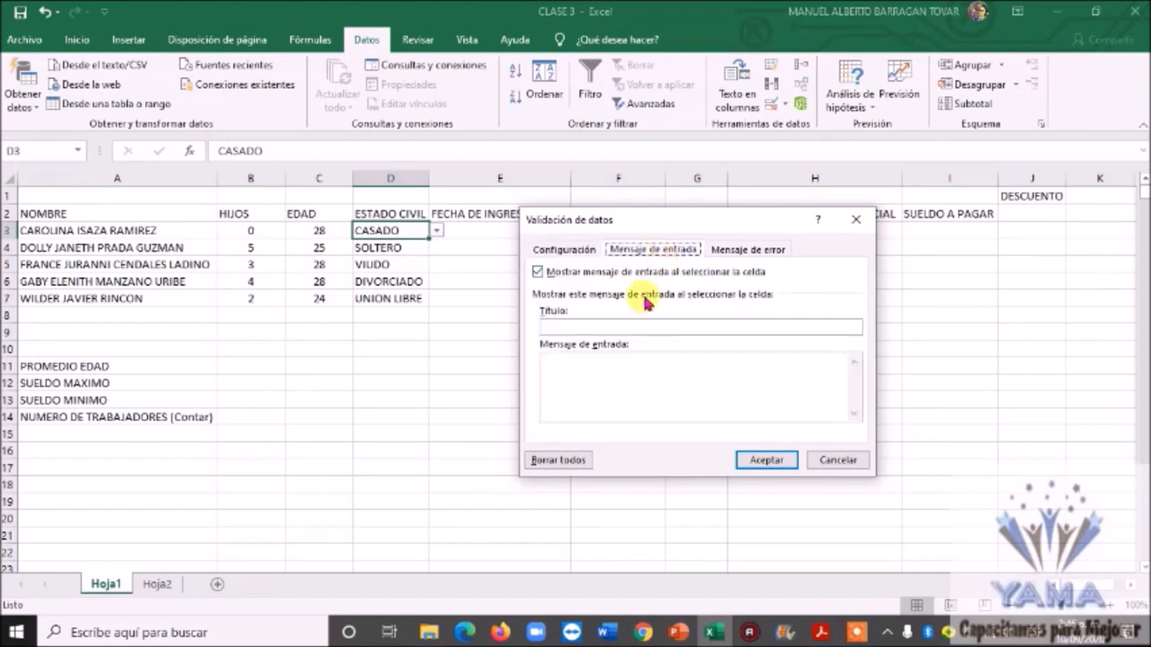
pyautogui.click(607, 326)
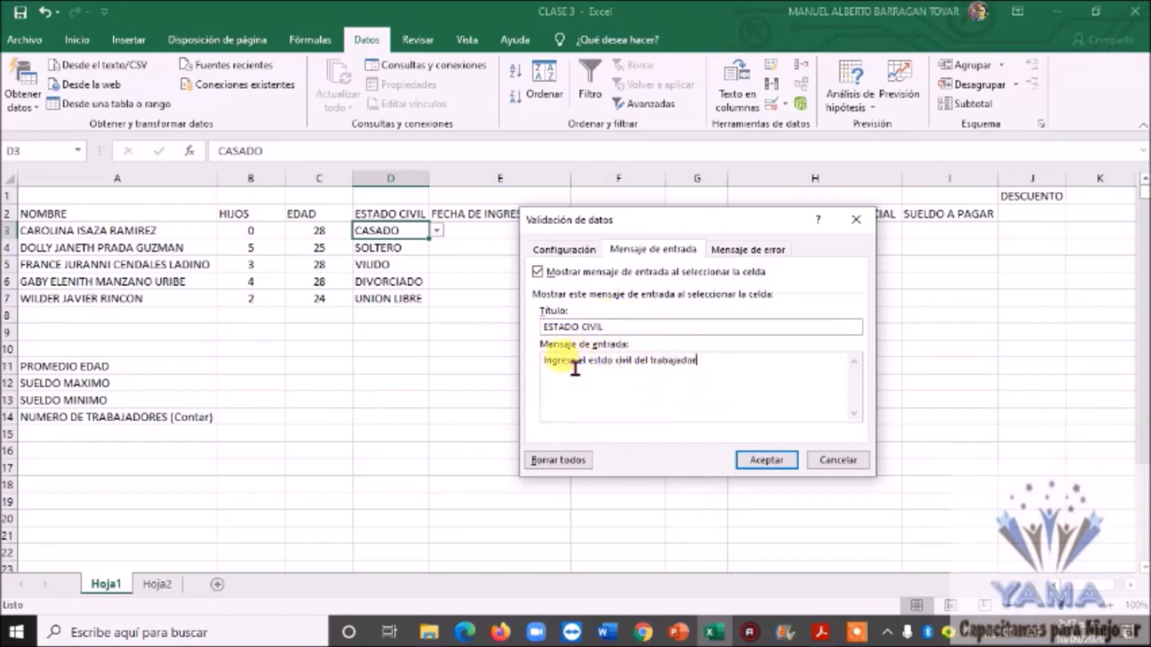
# Add an Alto-style error message titled ESTADO CIVIL with the text "Este no es un estado civil posible" and apply the validation.
pyautogui.click(749, 254)
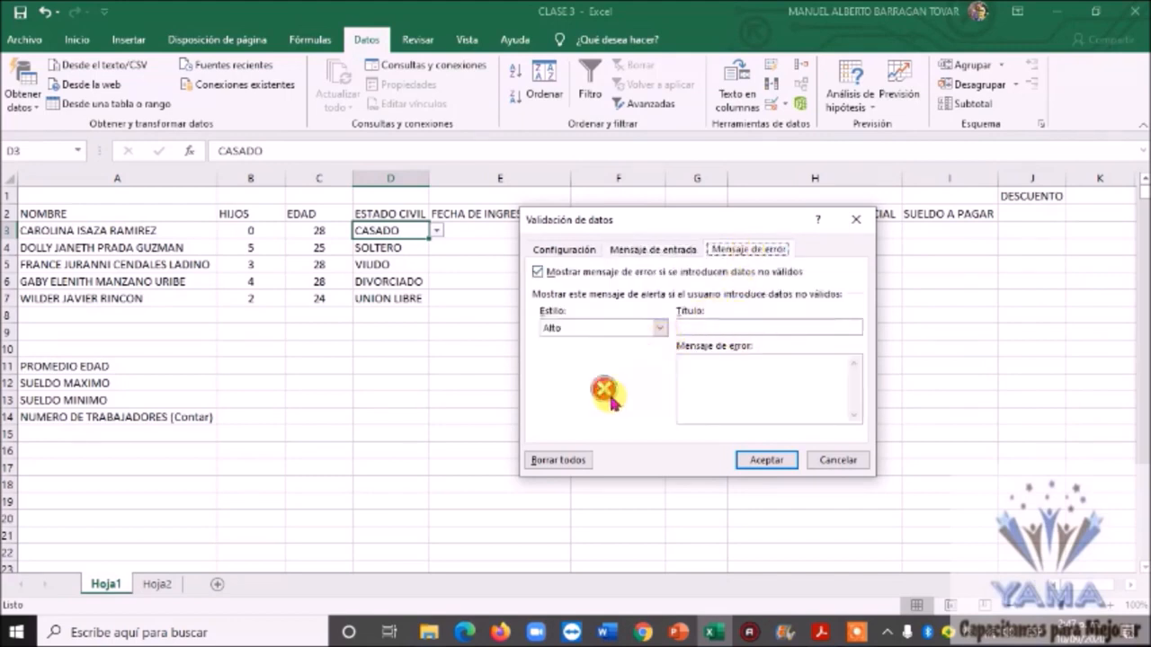
pyautogui.click(696, 329)
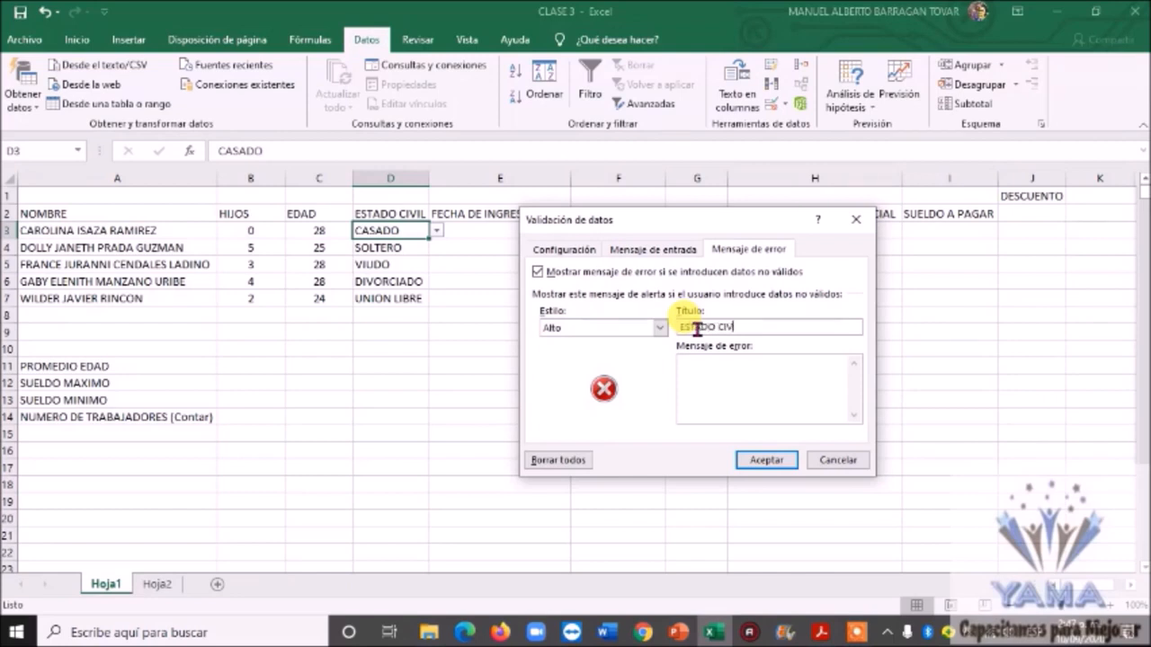
pyautogui.click(695, 370)
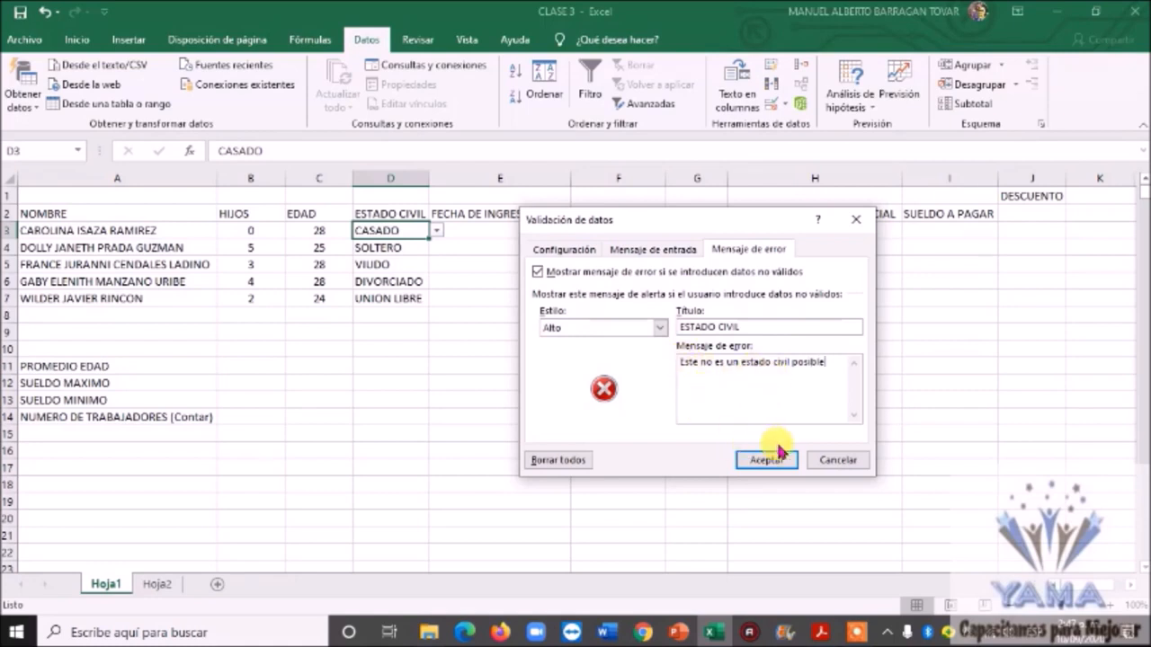
pyautogui.click(764, 461)
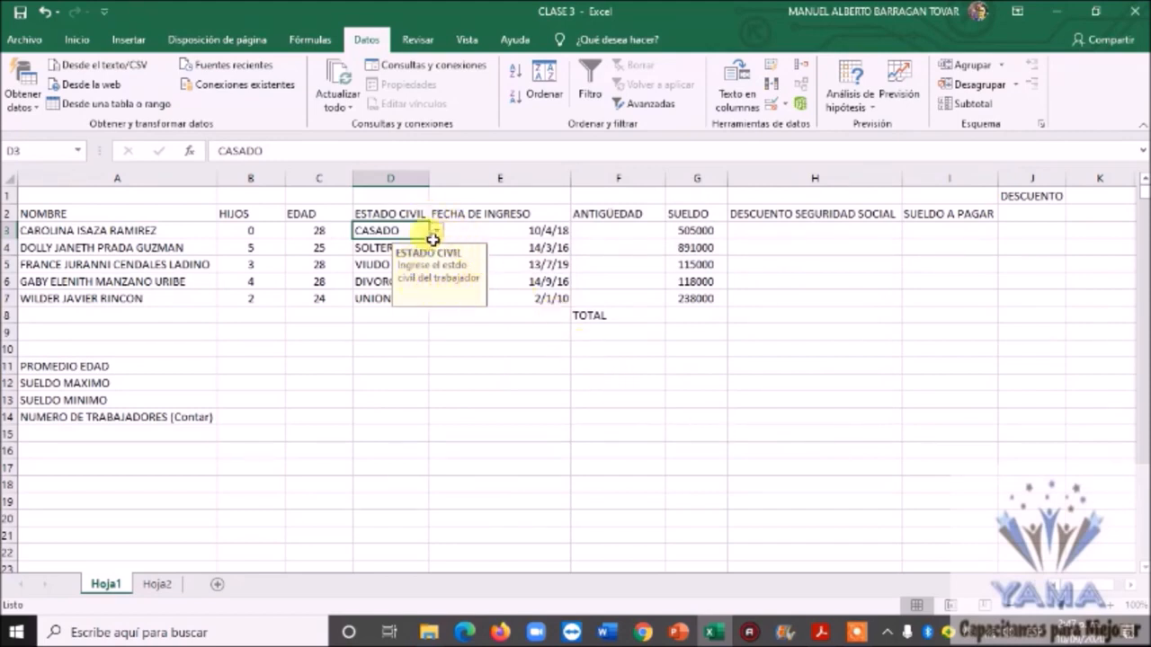
# Check whether the input message appears on ESTADO CIVIL cells D4 and D3, and view D3's drop-down list.
pyautogui.click(419, 385)
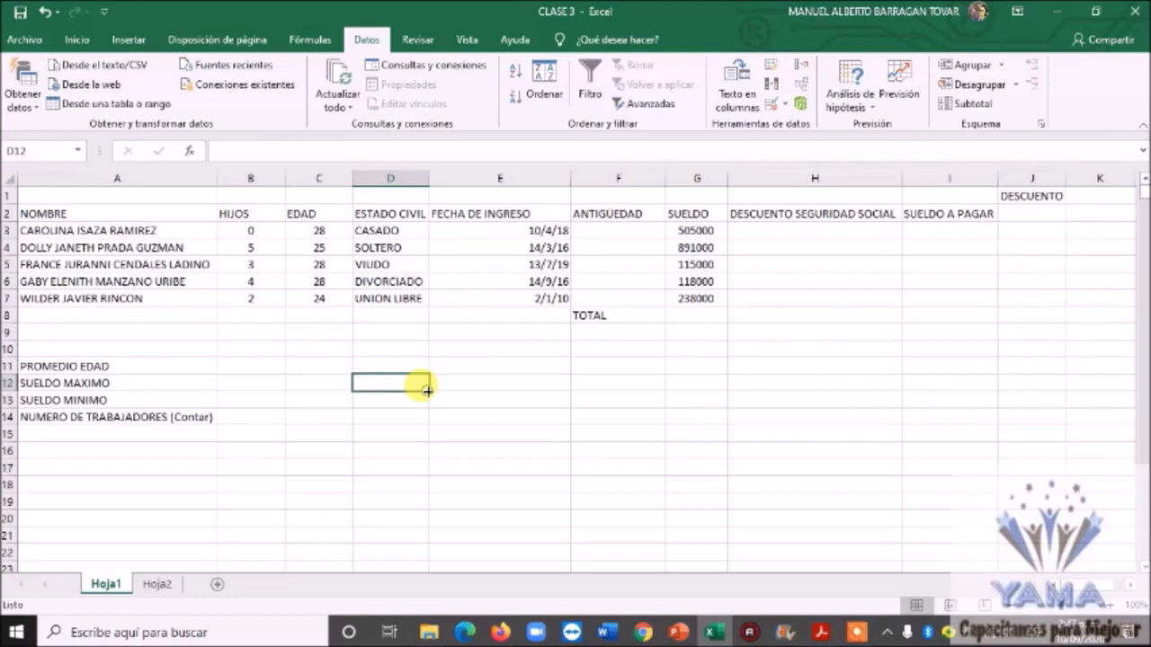
pyautogui.click(382, 249)
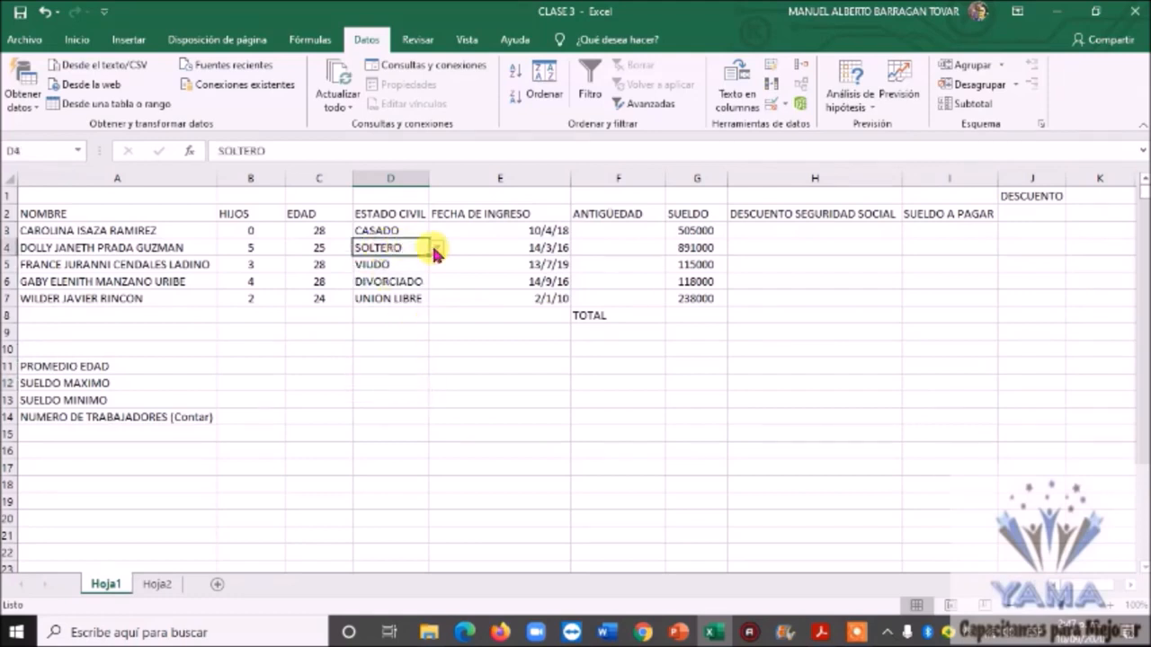
pyautogui.click(412, 228)
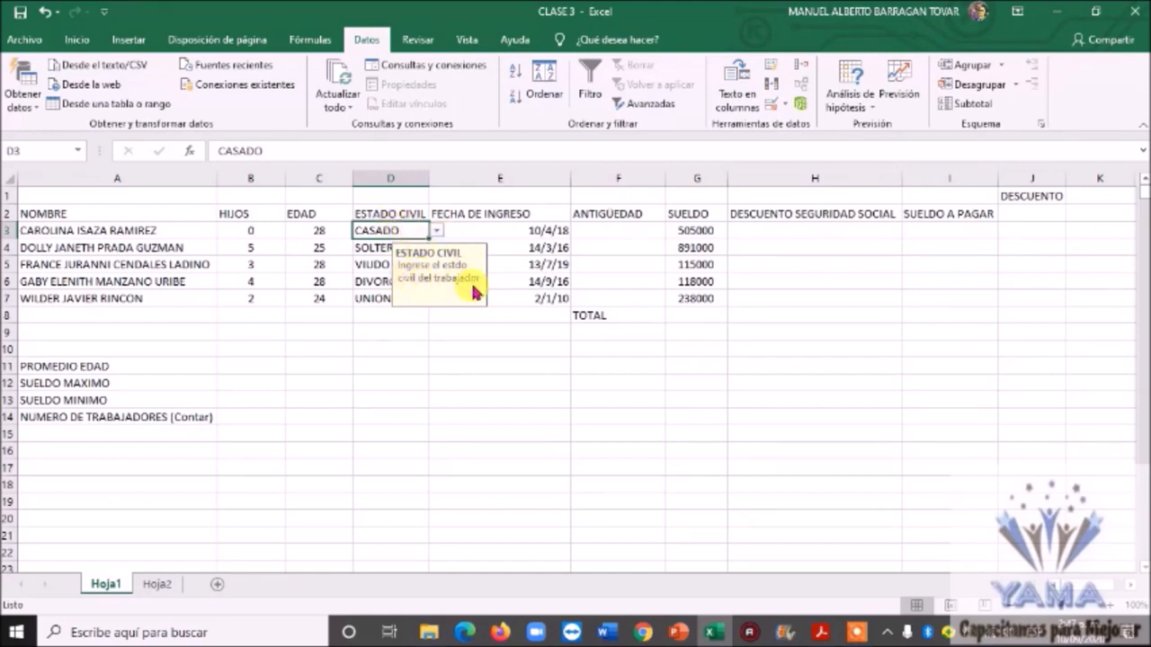
pyautogui.click(436, 230)
# Try to enter novio in ESTADO CIVIL cell D3, retry it once and cancel the entry.
pyautogui.click(396, 230)
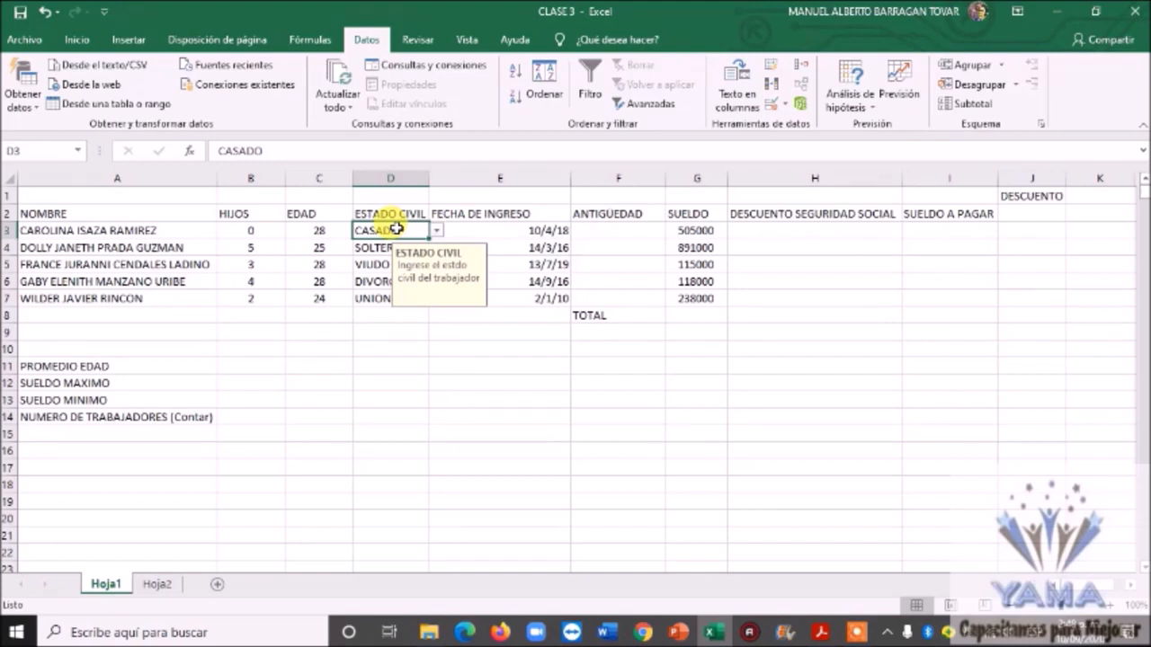
pyautogui.write('novio')
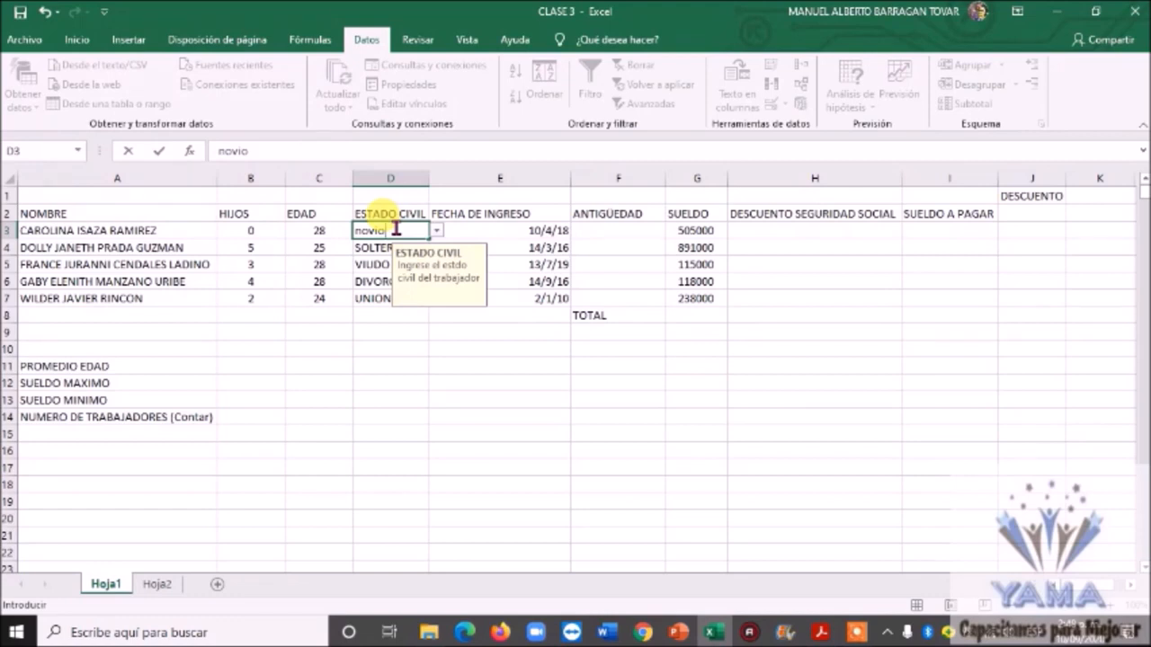
pyautogui.press('Return')
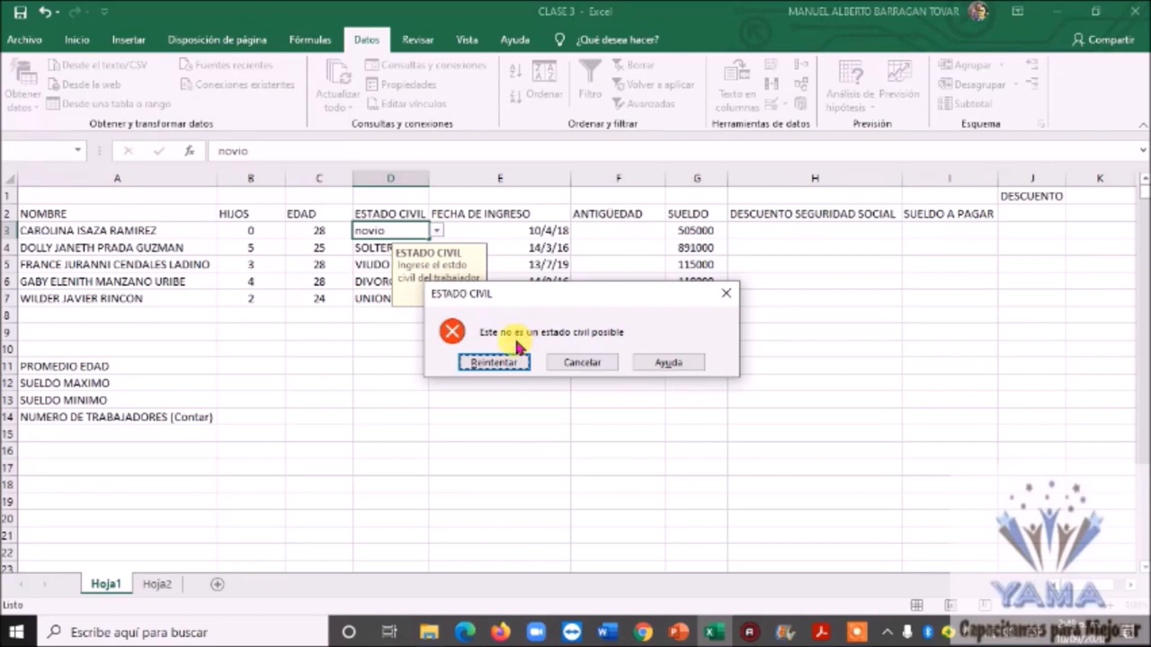
pyautogui.click(510, 366)
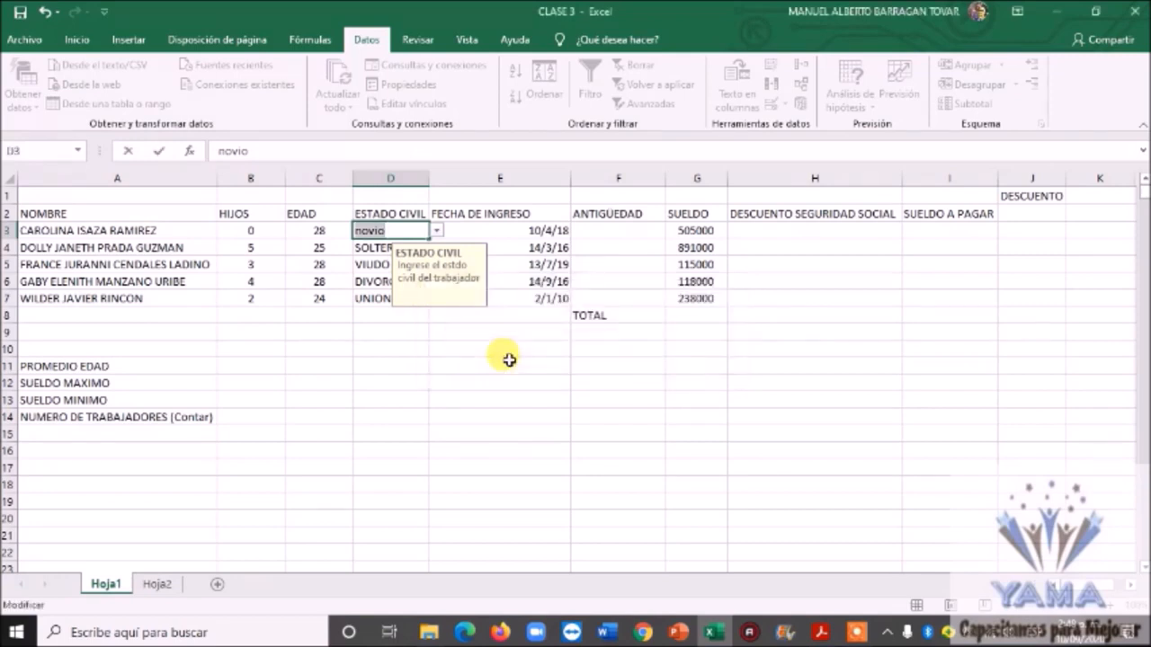
pyautogui.press('Return')
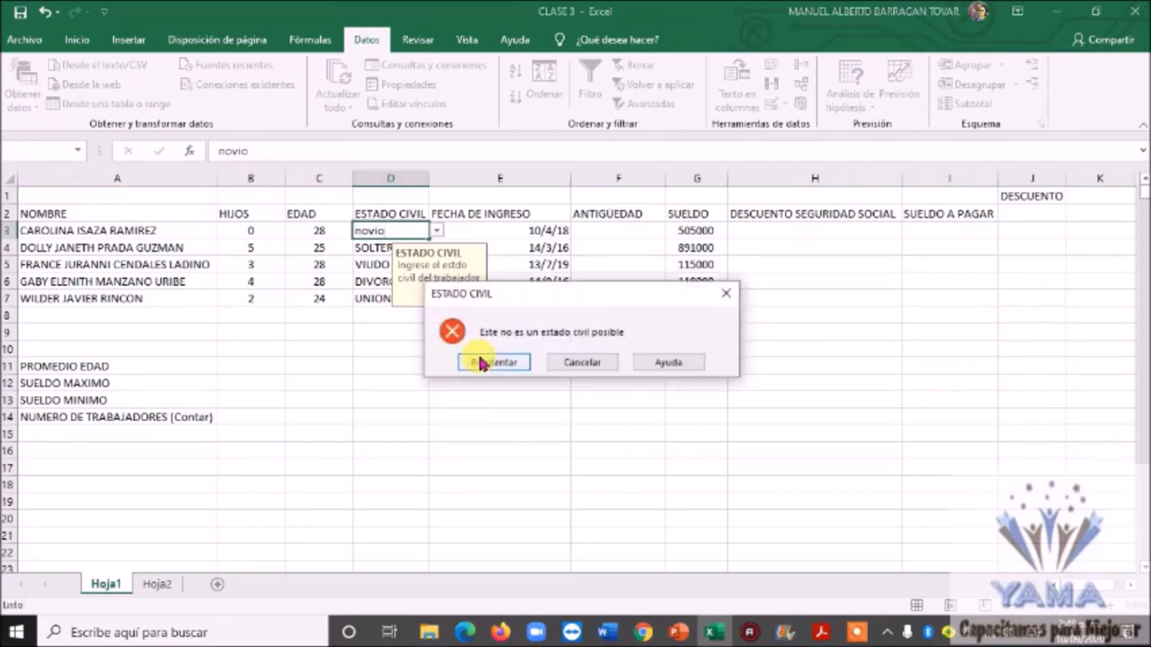
pyautogui.click(576, 369)
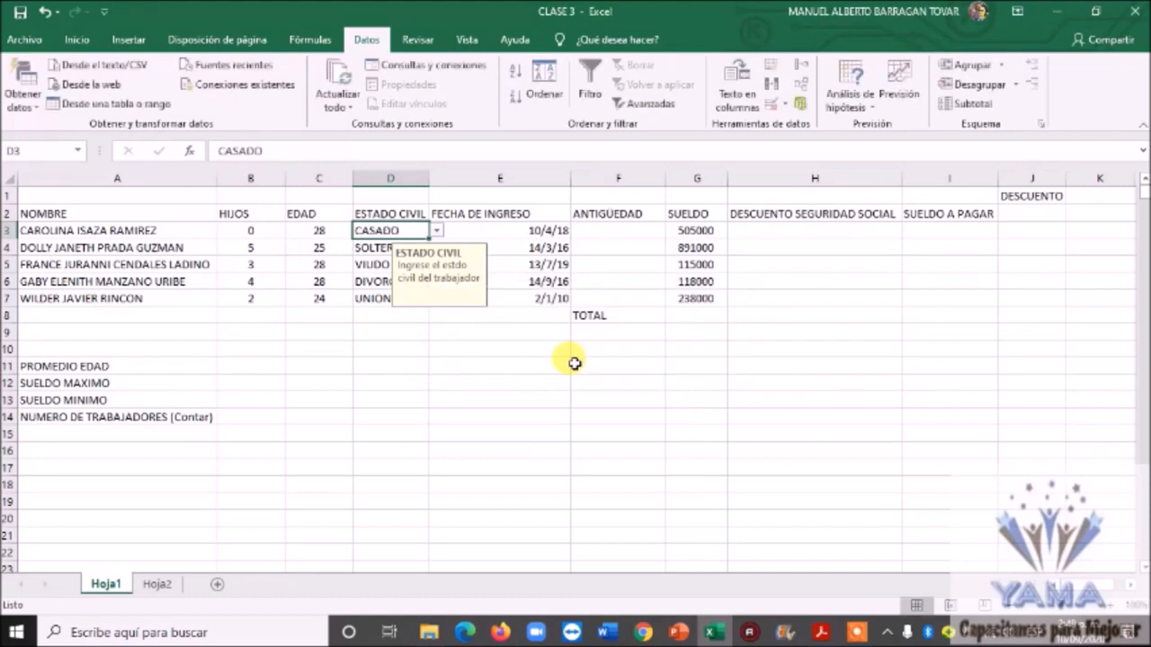
# Choose CASADO from the drop-down list in ESTADO CIVIL cell D3.
pyautogui.click(437, 231)
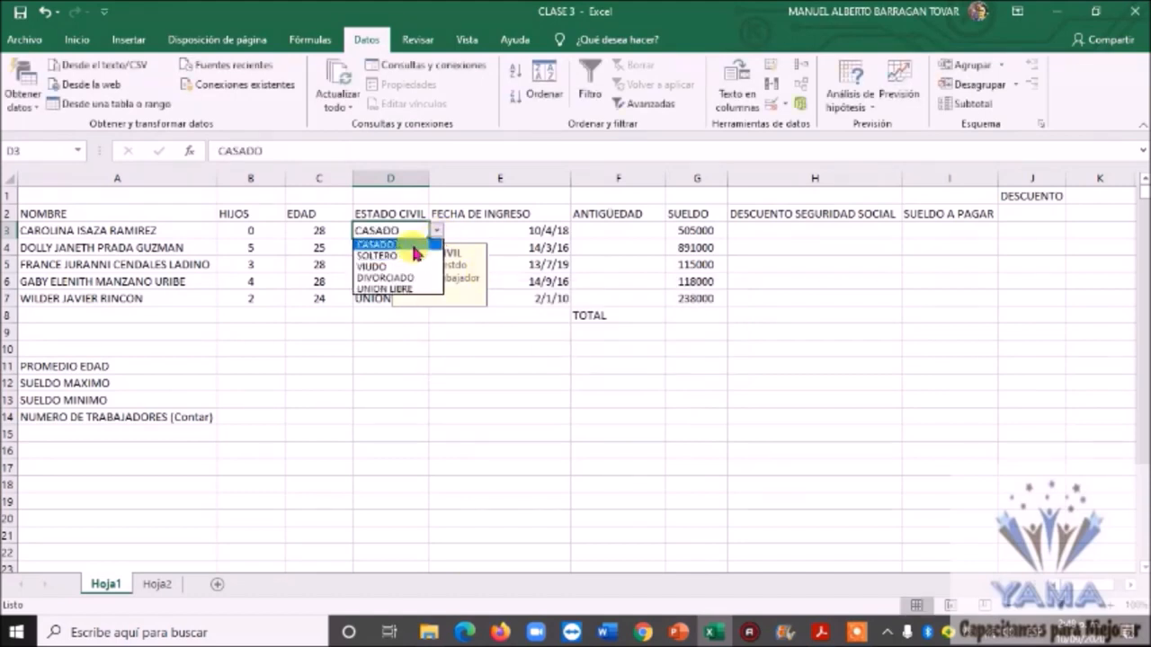
pyautogui.click(414, 246)
pyautogui.click(431, 405)
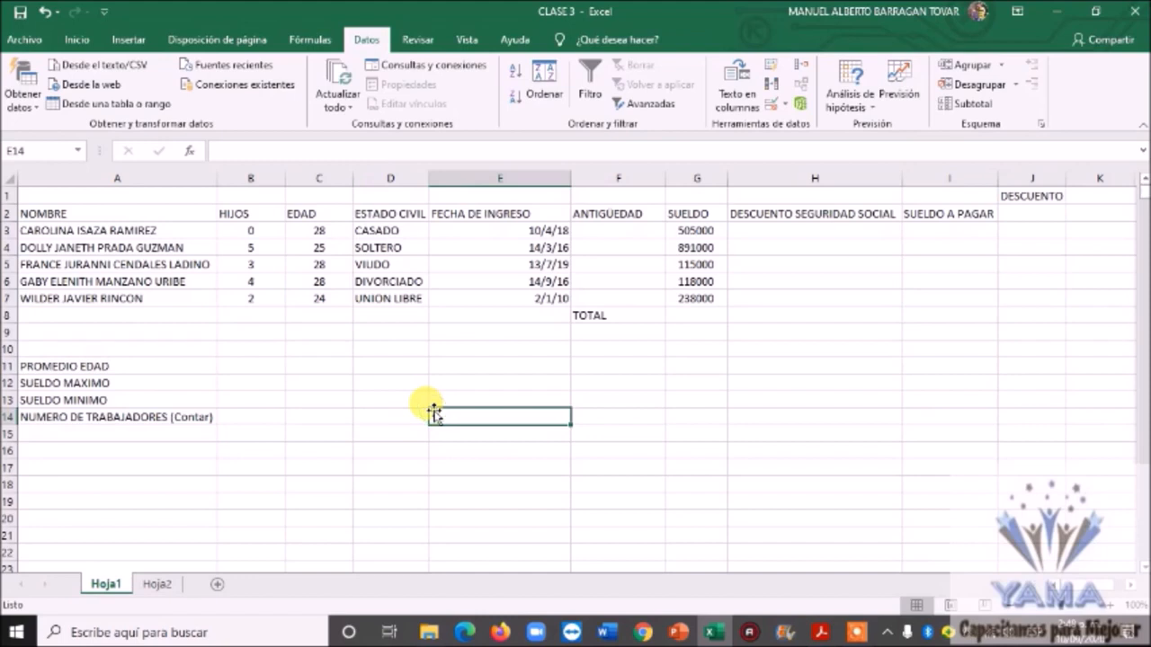
# Compare ESTADO CIVIL cells D3 and D4 with HIJOS cell B3 for their input messages and drop-down lists.
pyautogui.click(389, 230)
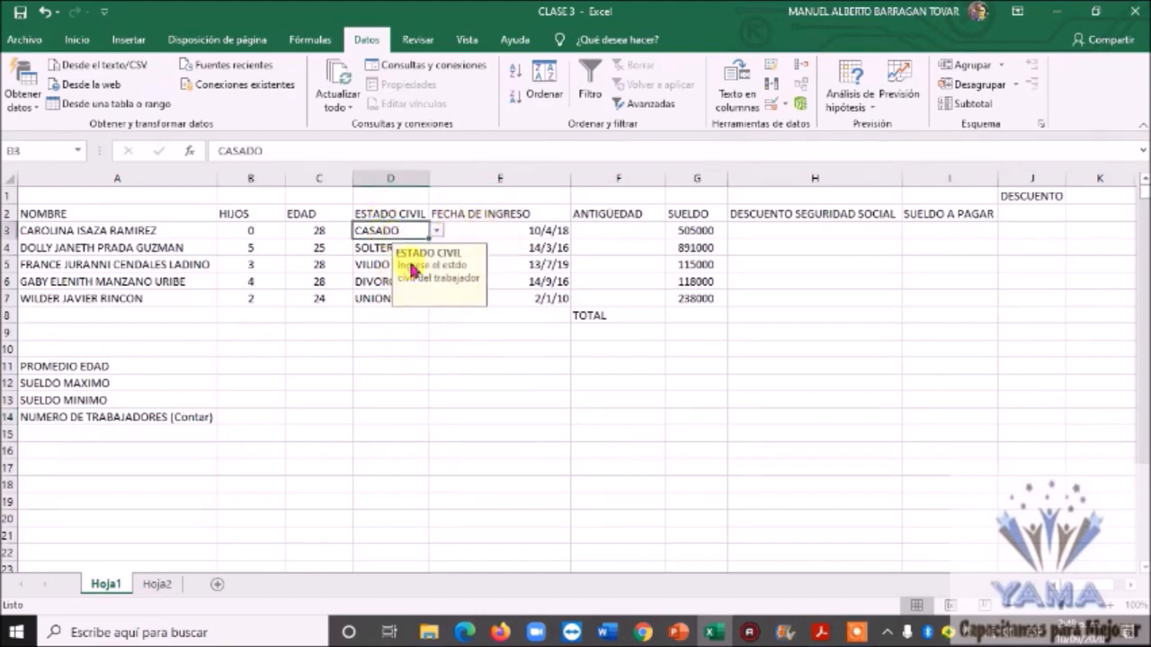
pyautogui.click(252, 230)
pyautogui.click(293, 231)
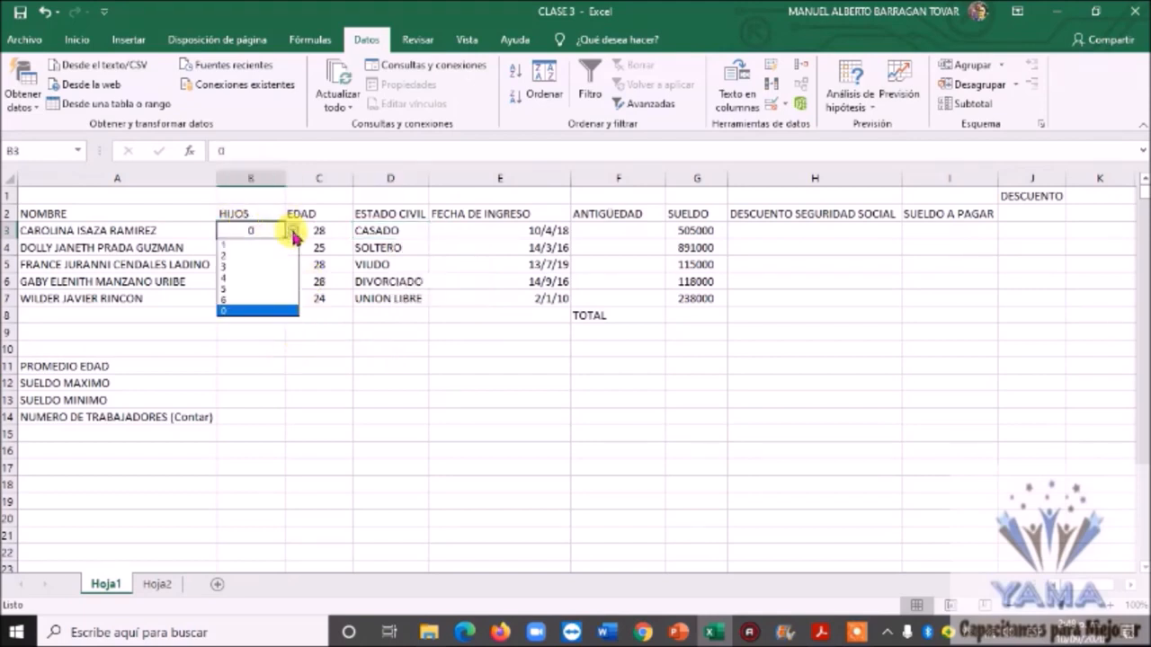
pyautogui.press('Escape')
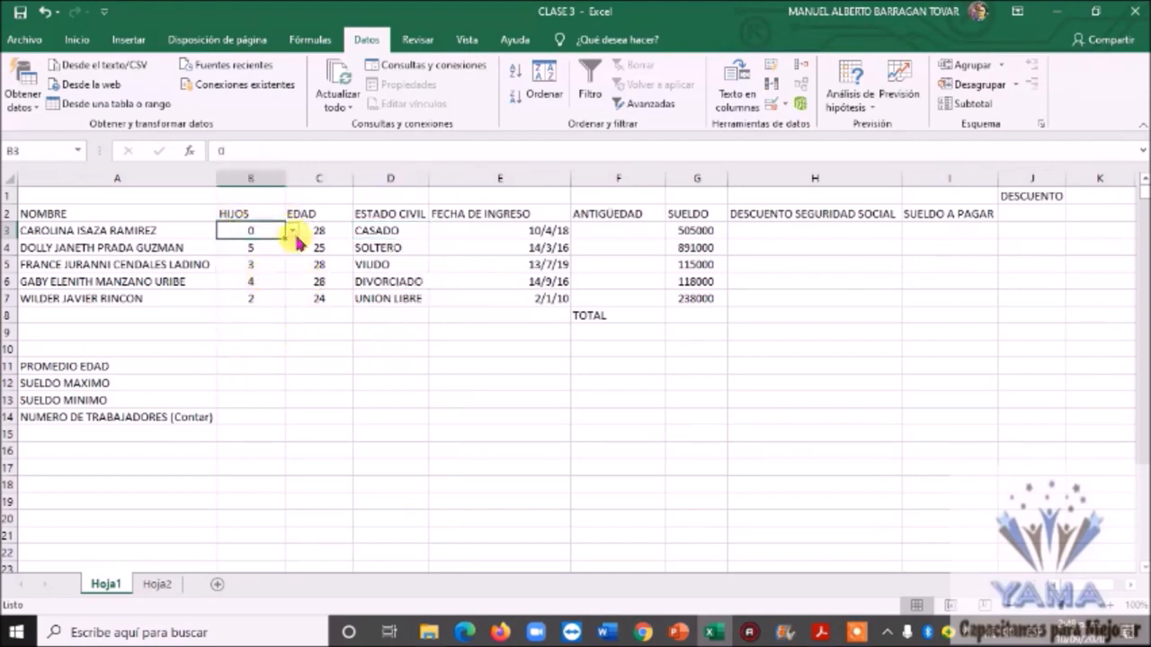
pyautogui.click(454, 244)
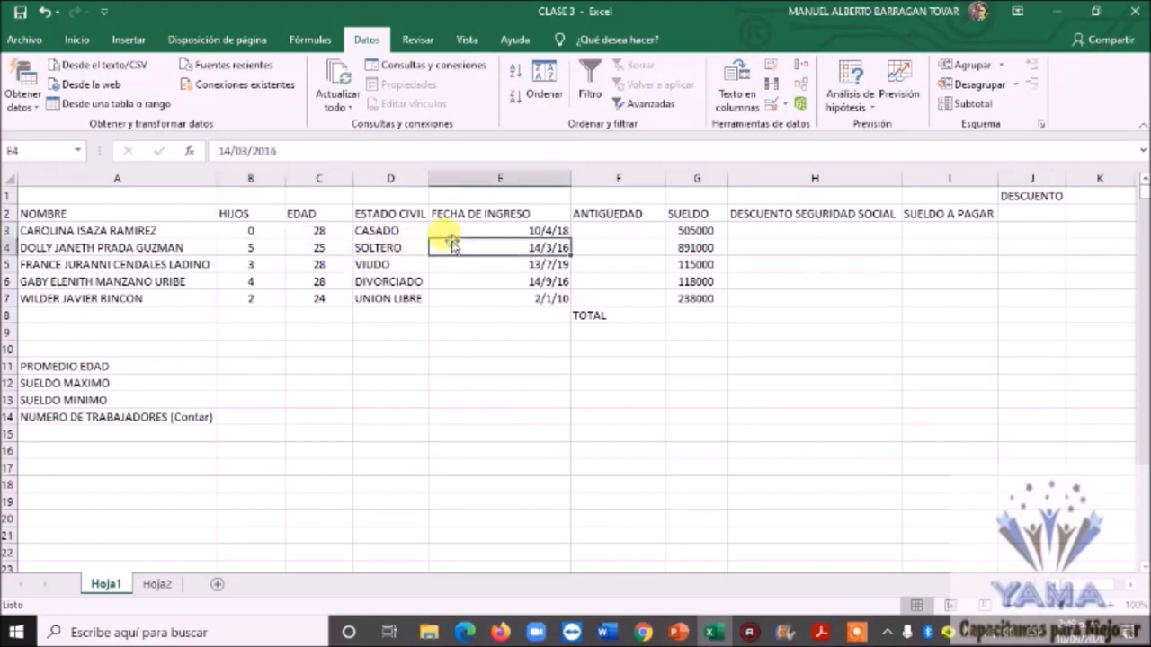
pyautogui.click(400, 247)
pyautogui.click(385, 231)
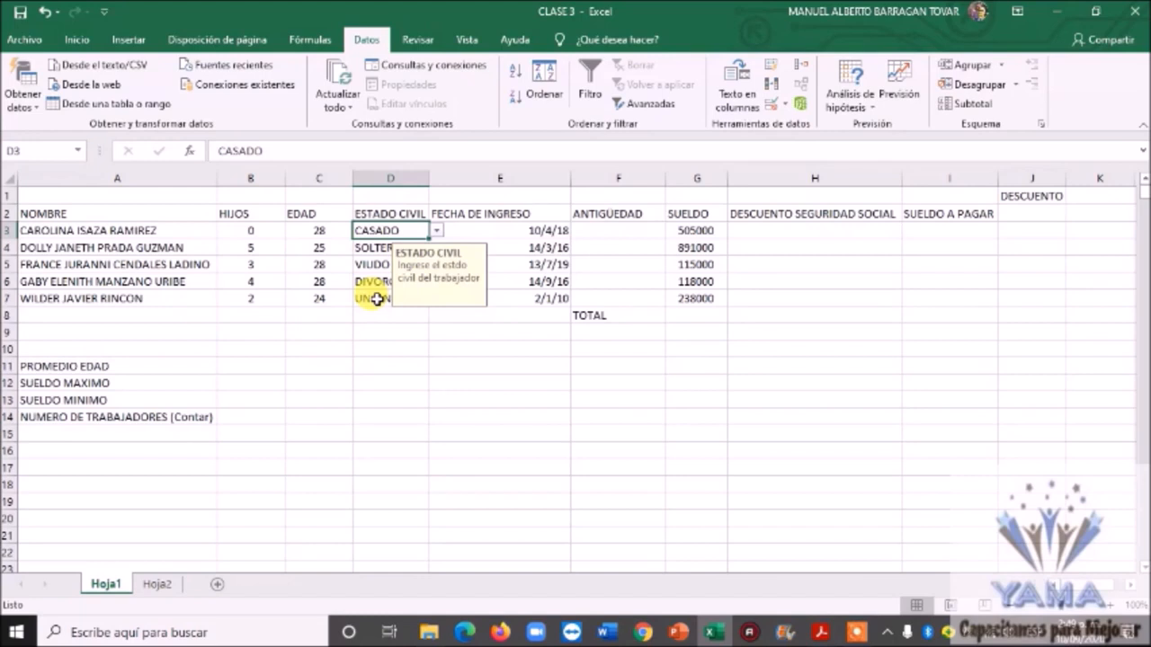
pyautogui.click(255, 232)
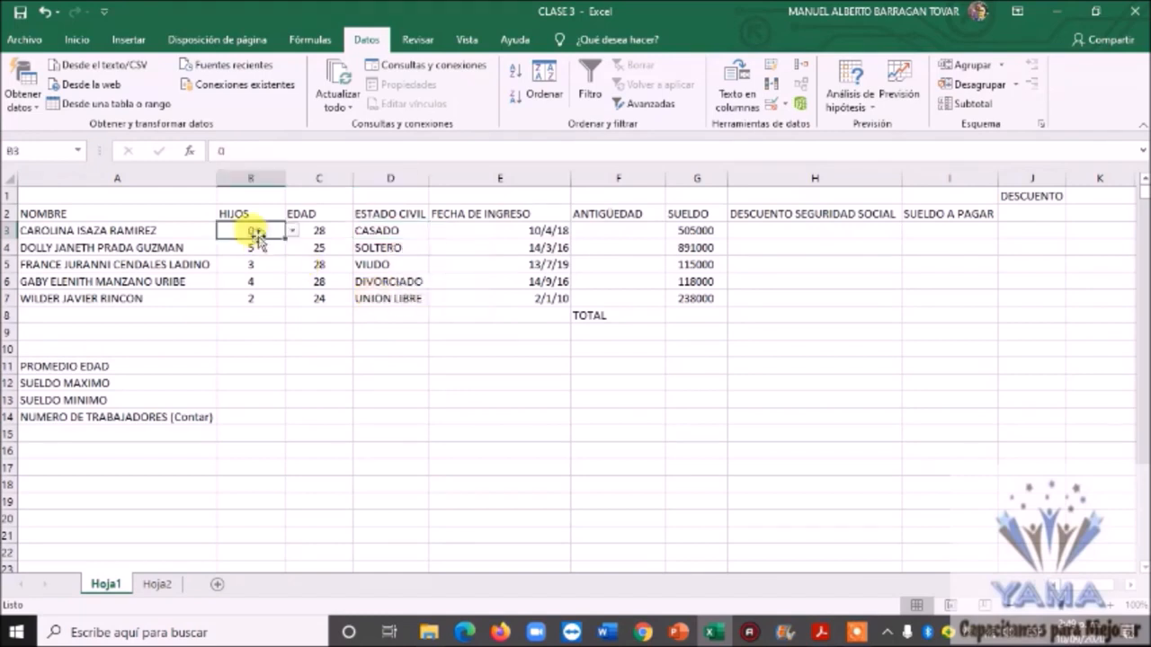
# Change the data validation criterion of ESTADO CIVIL cell D3 to Longitud del texto.
pyautogui.click(386, 231)
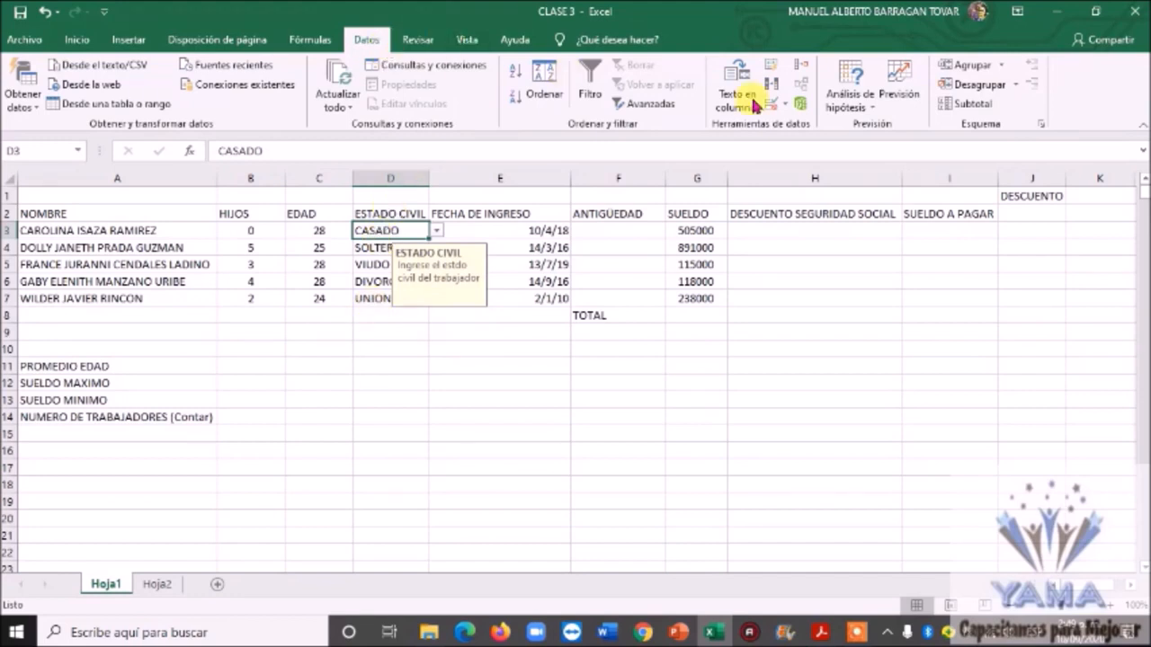
pyautogui.click(785, 105)
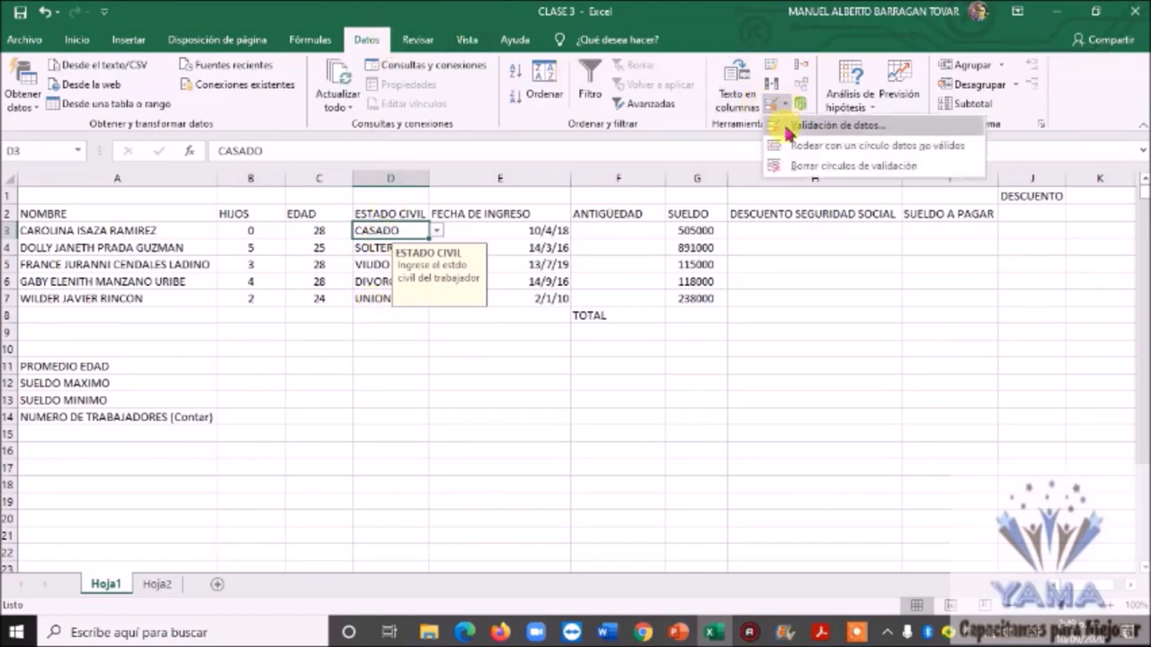
pyautogui.click(787, 127)
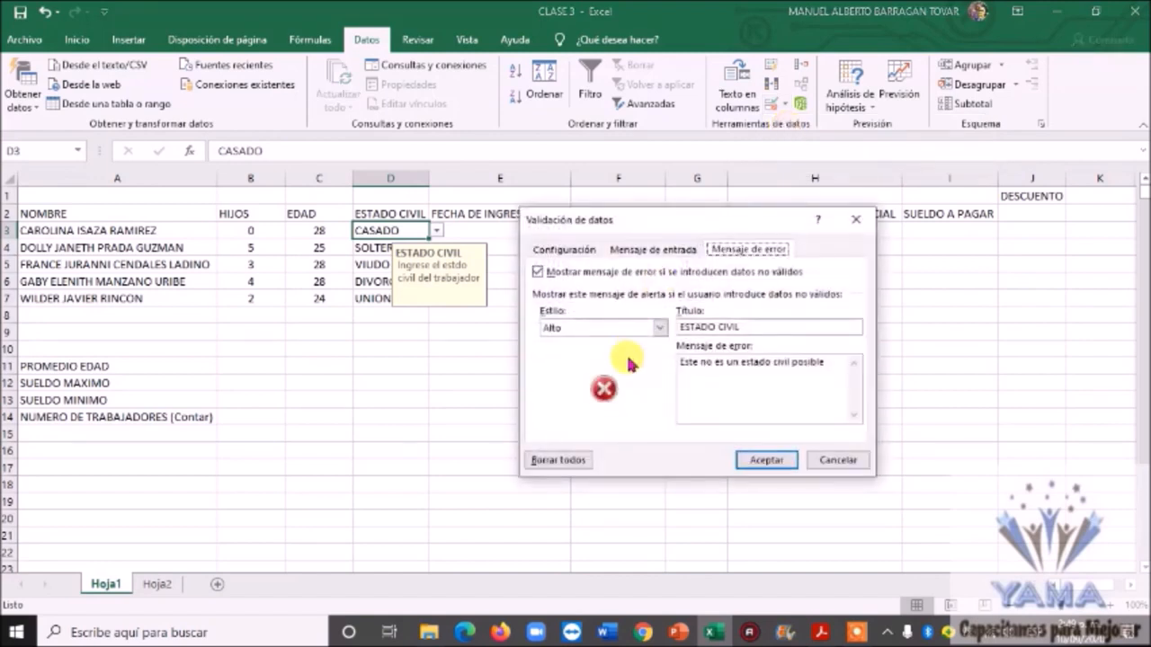
pyautogui.click(575, 251)
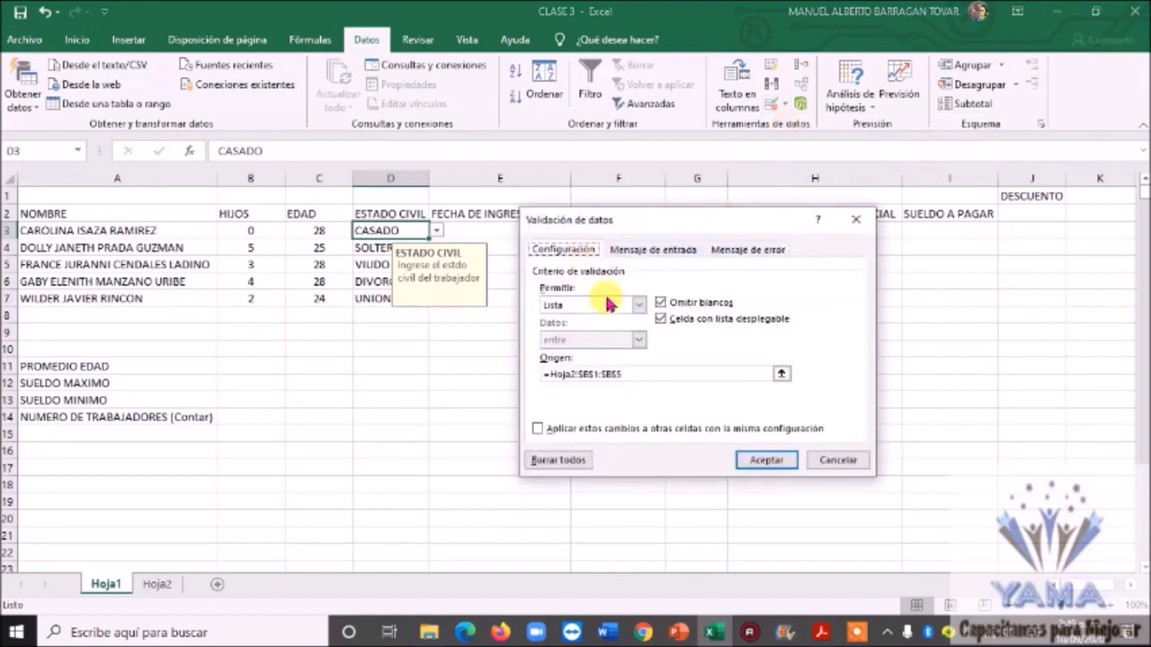
pyautogui.click(638, 306)
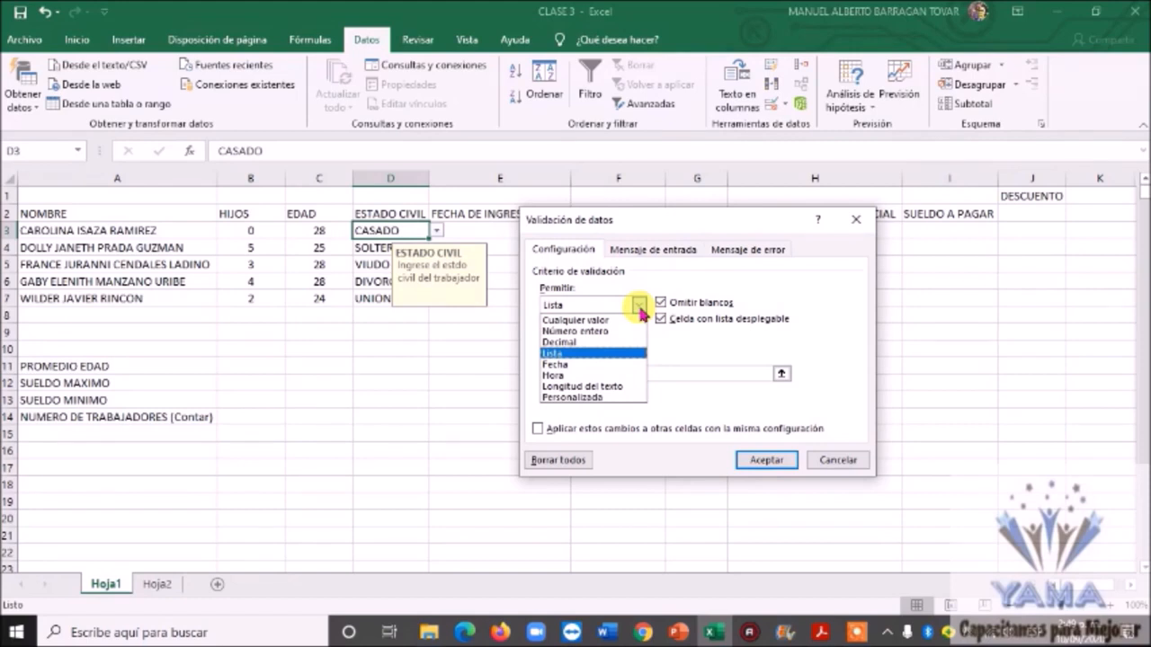
pyautogui.click(610, 386)
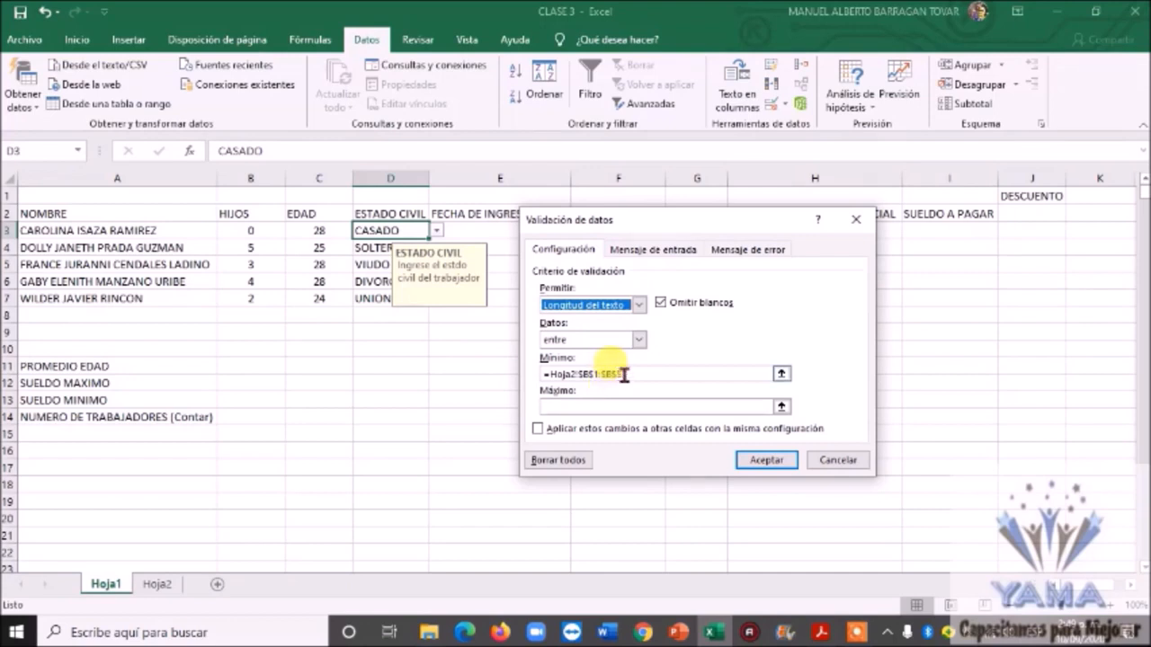
pyautogui.moveTo(623, 374); pyautogui.dragTo(544, 376)
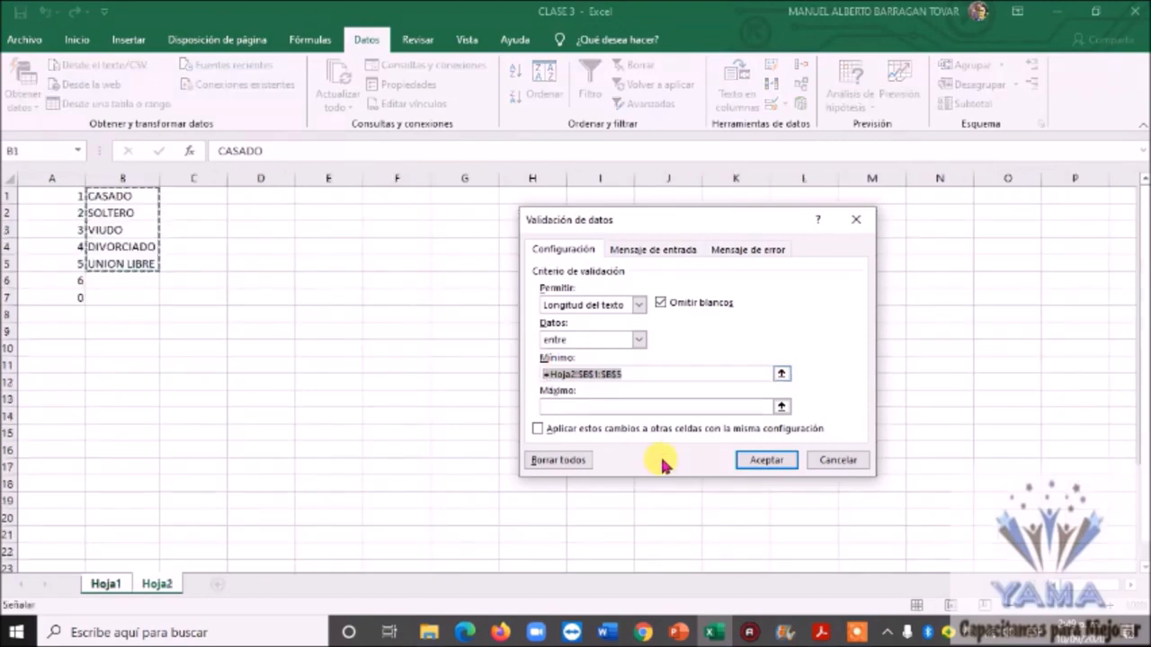
pyautogui.write('5+')
pyautogui.click(508, 380)
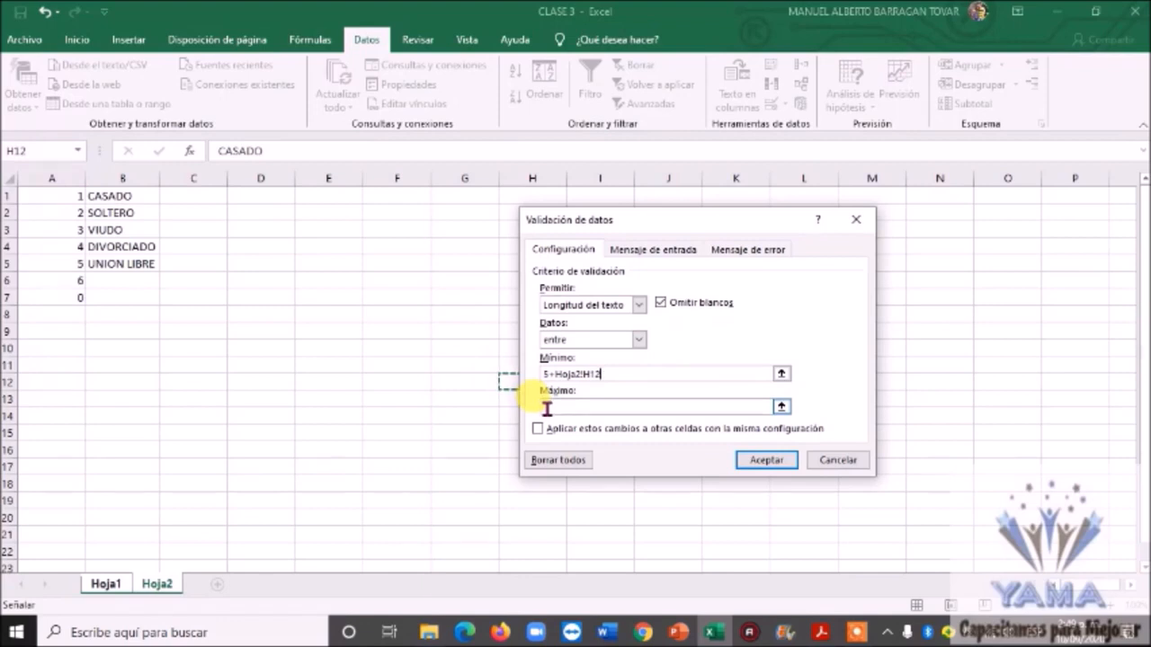
# Set D3's text-length limits to a minimum of =Hoja2!B1 and a maximum of =Hoja2!B5, and apply the validation.
pyautogui.moveTo(621, 375); pyautogui.dragTo(509, 377)
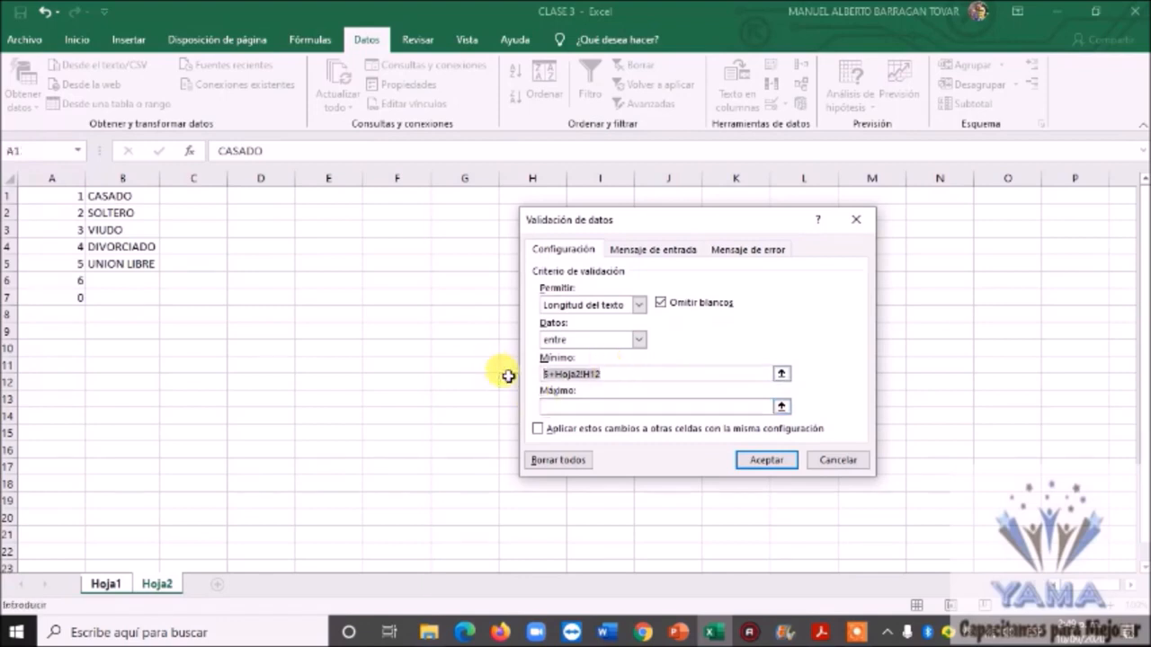
pyautogui.press('BackSpace')
pyautogui.write('=')
pyautogui.click(141, 193)
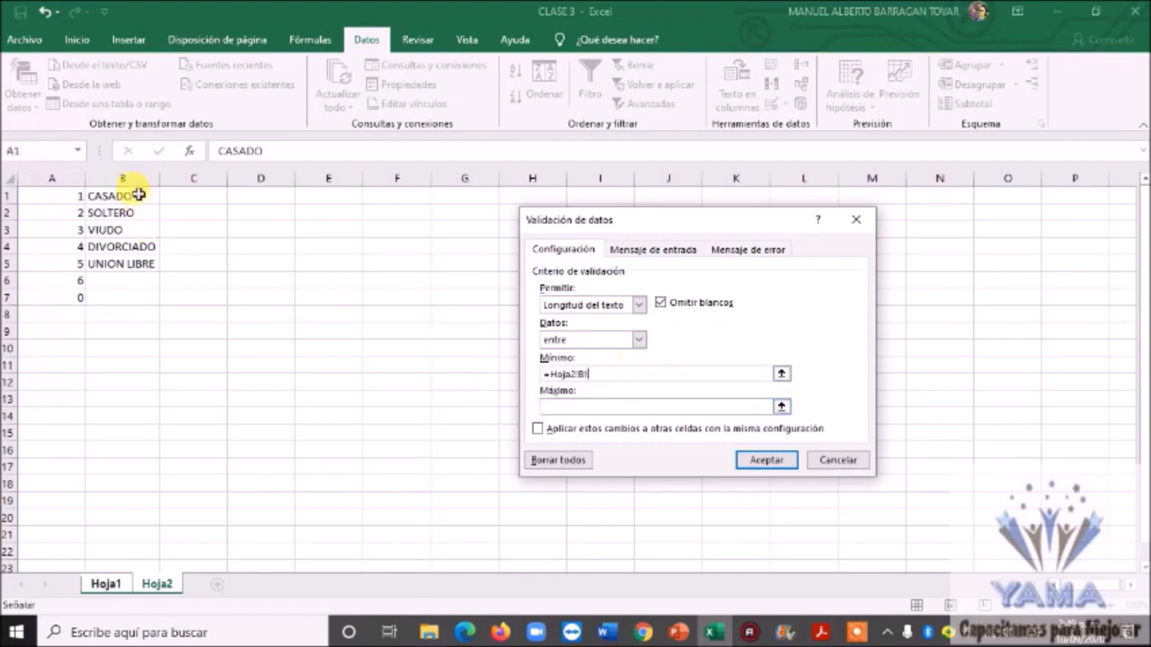
pyautogui.click(576, 407)
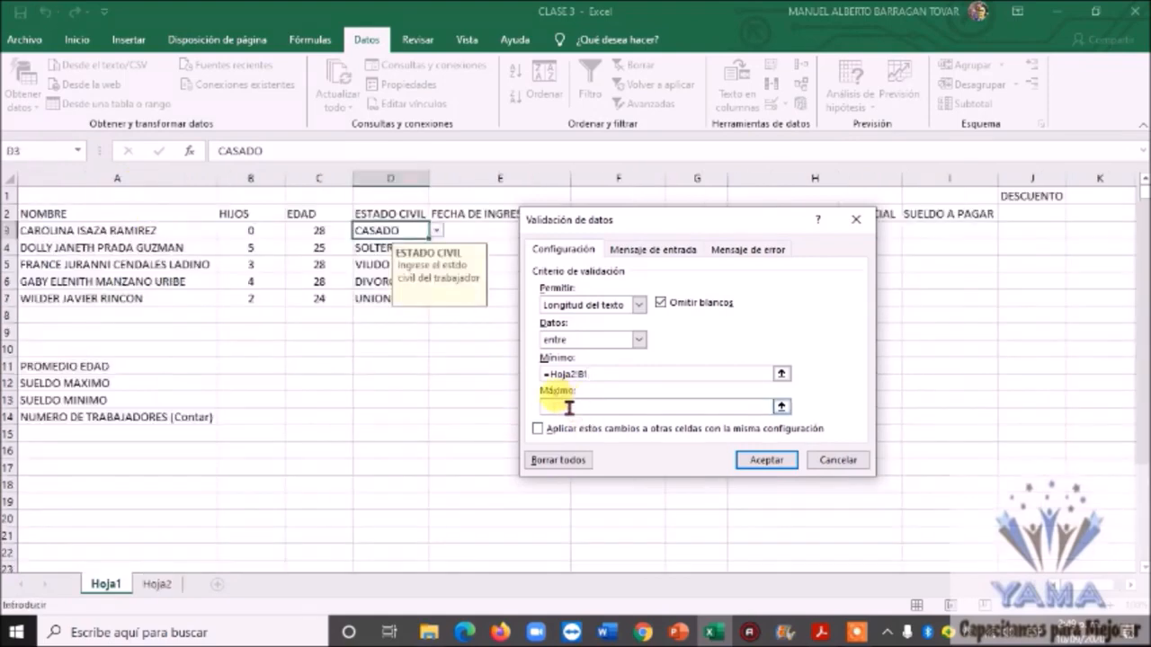
pyautogui.write('=Hoja2!')
pyautogui.click(142, 582)
pyautogui.click(142, 263)
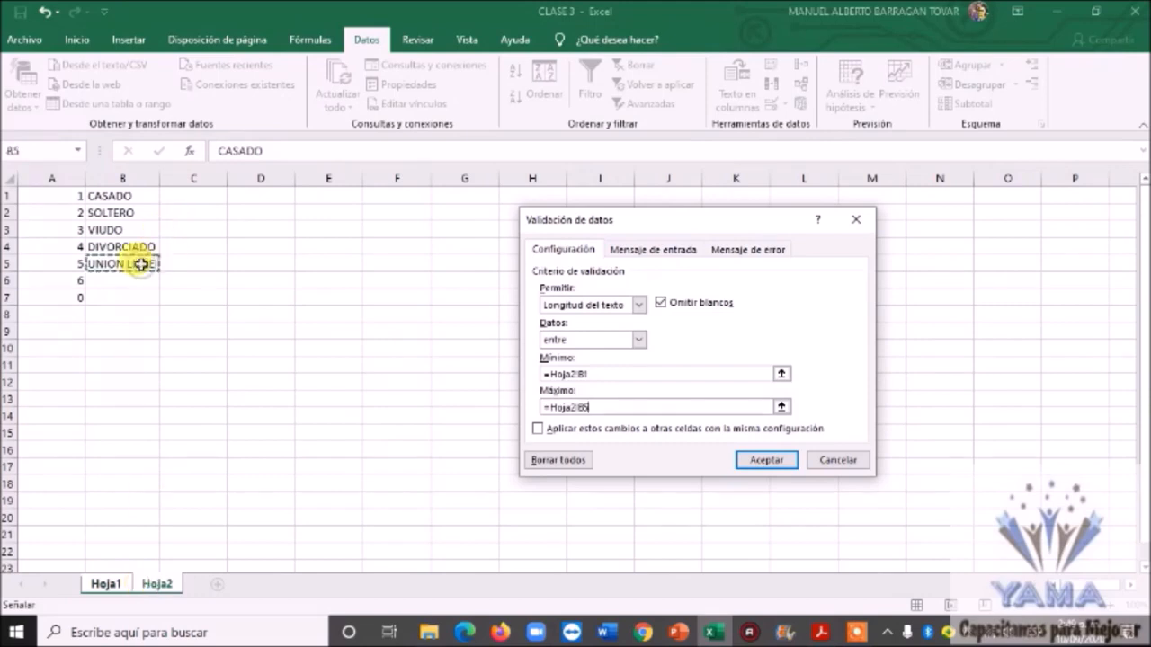
pyautogui.click(766, 460)
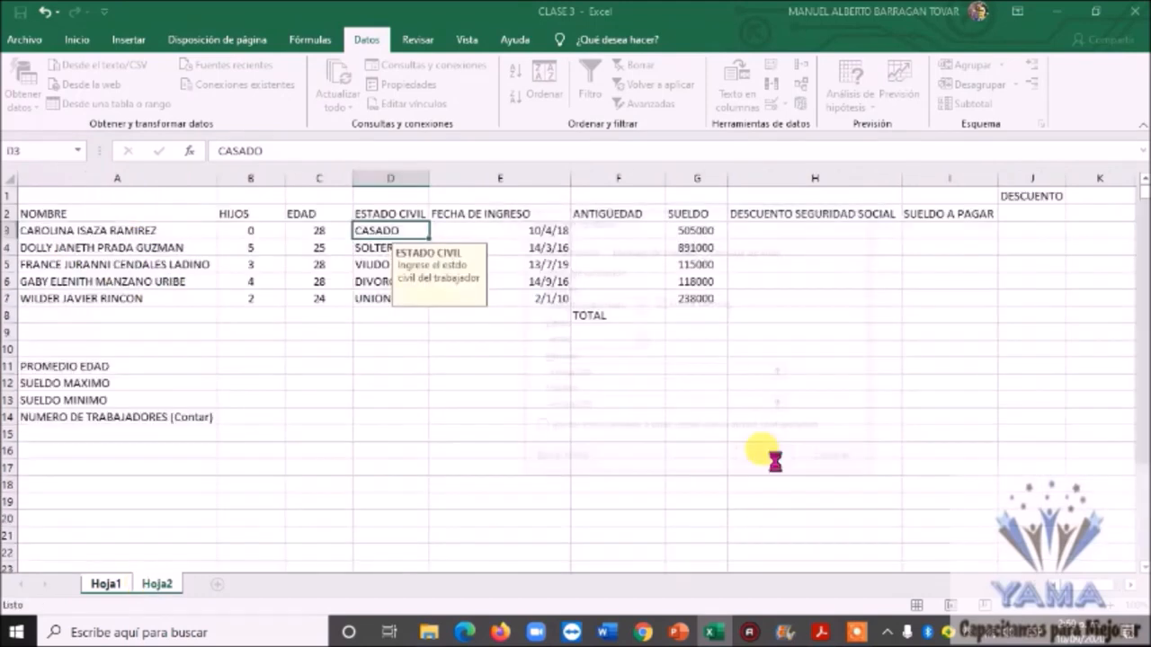
# Compare ESTADO CIVIL cells D3, D4, D5 and D7 for their drop-down lists and input message.
pyautogui.click(775, 462)
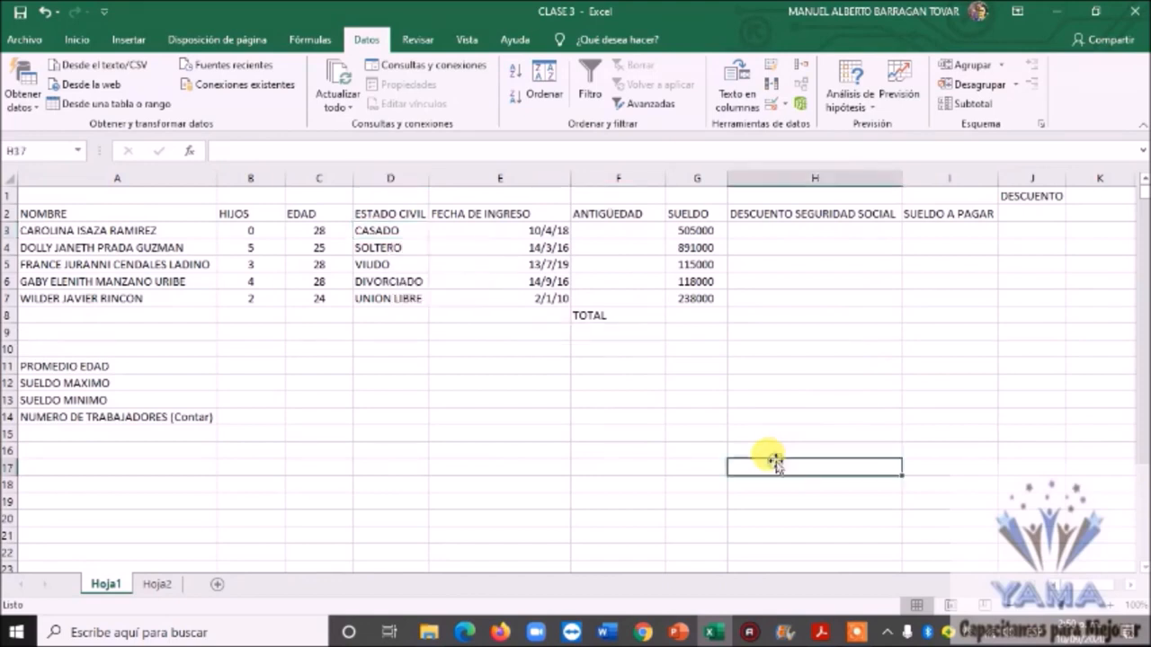
pyautogui.click(418, 232)
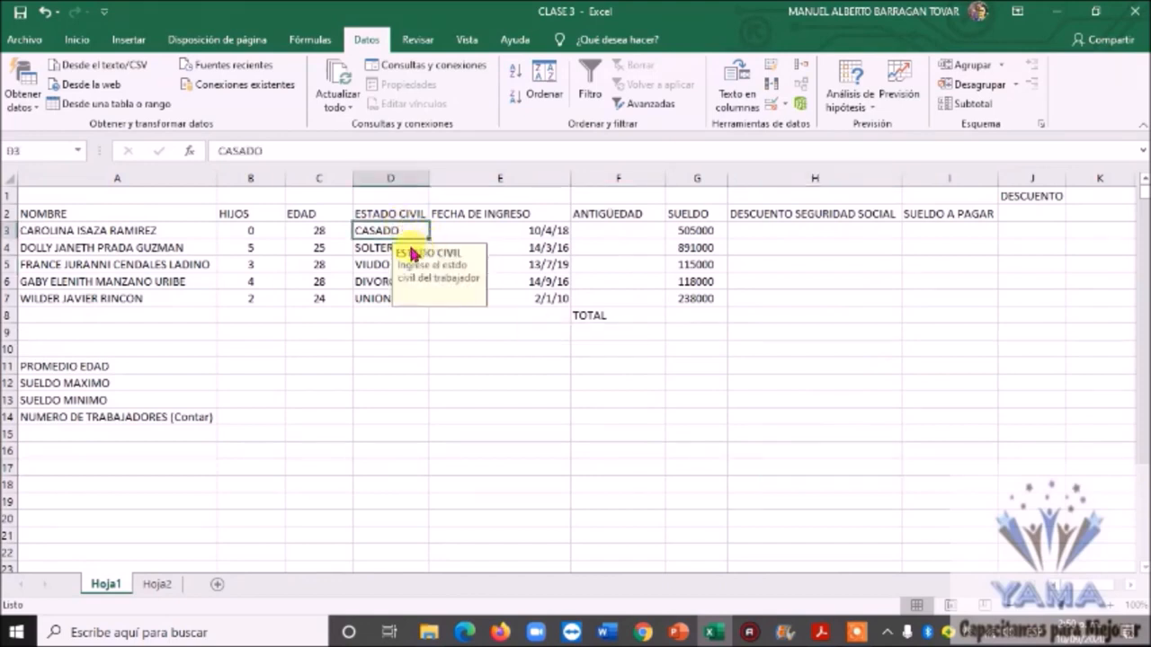
pyautogui.click(380, 250)
pyautogui.click(391, 265)
pyautogui.click(400, 297)
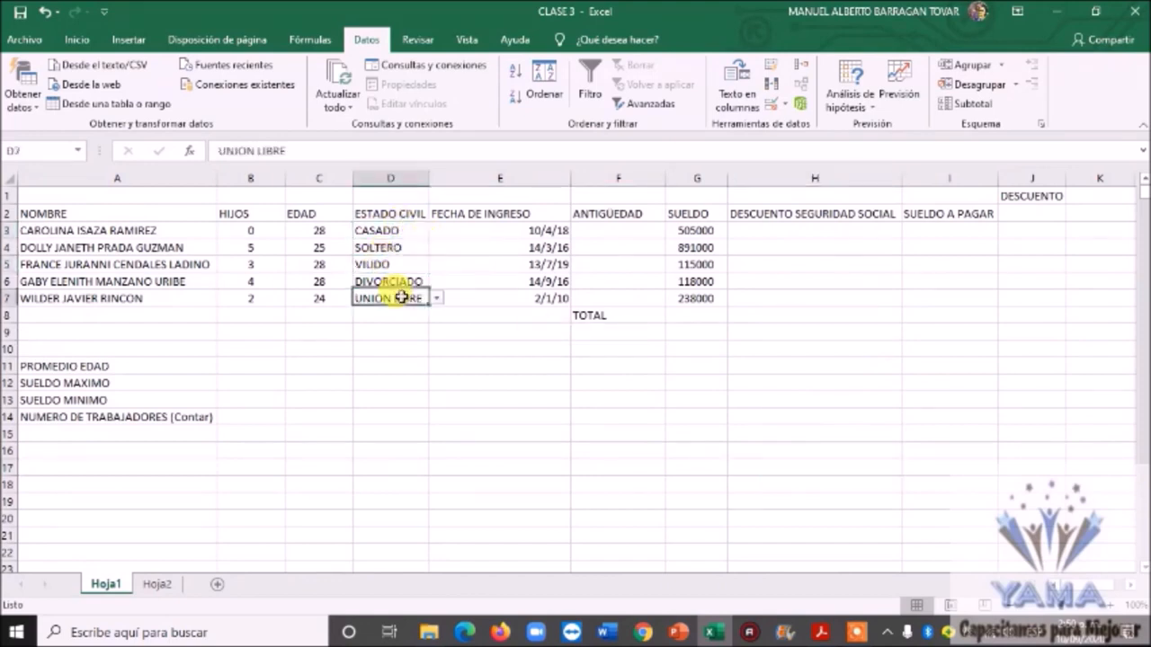
pyautogui.click(400, 233)
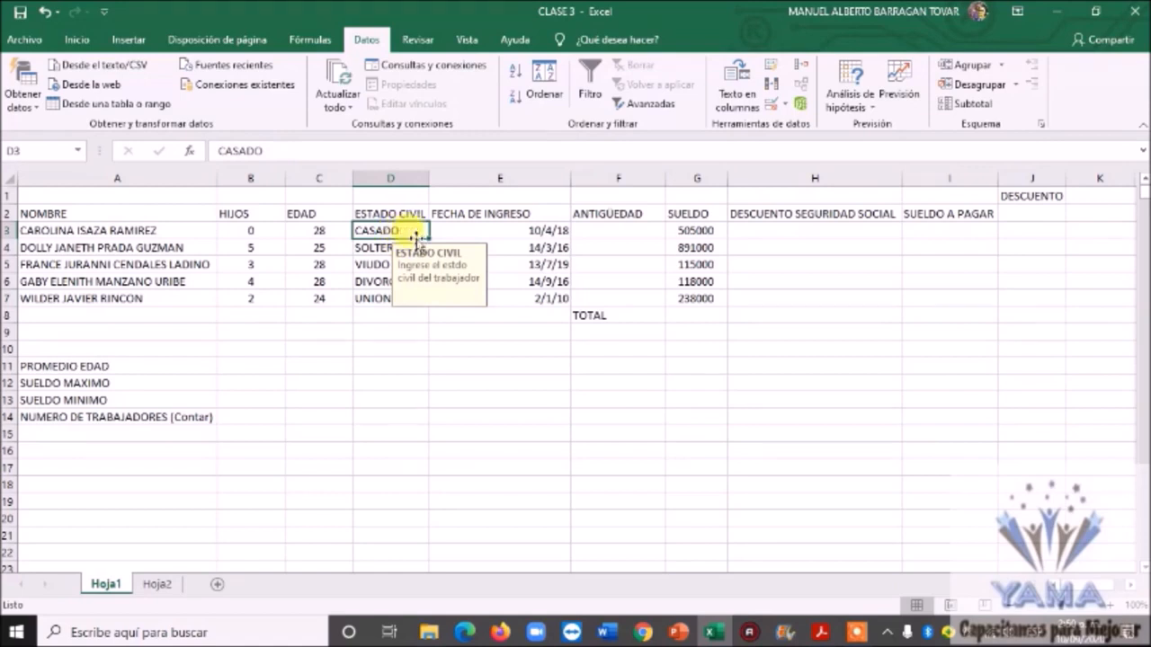
pyautogui.click(442, 346)
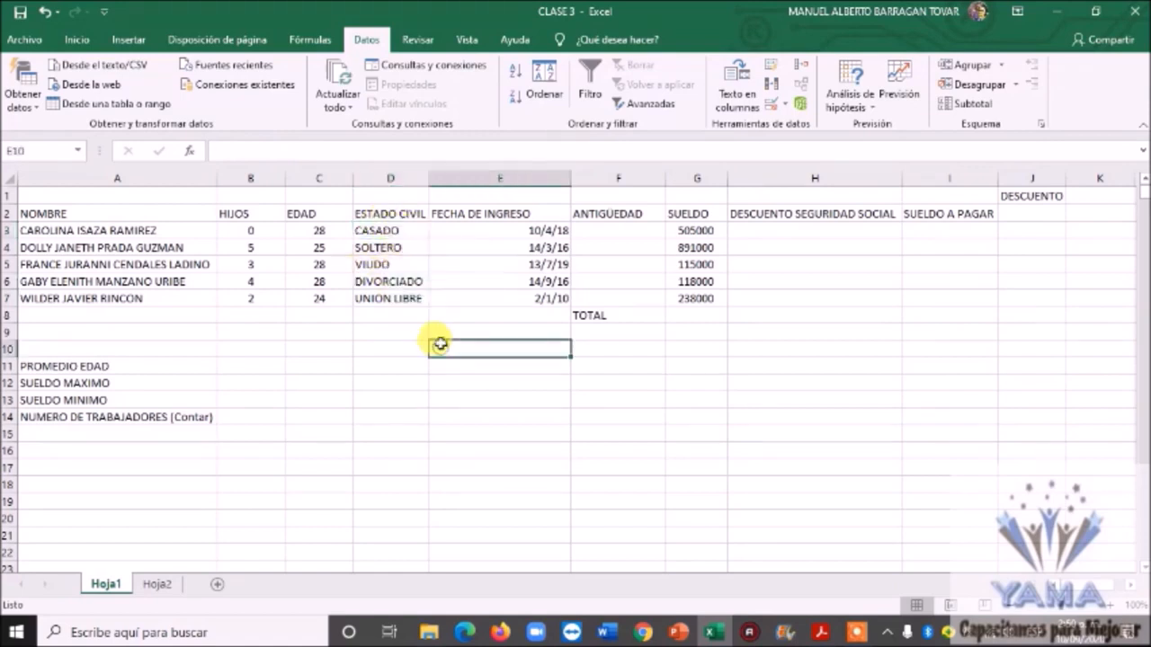
pyautogui.click(406, 231)
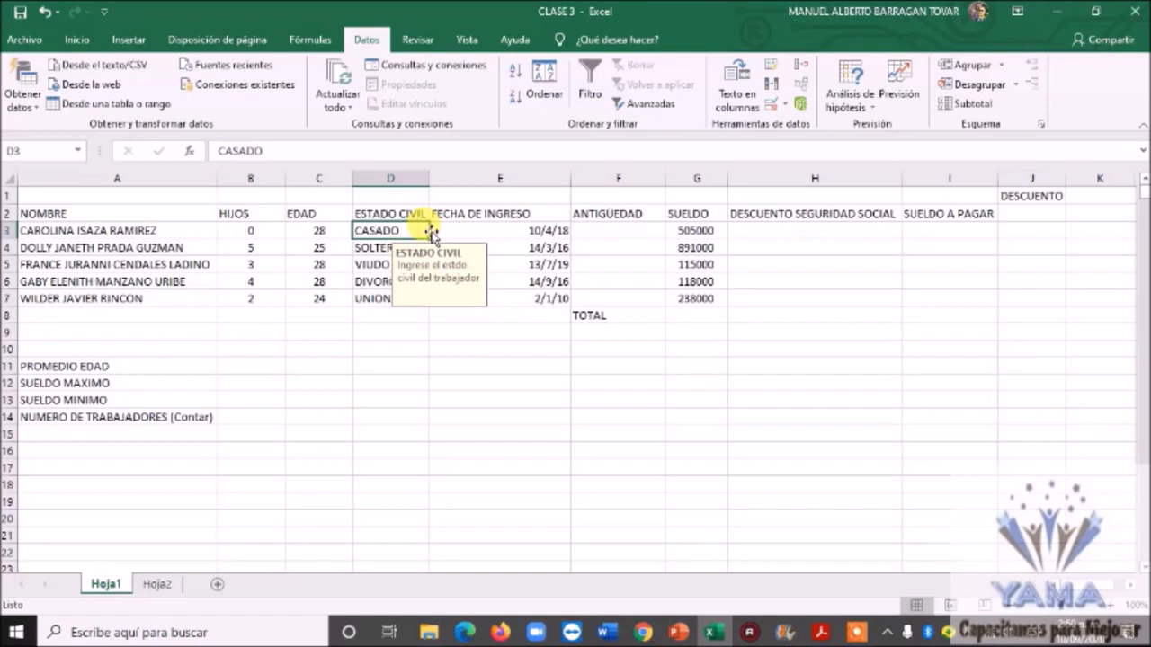
pyautogui.click(381, 250)
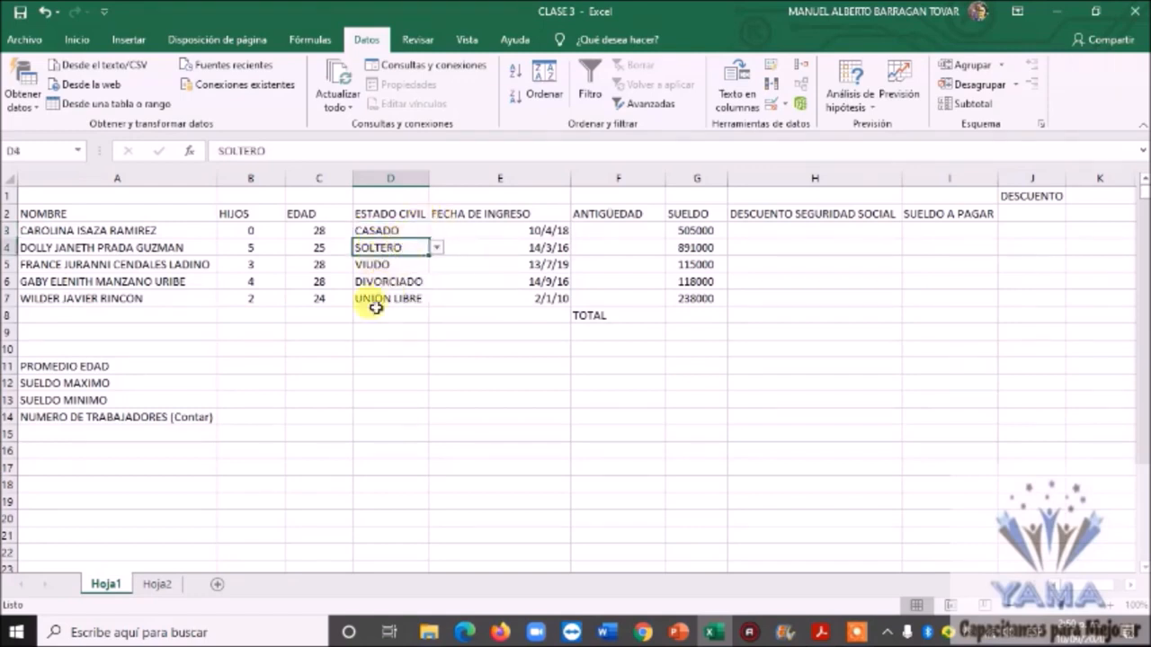
# Try to enter en union libre in ESTADO CIVIL cell D3 and cancel the entry.
pyautogui.click(406, 231)
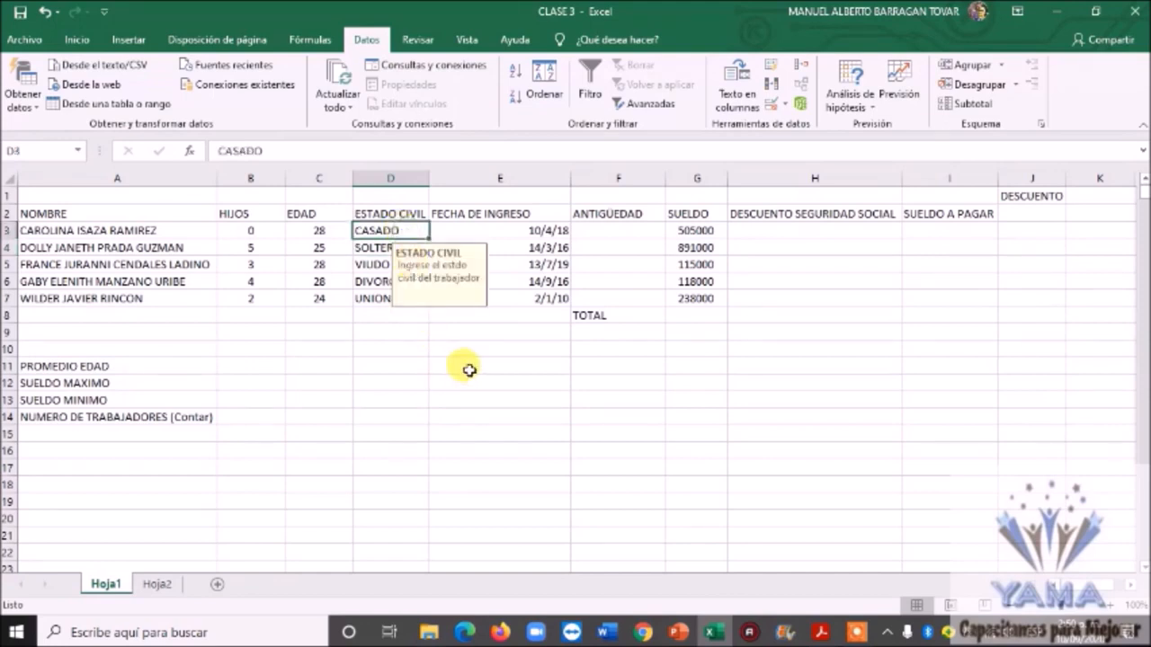
pyautogui.write('en u')
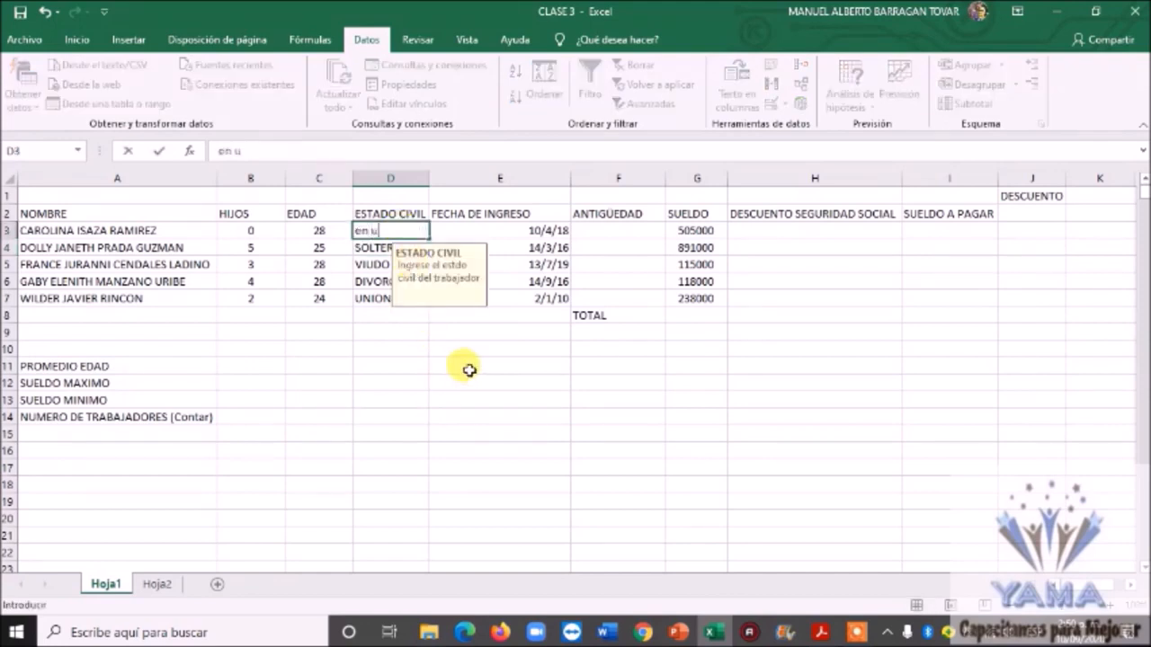
pyautogui.write('nion libre')
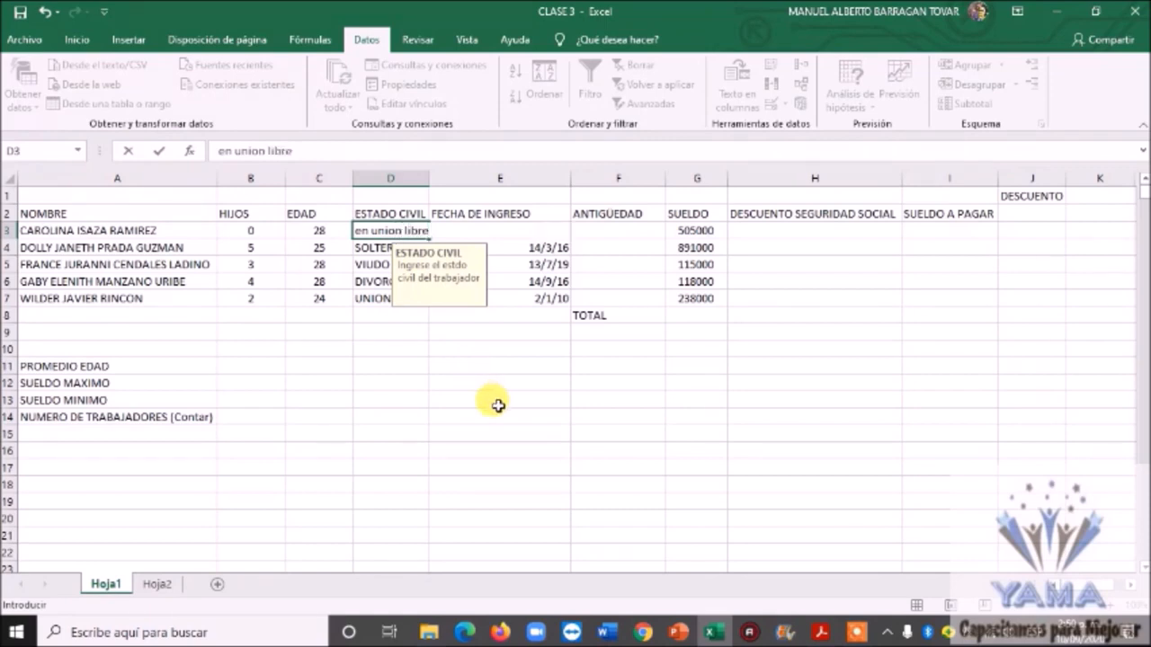
pyautogui.click(498, 405)
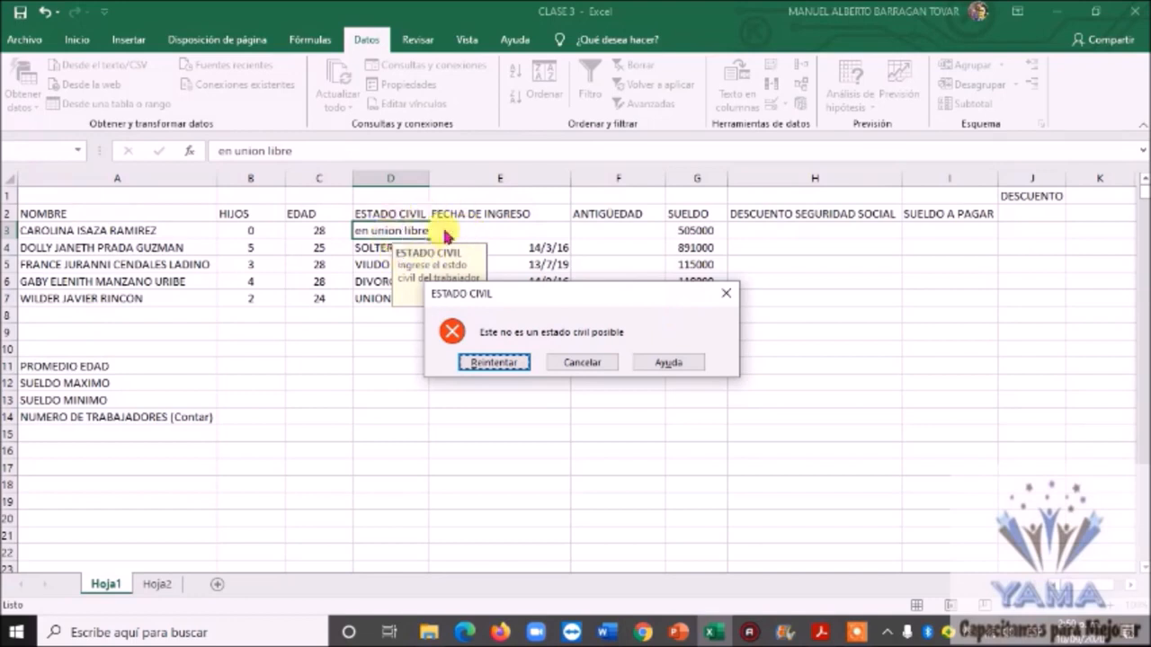
pyautogui.click(580, 362)
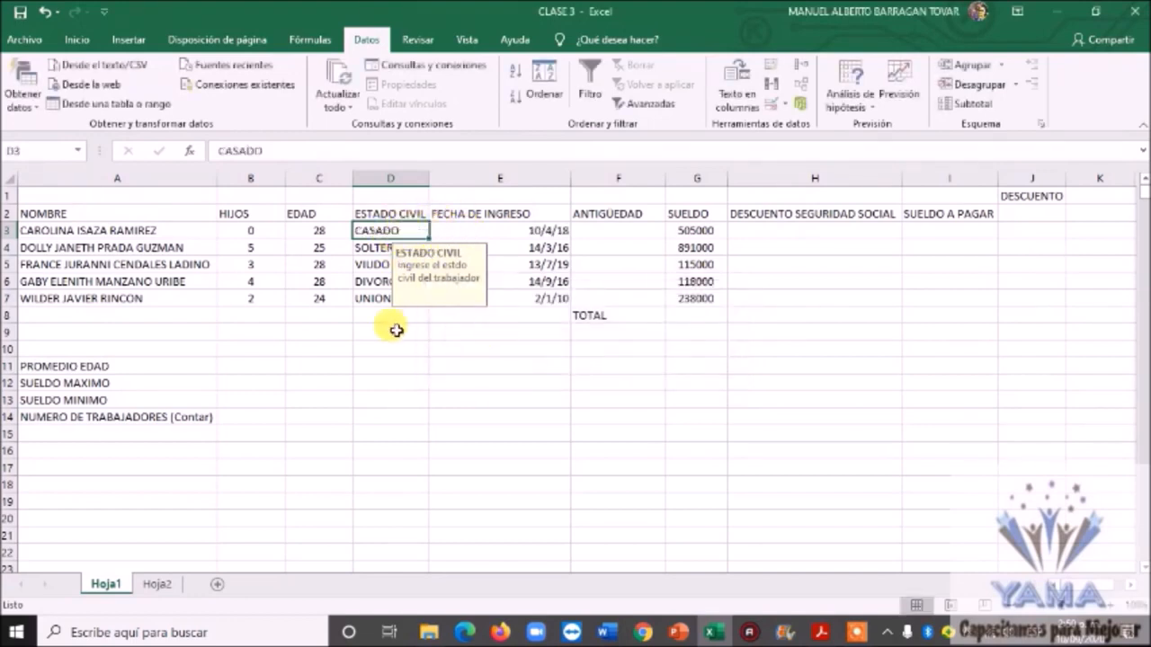
pyautogui.click(360, 334)
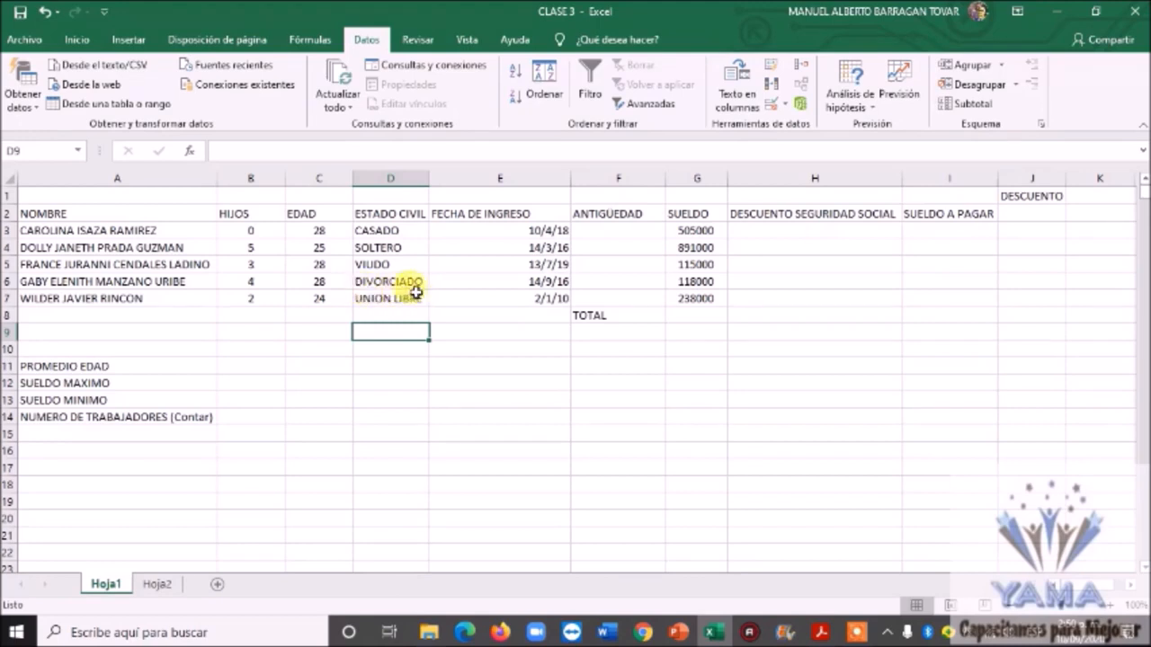
pyautogui.click(437, 416)
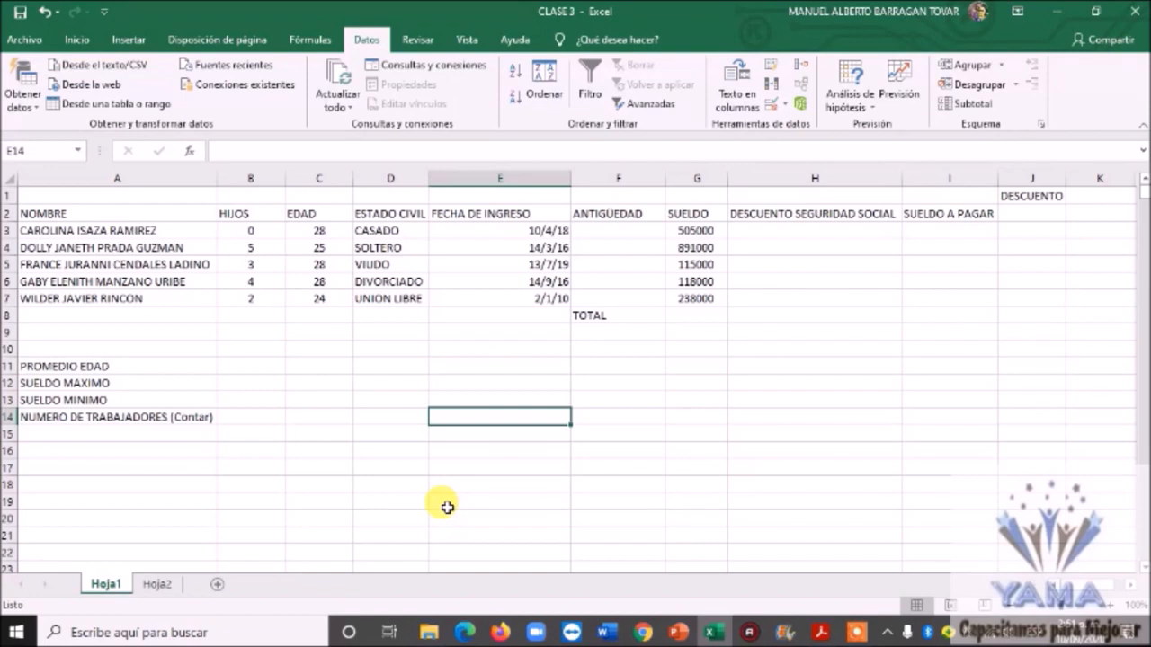
# Find all cells on Hoja1 containing the surname of the last listed worker, and close the search.
pyautogui.click(78, 42)
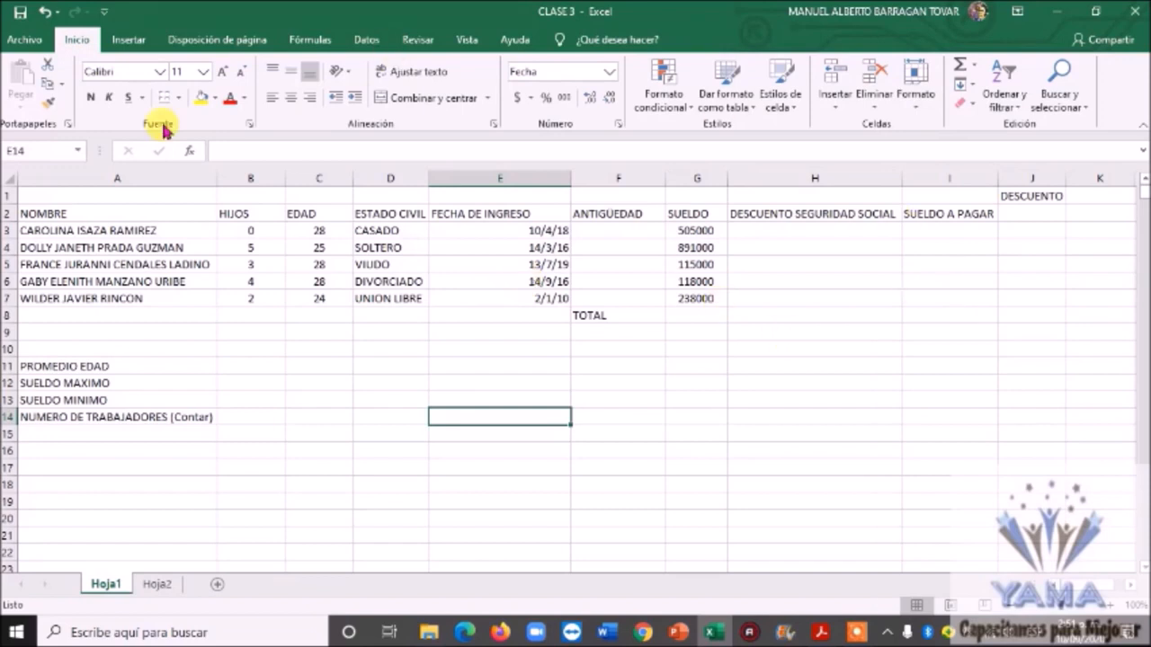
pyautogui.click(1065, 108)
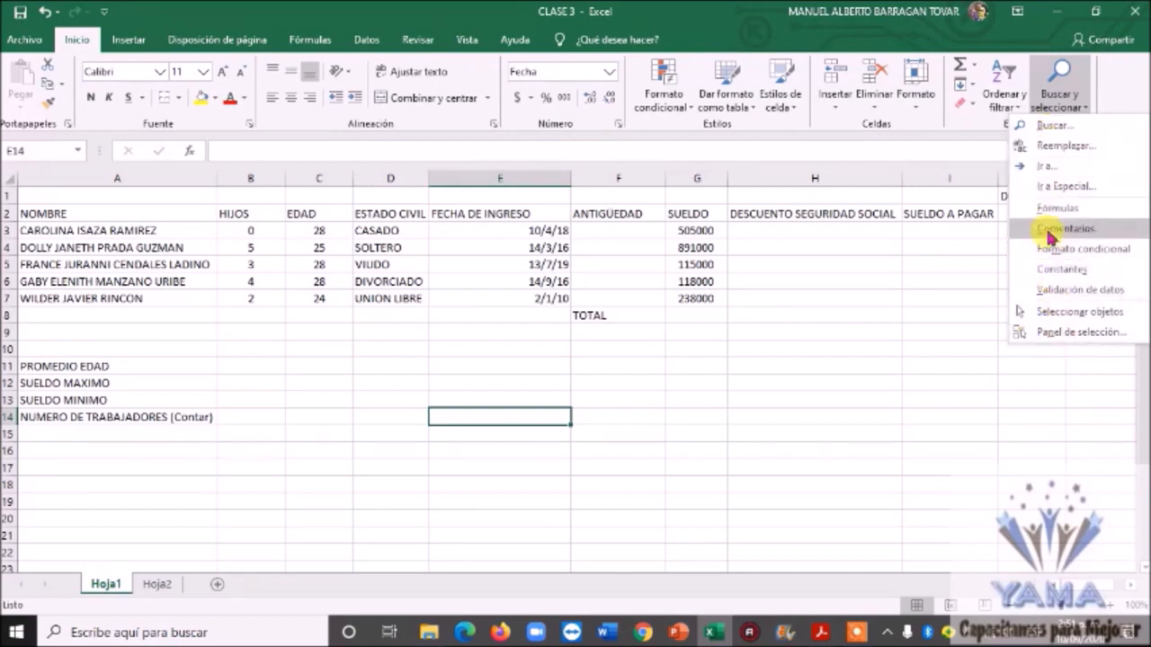
pyautogui.click(1048, 130)
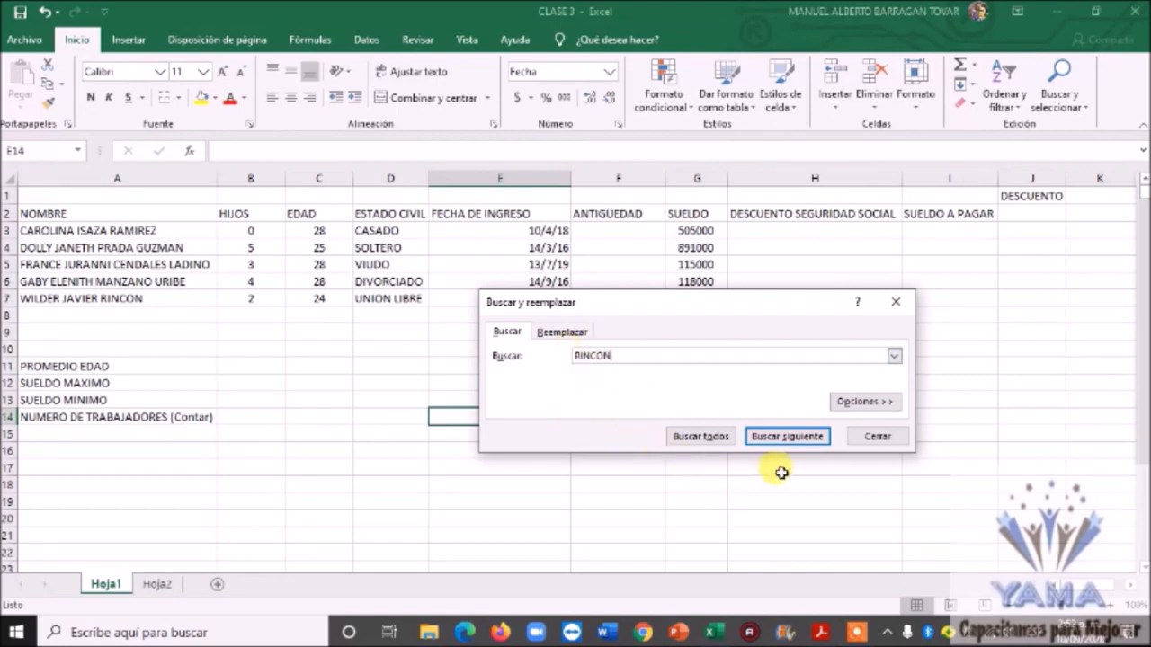
pyautogui.click(701, 436)
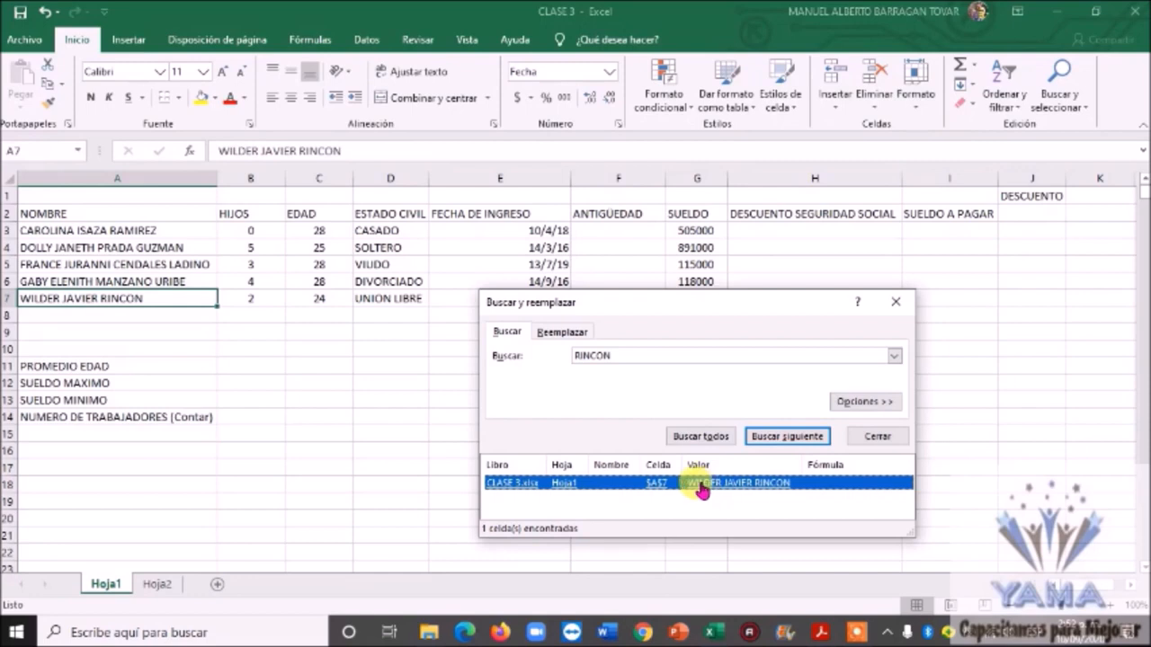
pyautogui.click(895, 301)
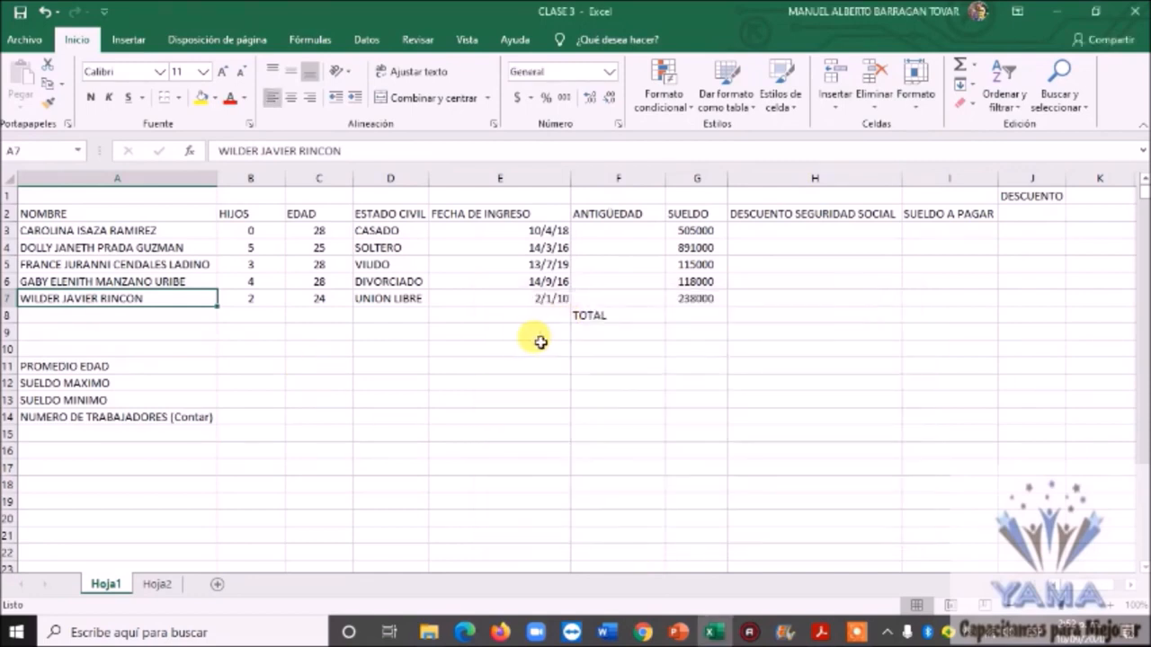
# Repeat the search for all cells with the same surname, starting from empty cell I9.
pyautogui.click(944, 332)
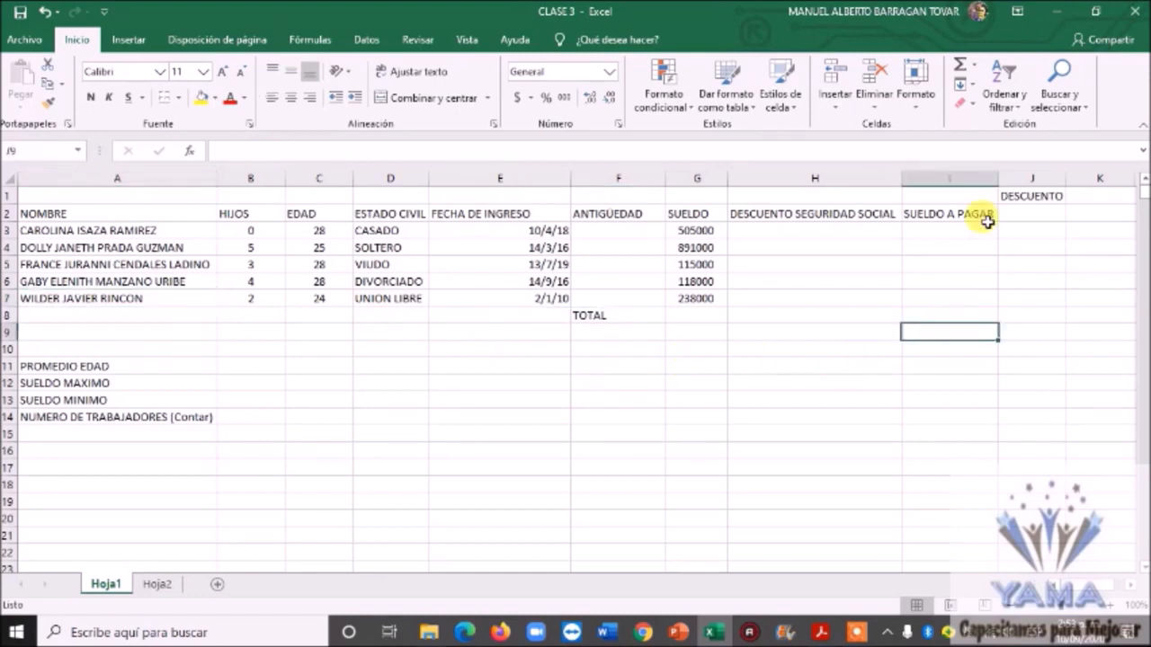
pyautogui.click(1054, 98)
pyautogui.click(1049, 131)
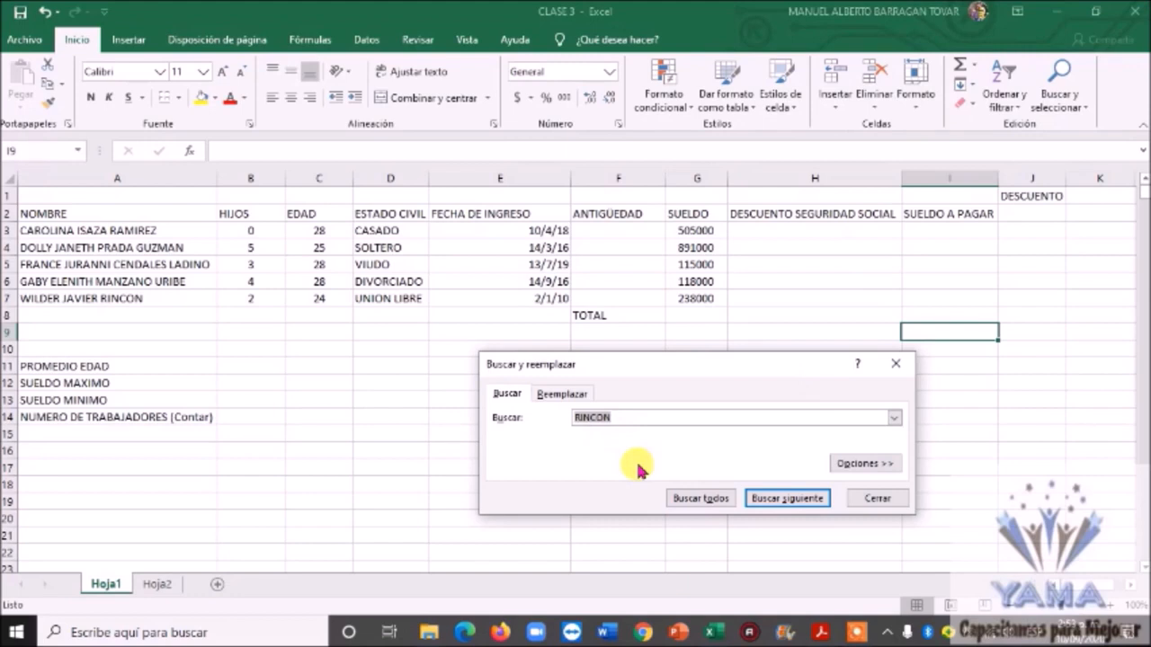
pyautogui.click(702, 504)
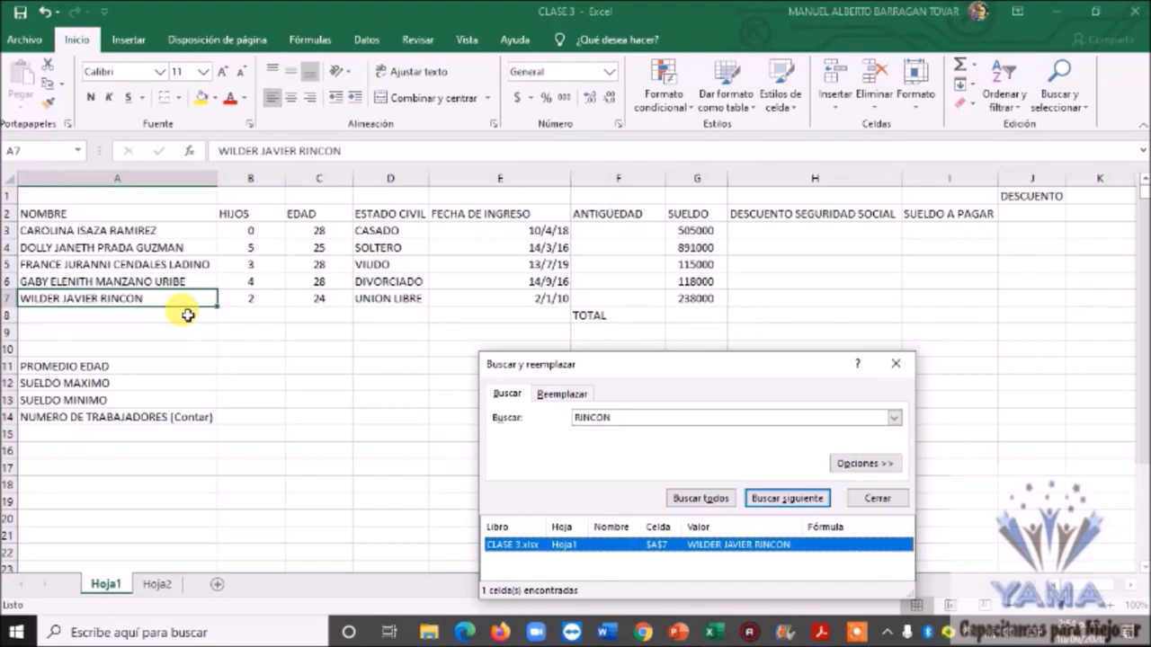
# Replace every occurrence of the last listed worker's surname on Hoja1 with a different surname.
pyautogui.click(551, 398)
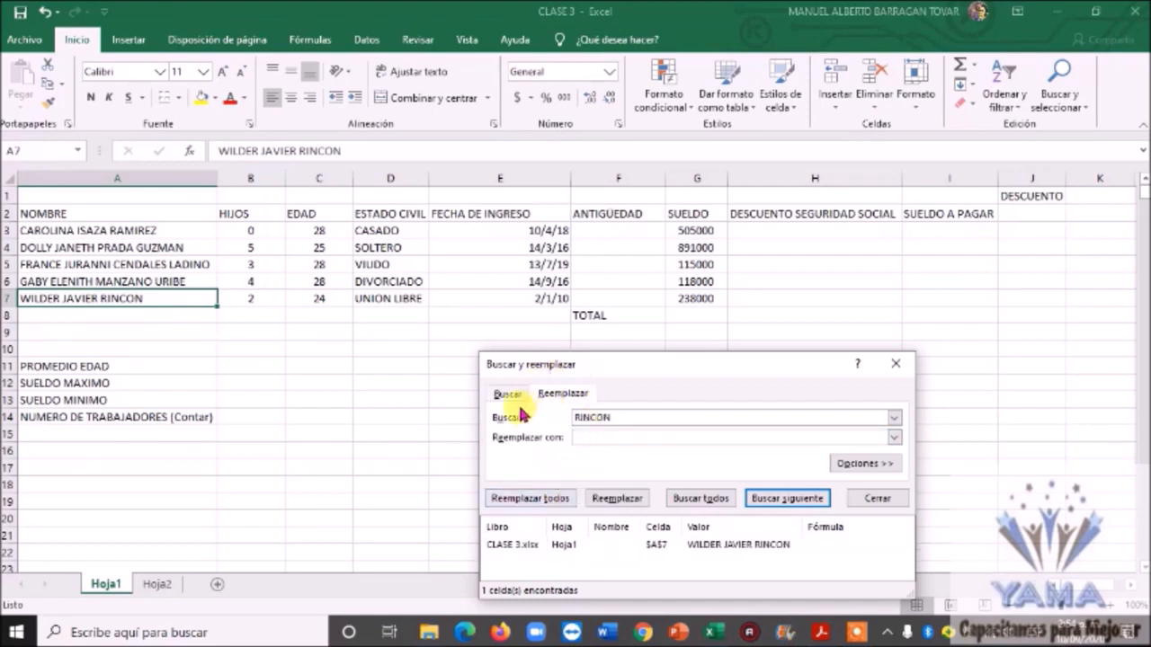
pyautogui.click(508, 395)
pyautogui.click(561, 396)
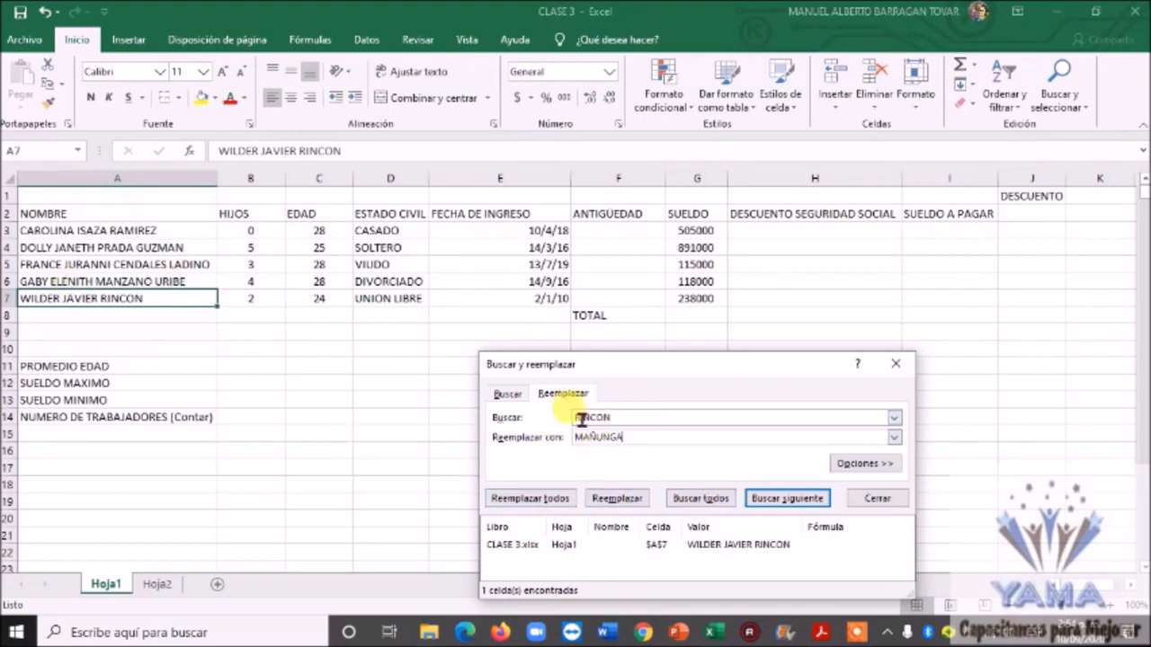
pyautogui.click(600, 440)
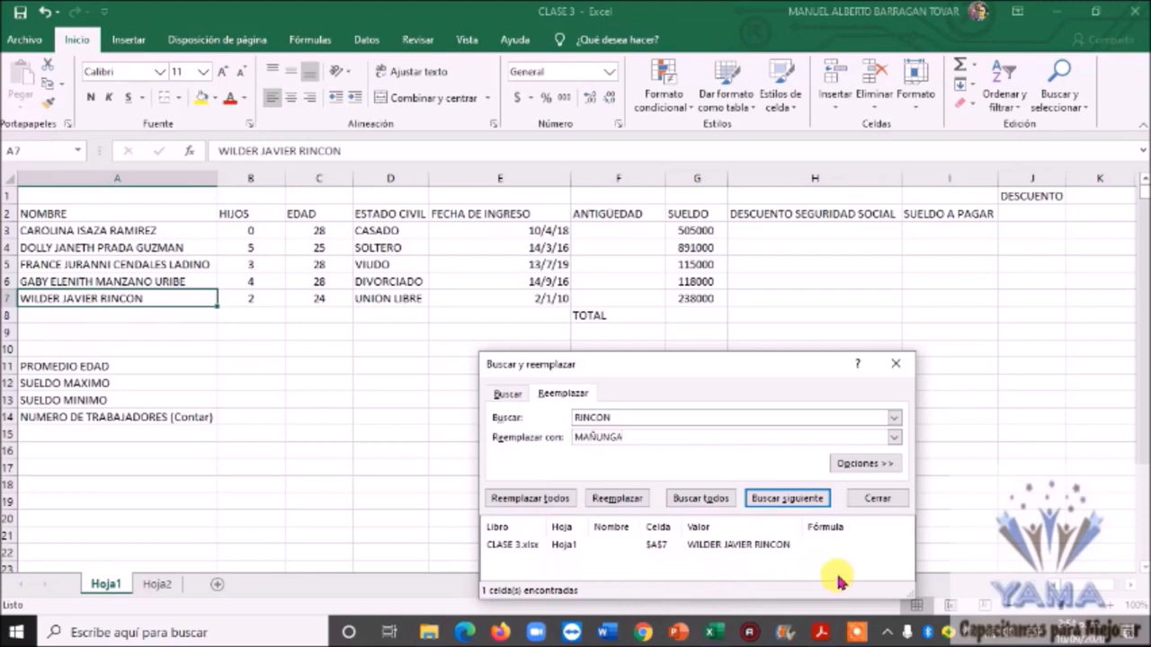
pyautogui.click(554, 505)
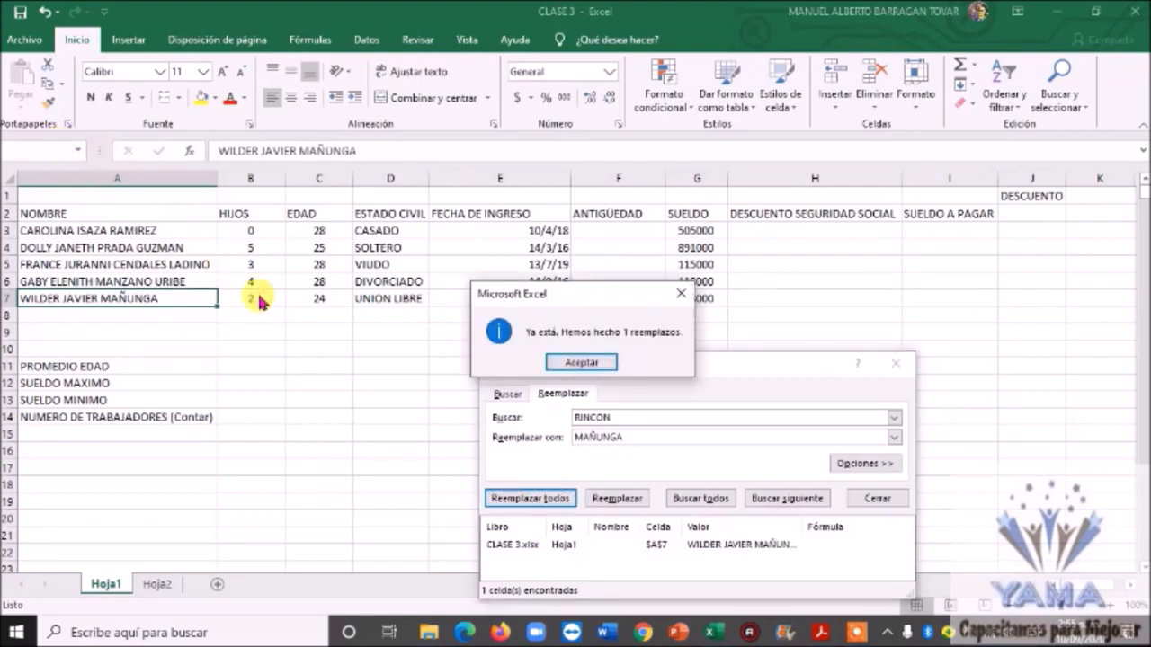
pyautogui.click(581, 362)
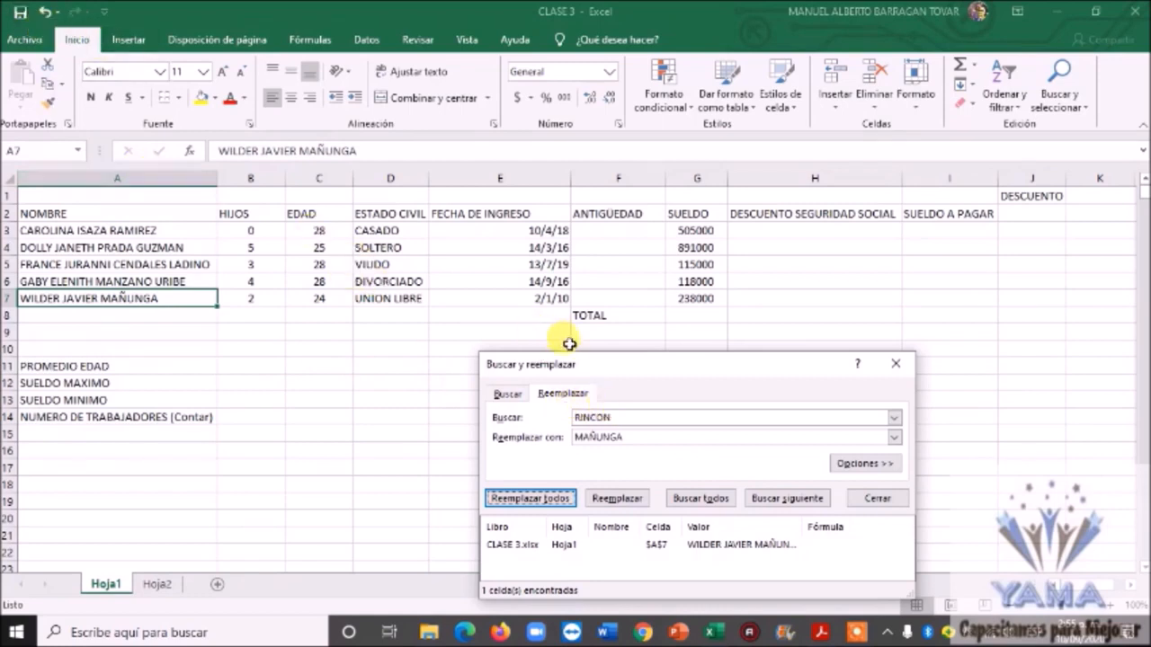
# Swap the search and replacement surnames and replace all occurrences to restore the worker's original surname.
pyautogui.click(620, 417)
pyautogui.moveTo(620, 417); pyautogui.dragTo(547, 419)
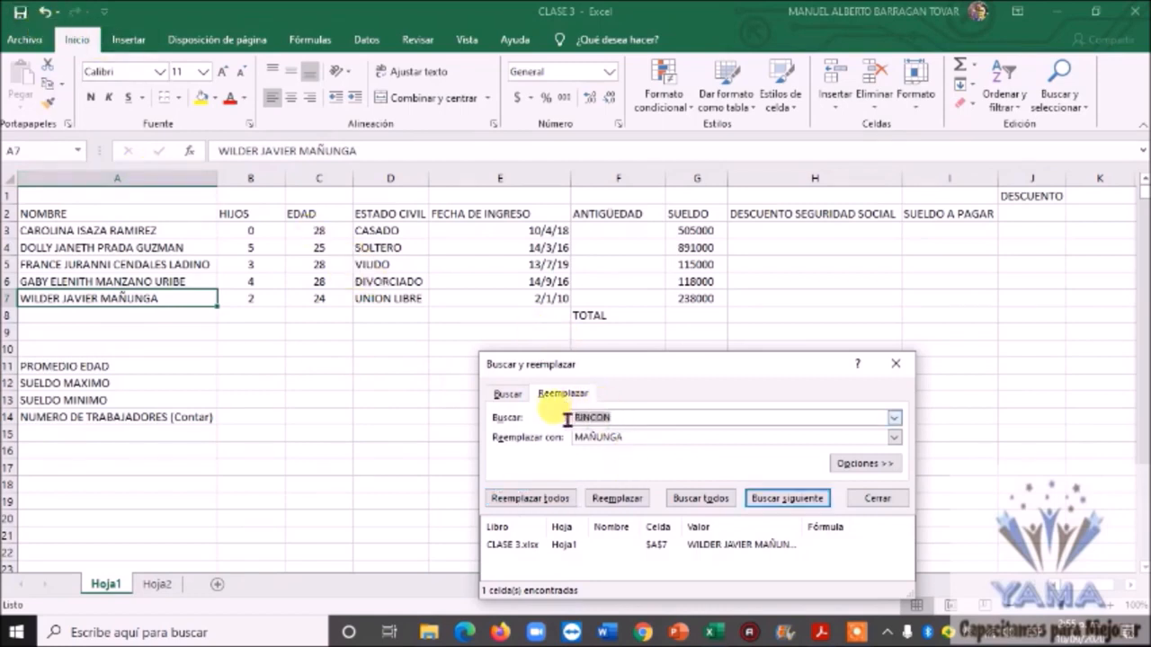
pyautogui.write('MAÑUNGA')
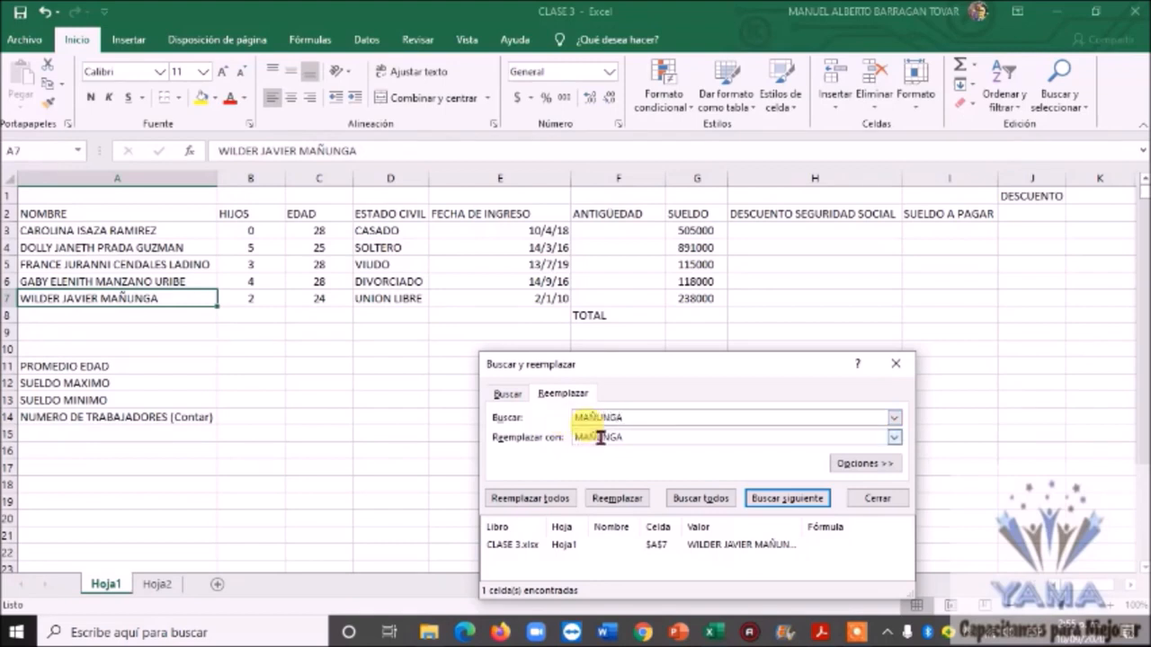
pyautogui.moveTo(629, 437); pyautogui.dragTo(566, 440)
pyautogui.write('RINCON')
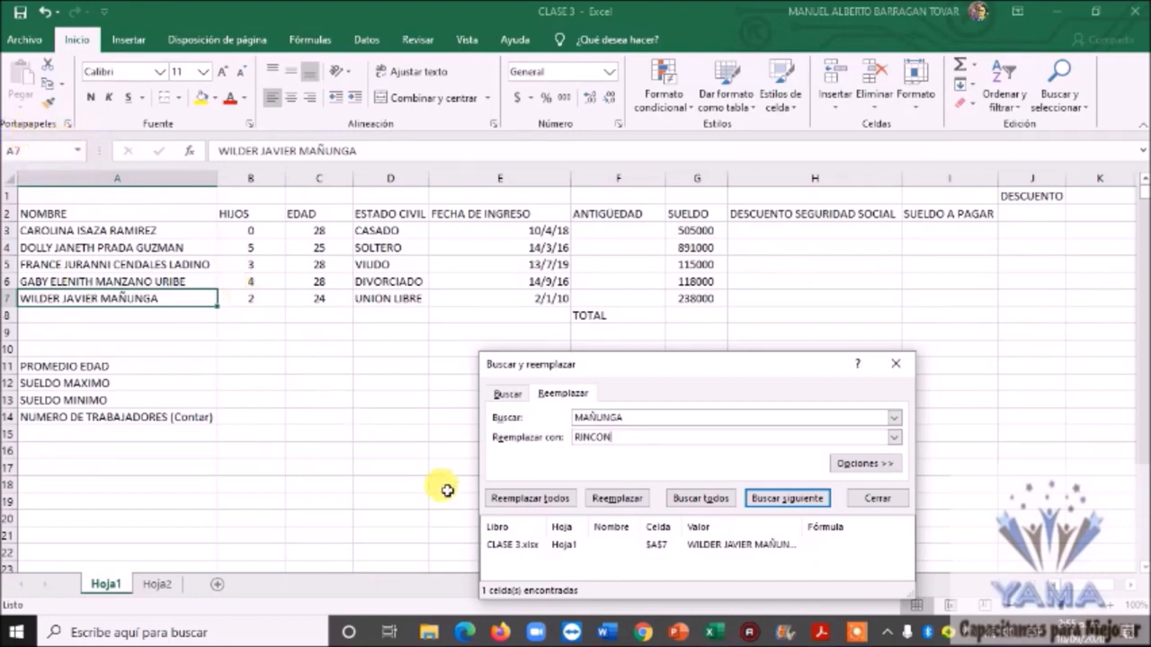
pyautogui.click(507, 500)
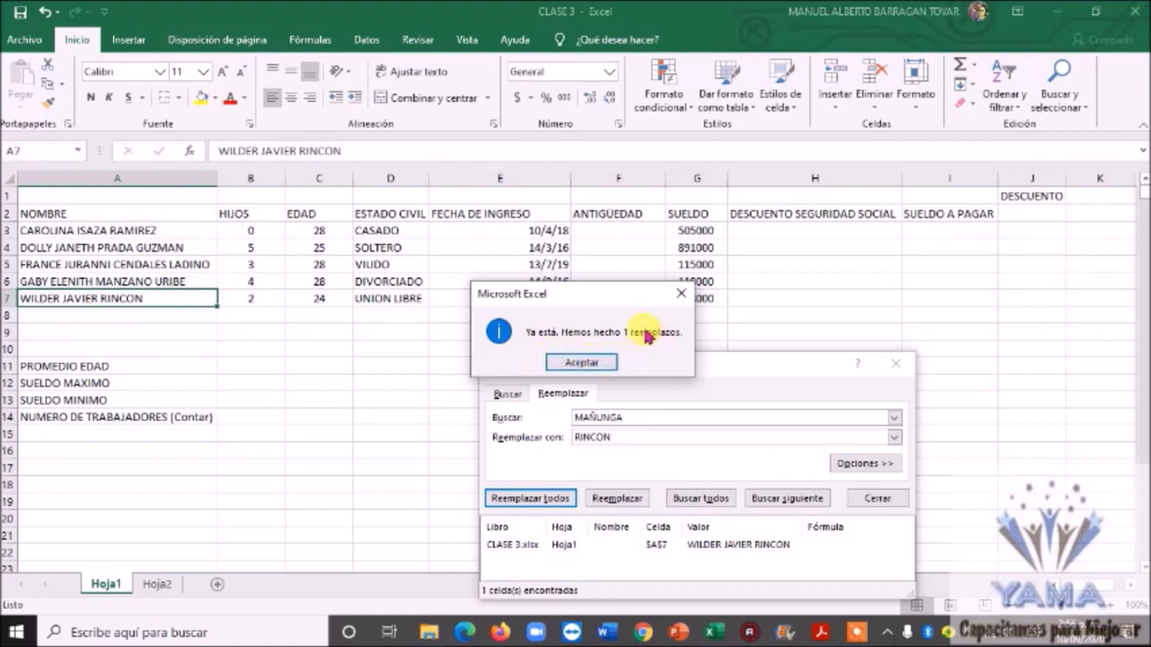
pyautogui.click(590, 363)
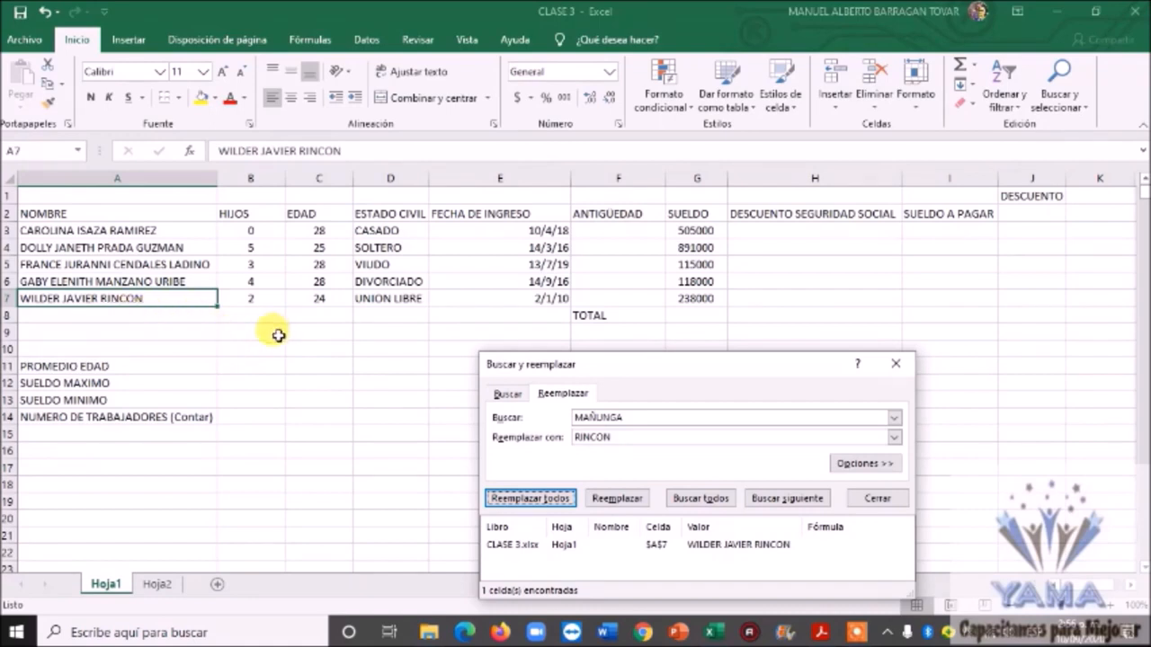
# Compare the dialog's find-only and find-and-replace options, and close the dialog.
pyautogui.click(520, 395)
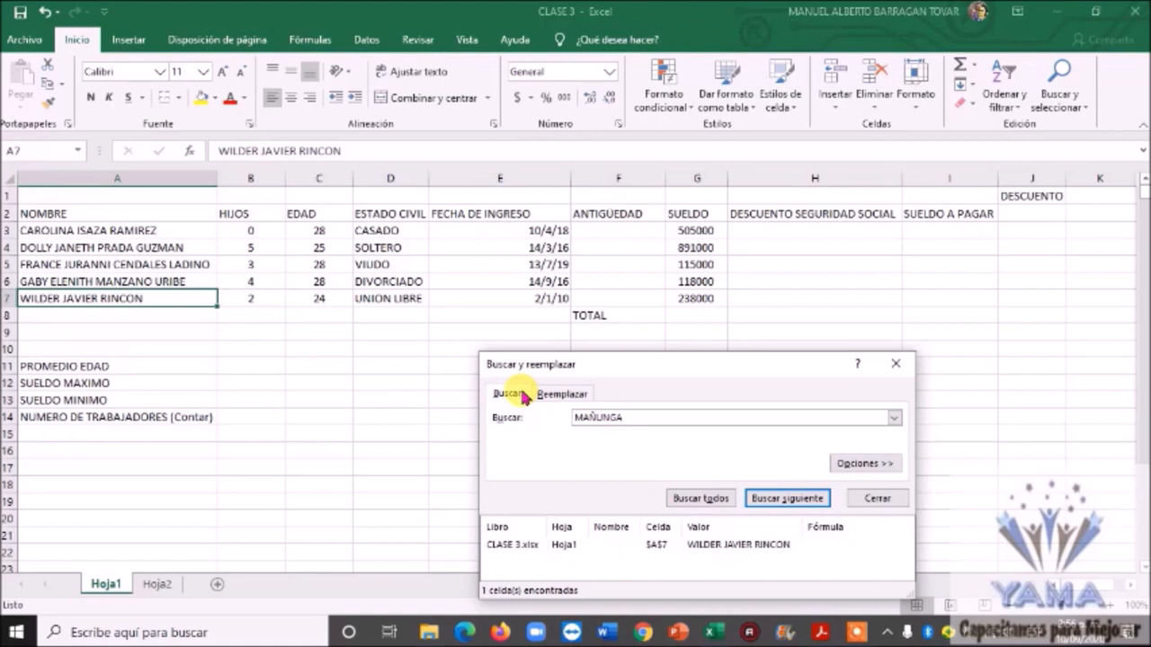
pyautogui.click(552, 396)
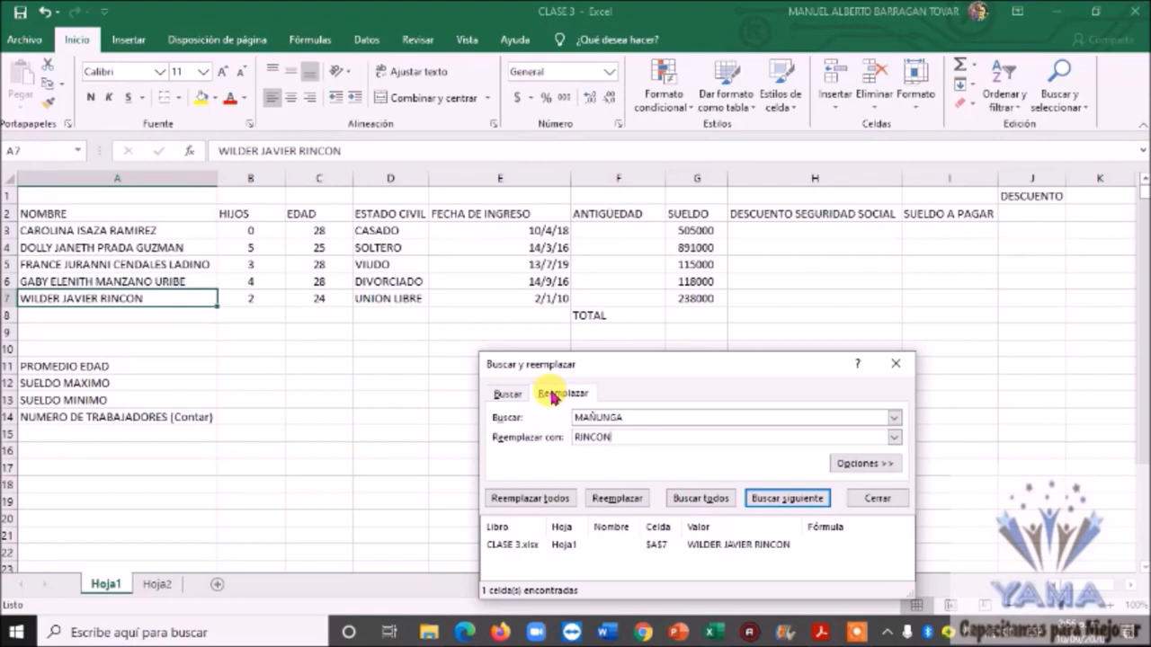
pyautogui.click(507, 394)
pyautogui.click(542, 395)
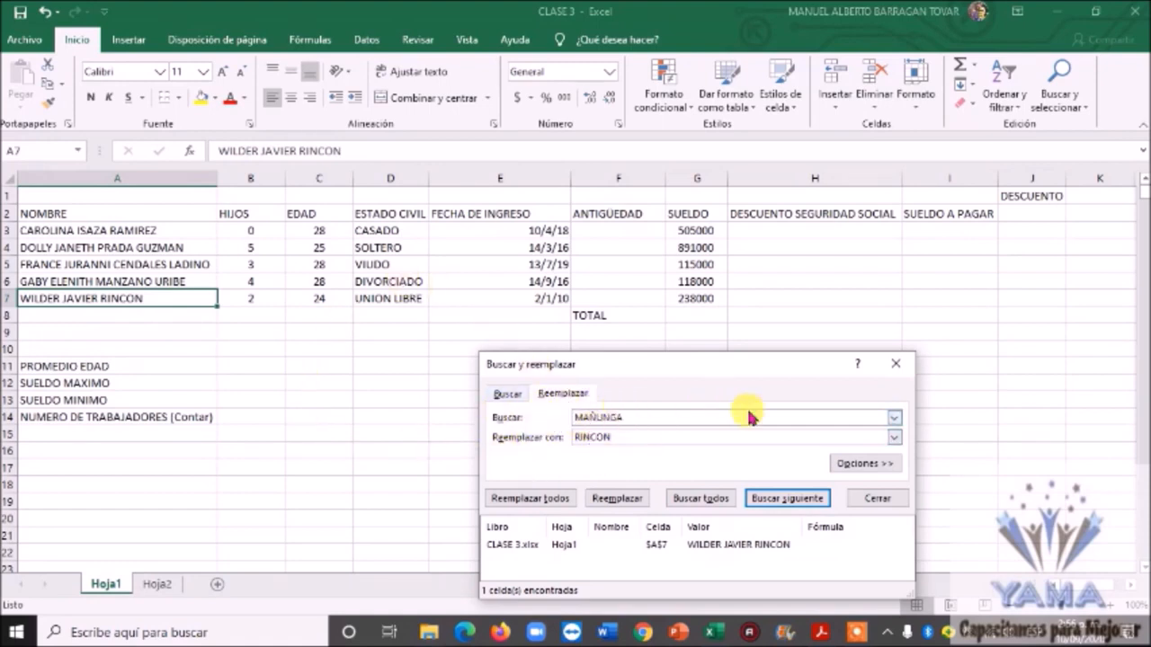
pyautogui.click(893, 363)
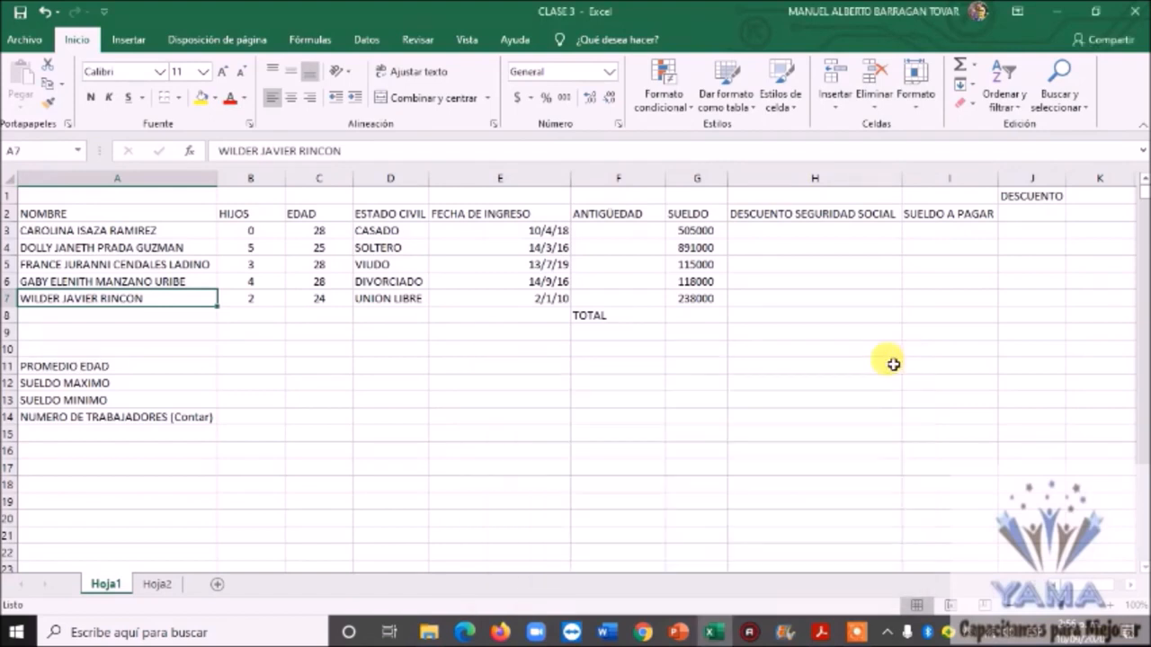
# Close the CLASE 3 workbook without saving its changes, and close the CURSO DE EXCEL folder window.
pyautogui.click(1138, 8)
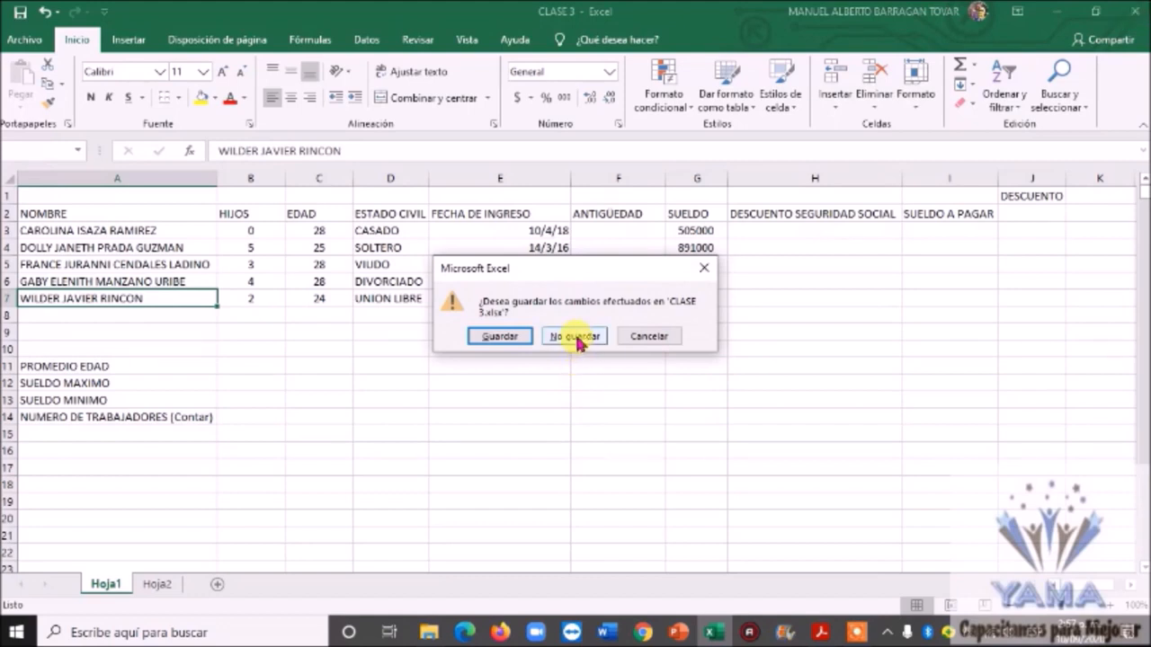
pyautogui.click(577, 337)
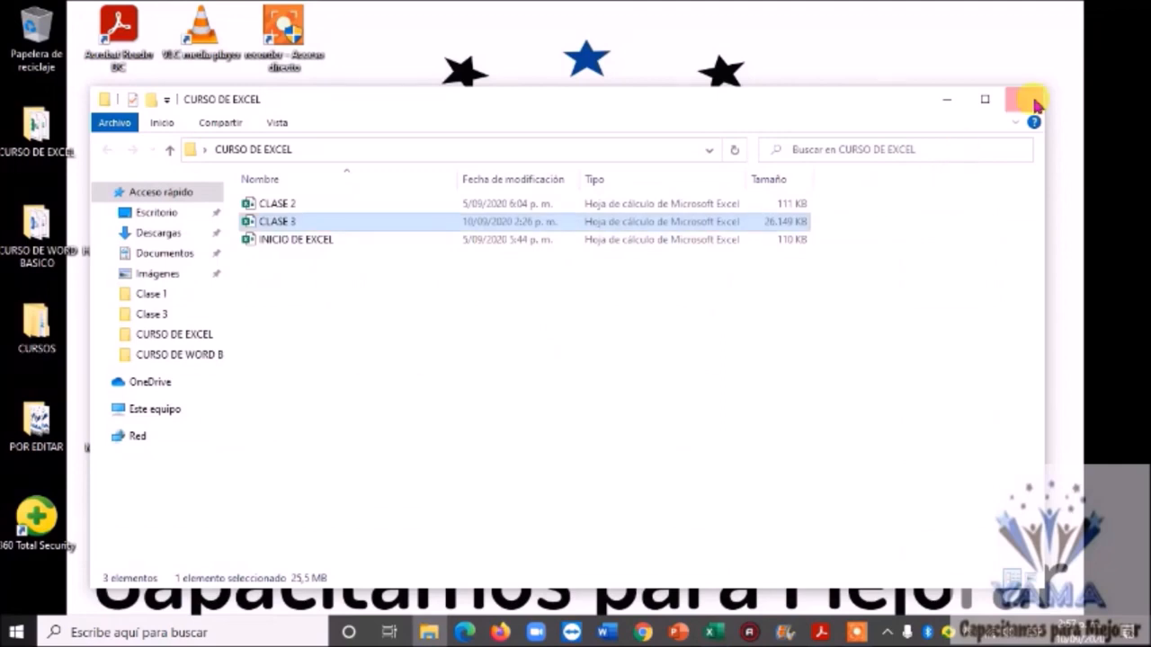
pyautogui.click(1034, 100)
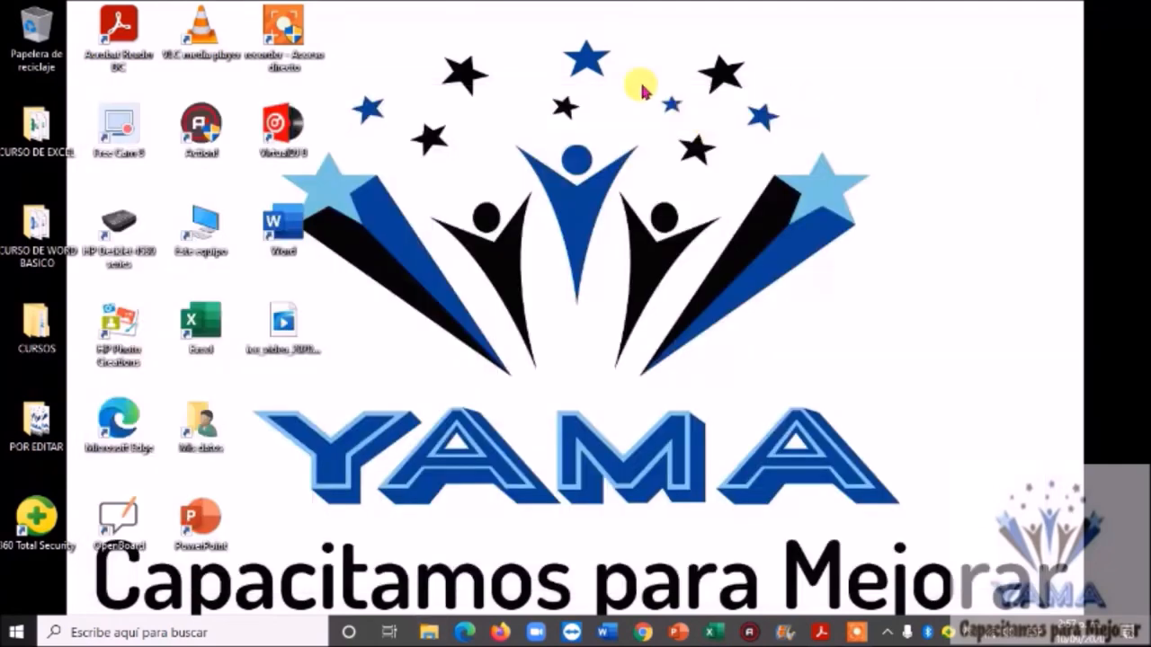